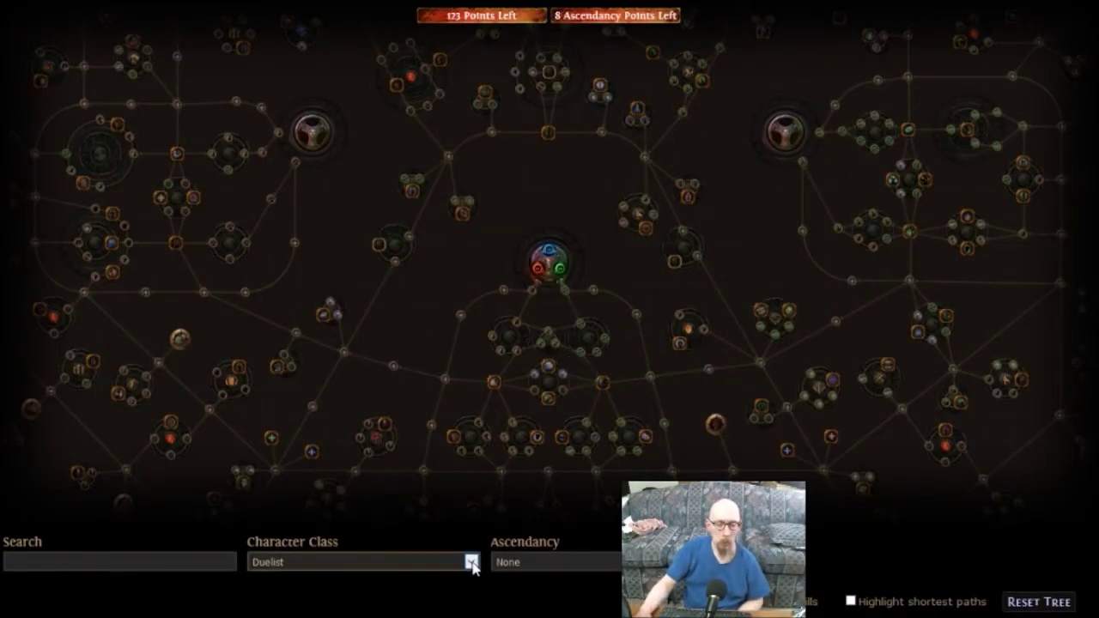
Step: Switch the class from Duelist to Shadow and zoom in on the Shadow starting area
key(Down)
key(Down)
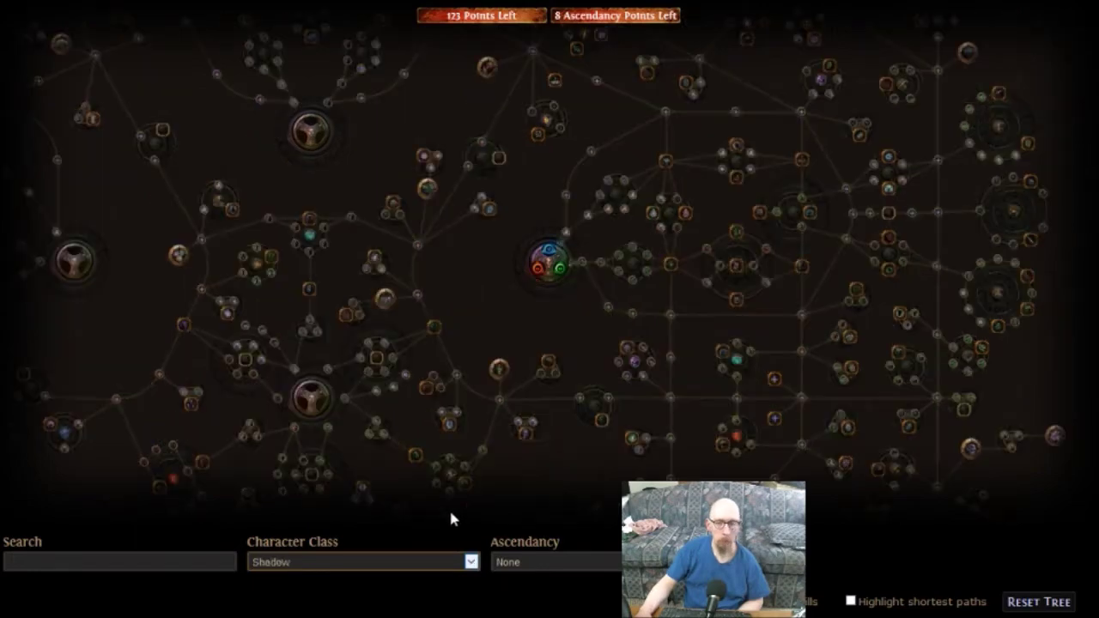
scroll(581, 375, up, 3)
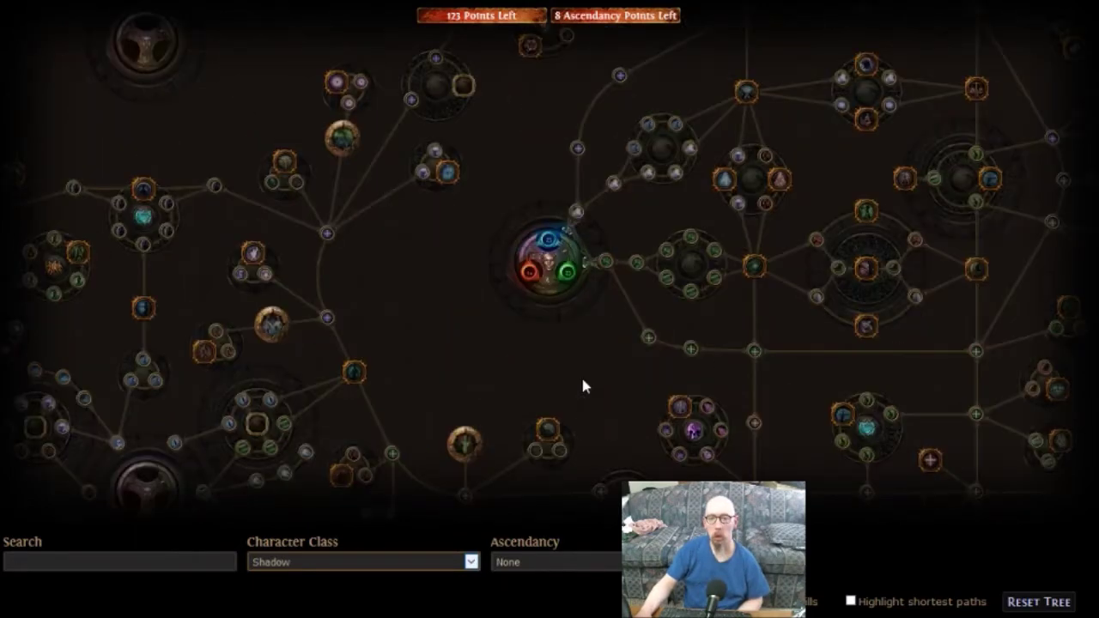
scroll(583, 387, up, 2)
mouse_move(789, 354)
mouse_down()
mouse_move(702, 375)
mouse_move(517, 393)
mouse_up()
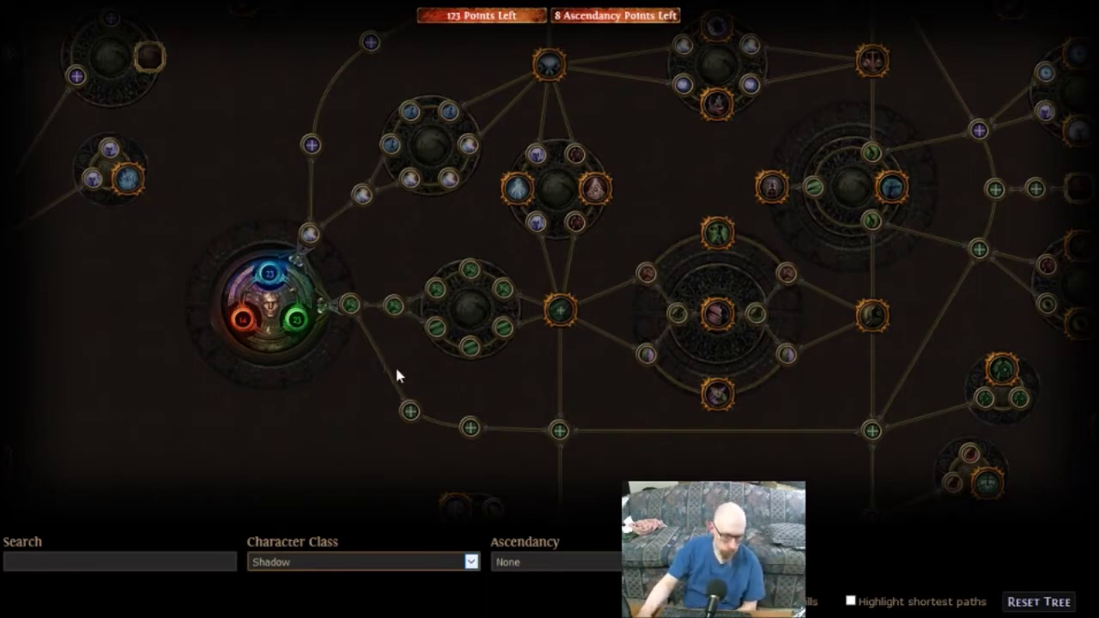
Step: Allocate the path from the Shadow start into the Physical and Chaos Damage cluster
mouse_move(354, 311)
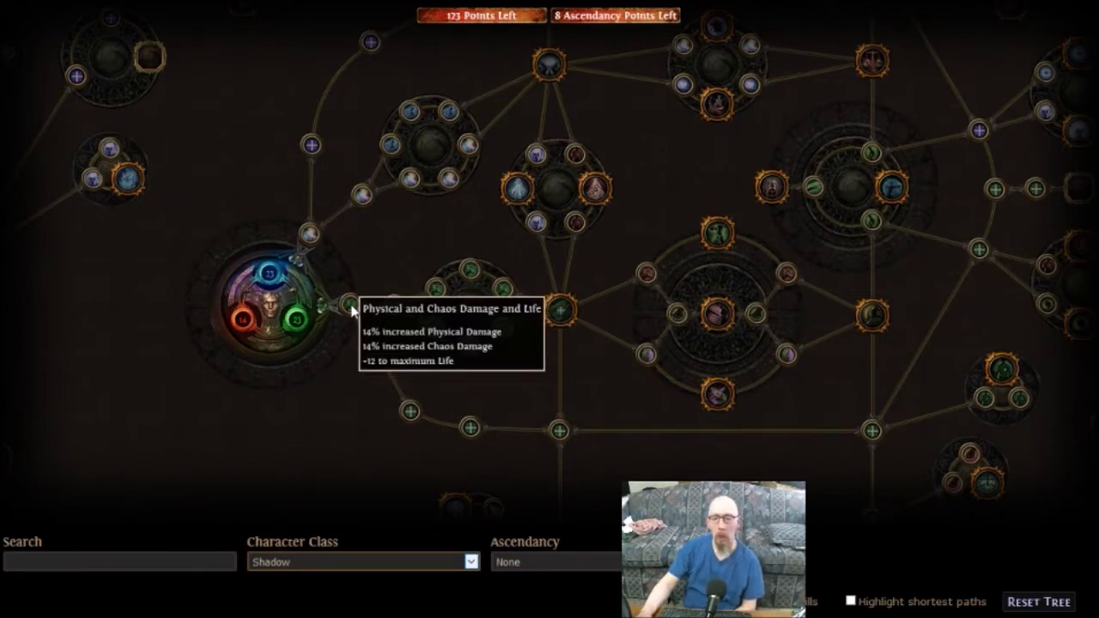
click(351, 306)
click(394, 306)
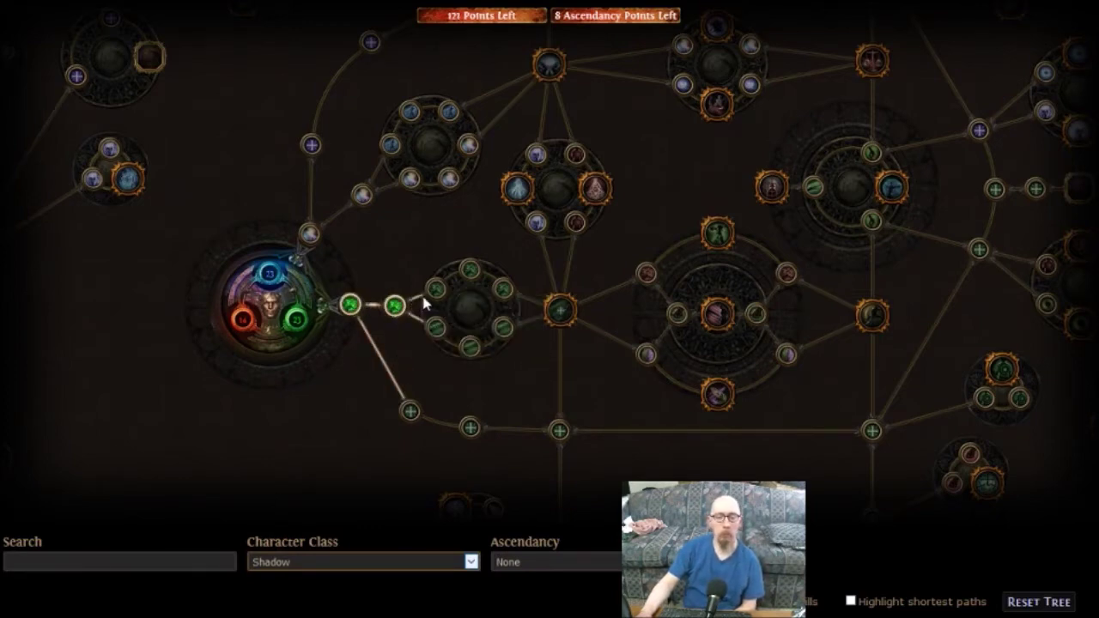
click(437, 292)
click(471, 272)
click(507, 292)
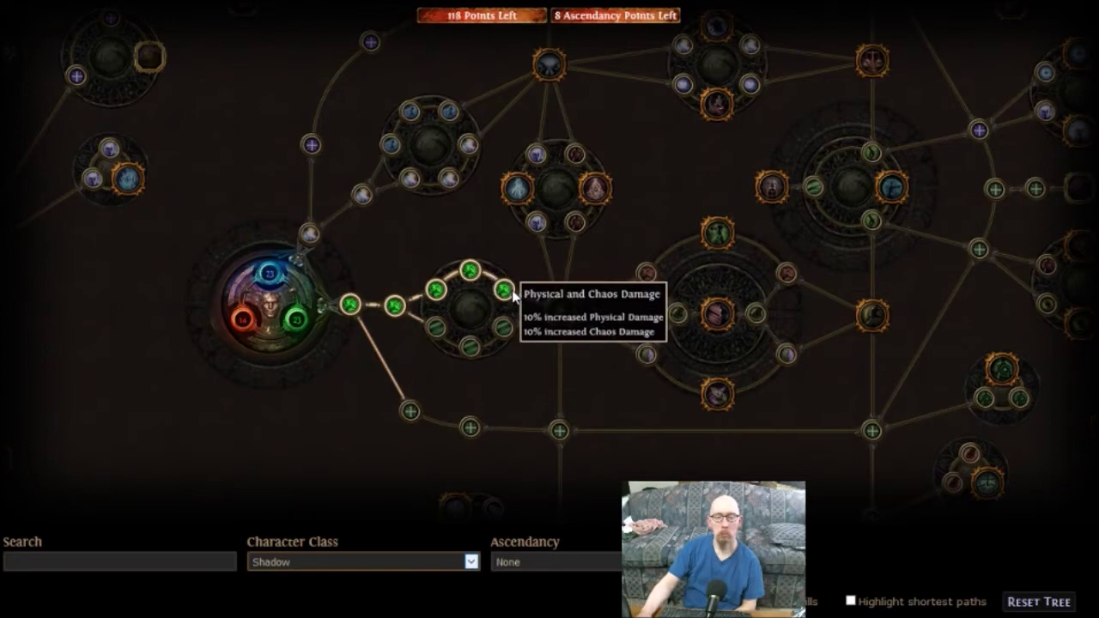
Step: Allocate the cluster's lower nodes, the Attack Speed node and the Coordination notable
click(439, 327)
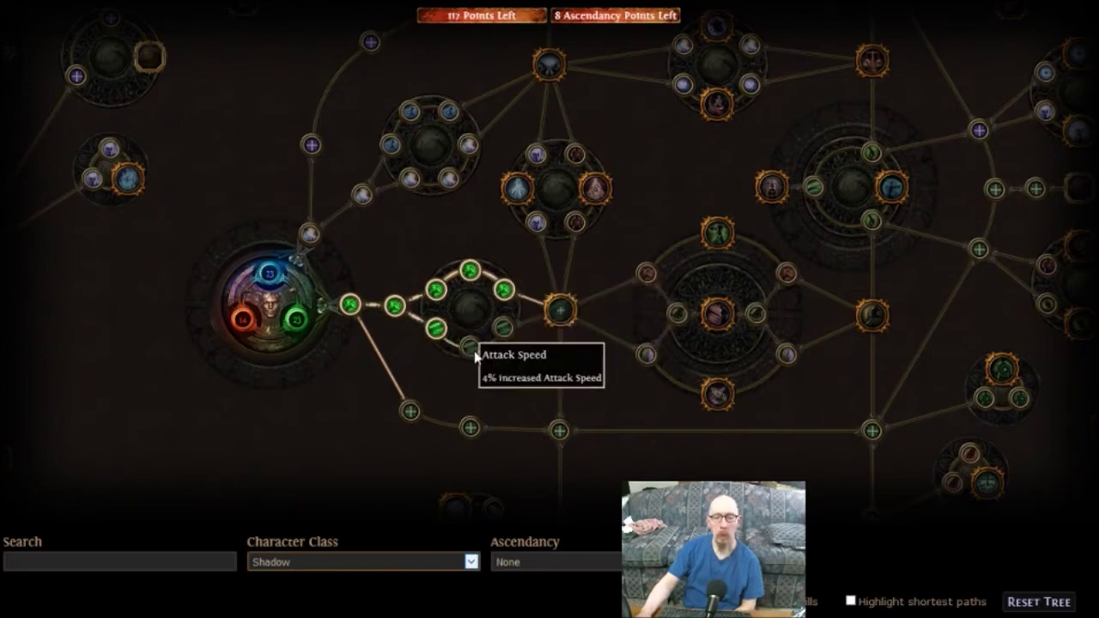
click(473, 351)
click(502, 336)
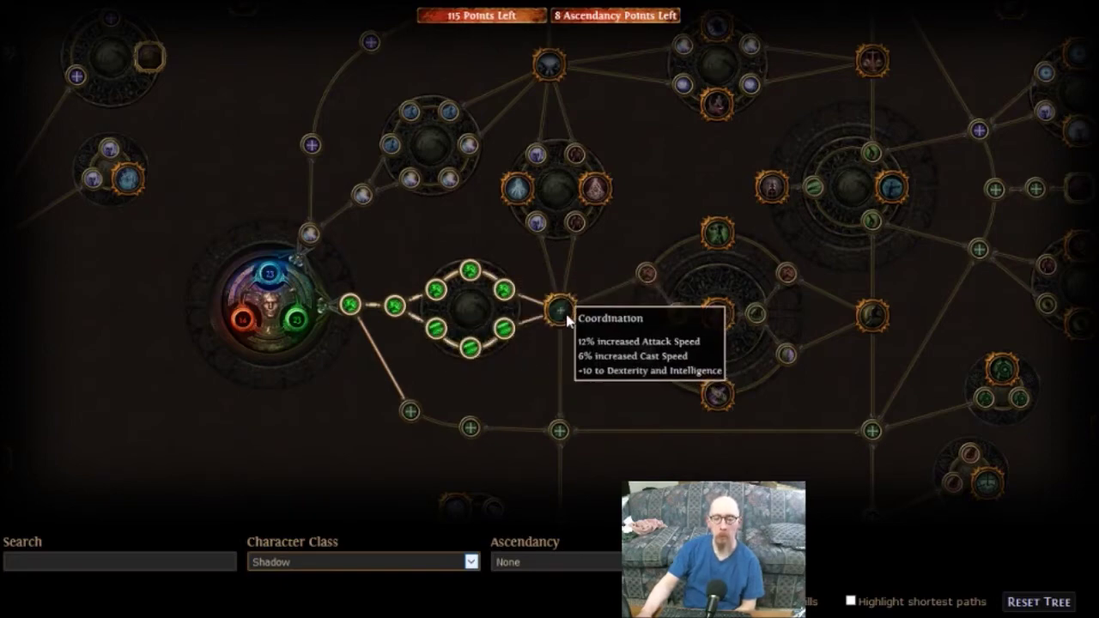
click(562, 313)
drag(637, 317, 469, 361)
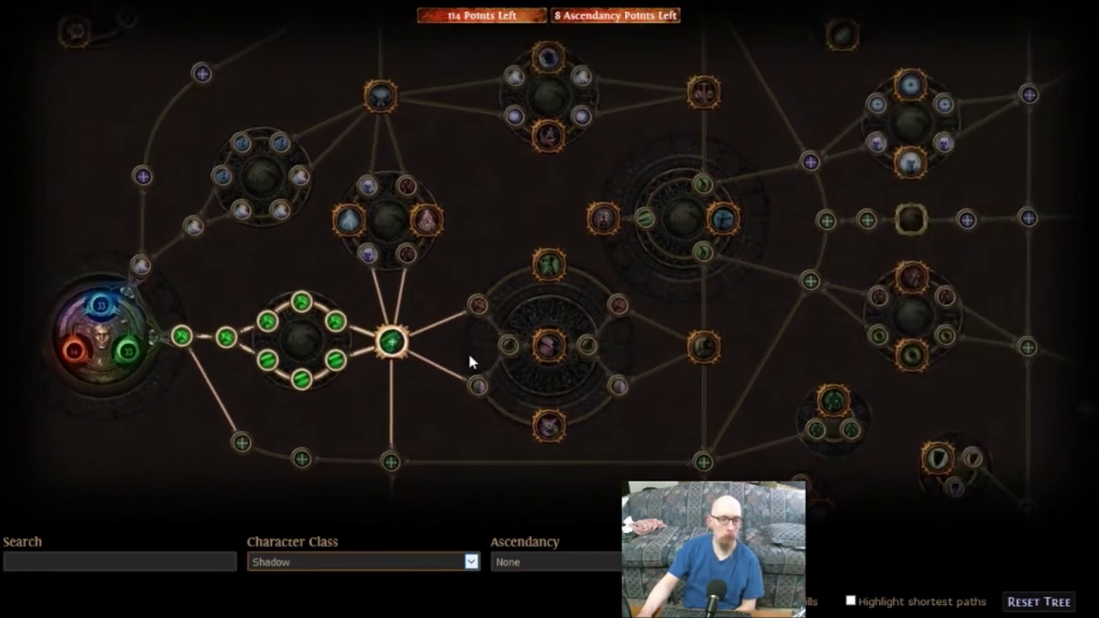
mouse_move(426, 238)
mouse_move(337, 239)
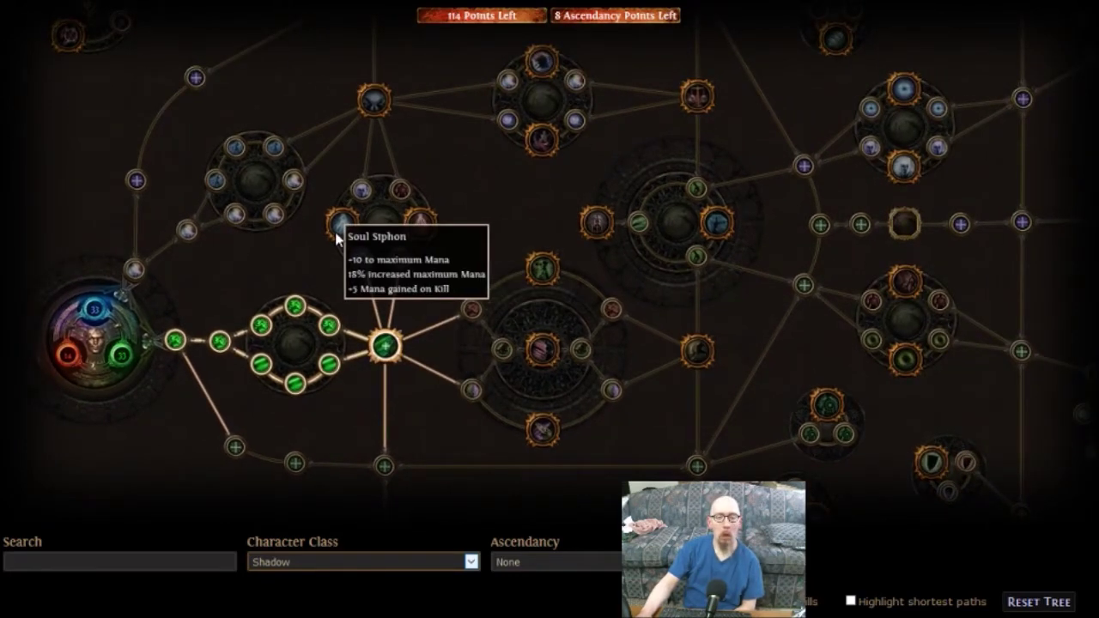
mouse_move(370, 108)
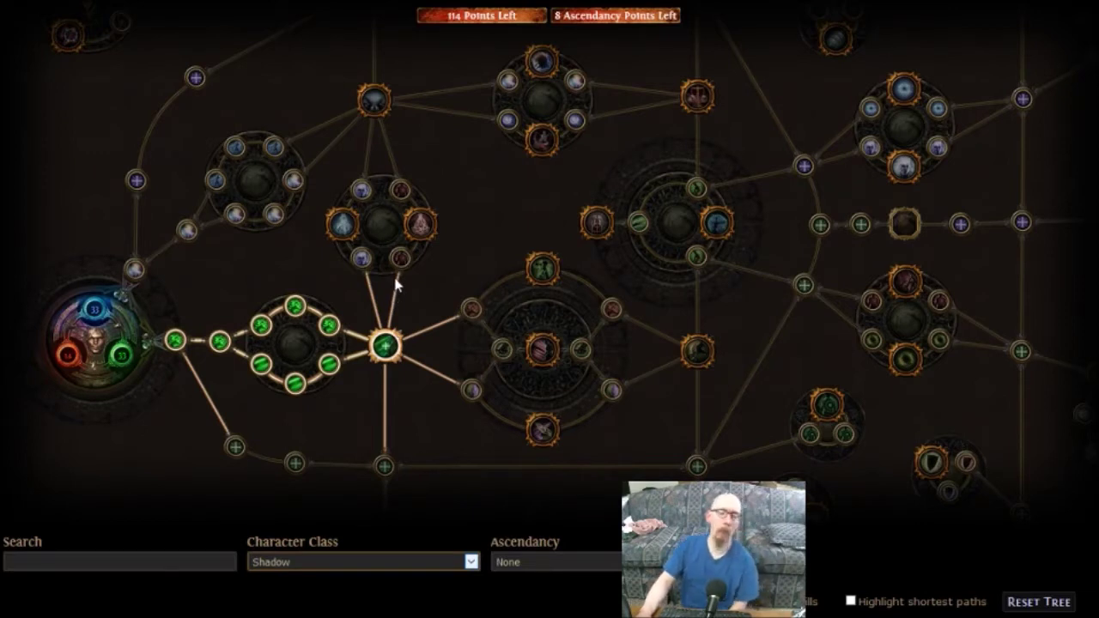
Step: Allocate two Life nodes with Blood Siphon and two Mana nodes with Soul Siphon
mouse_move(401, 269)
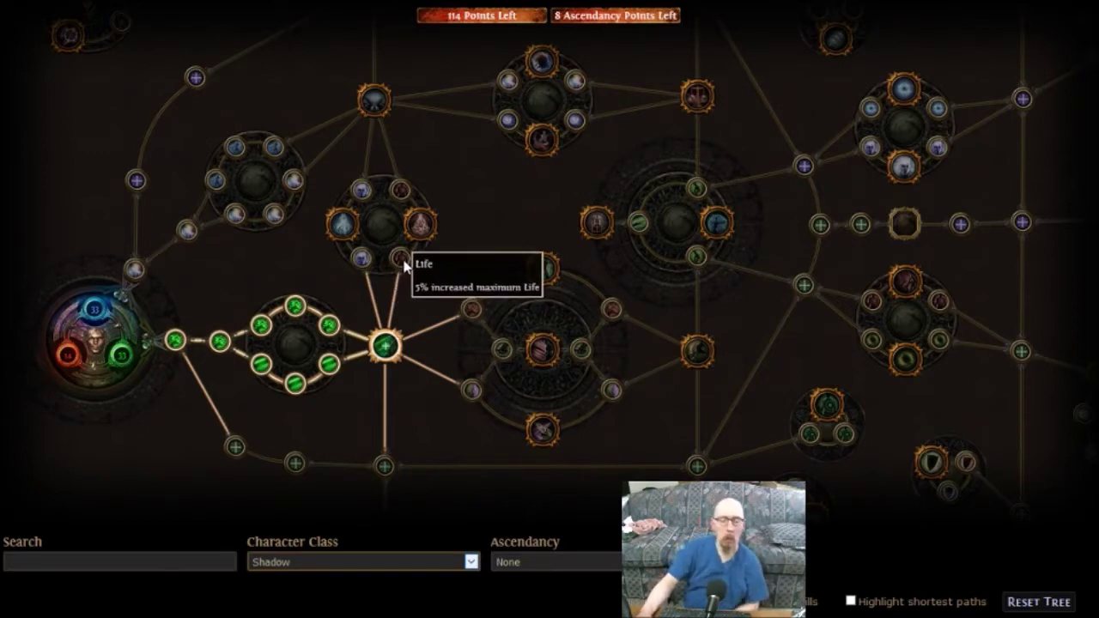
click(404, 256)
click(420, 225)
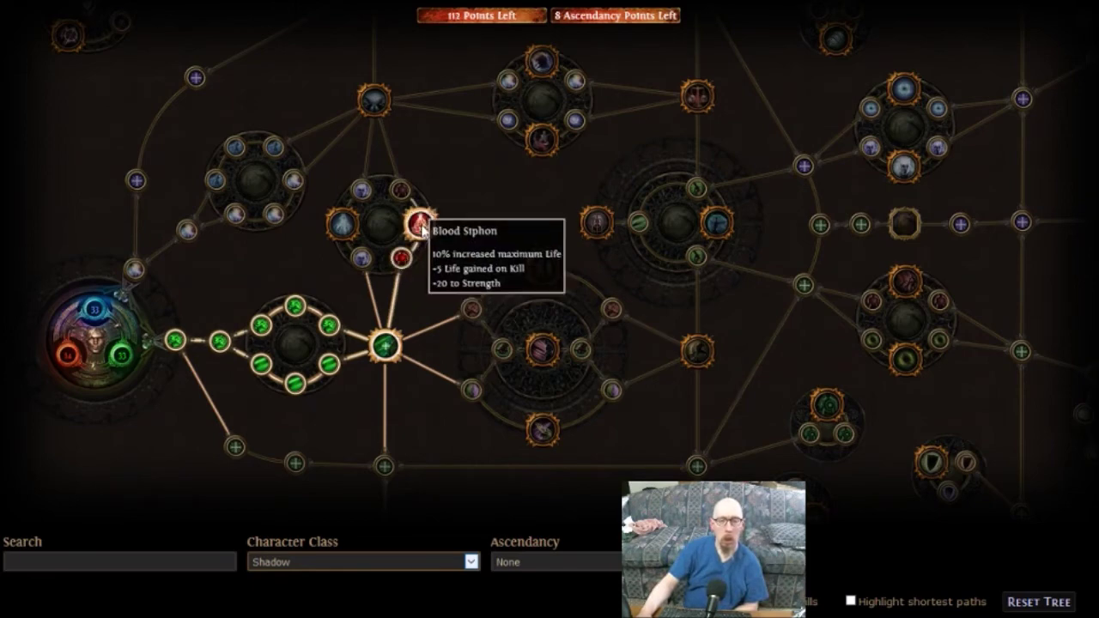
click(400, 191)
click(361, 258)
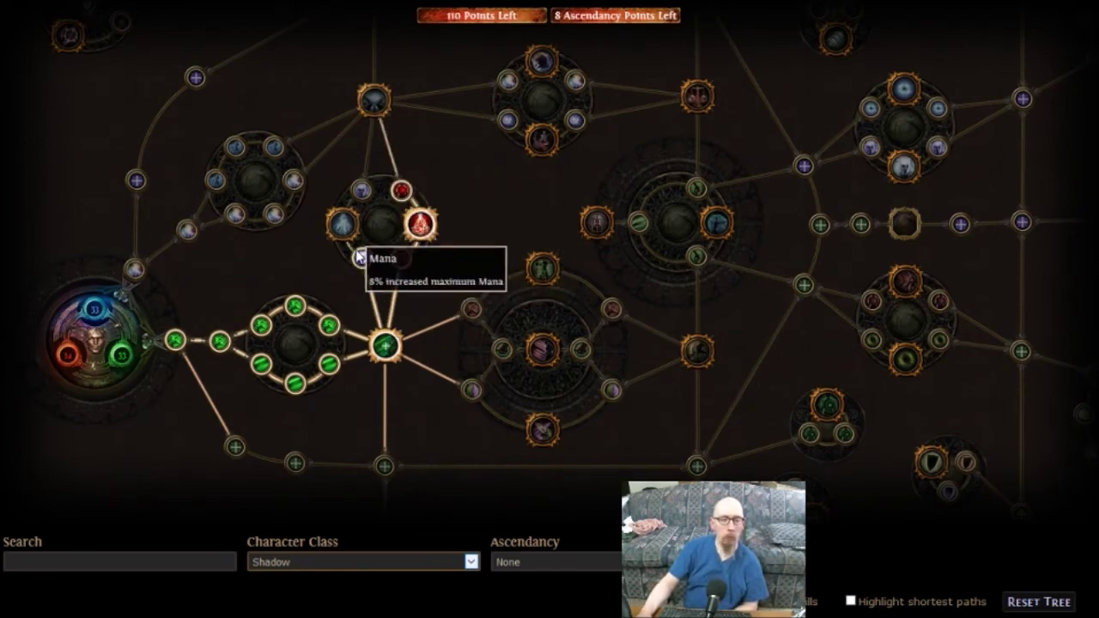
click(340, 222)
click(361, 190)
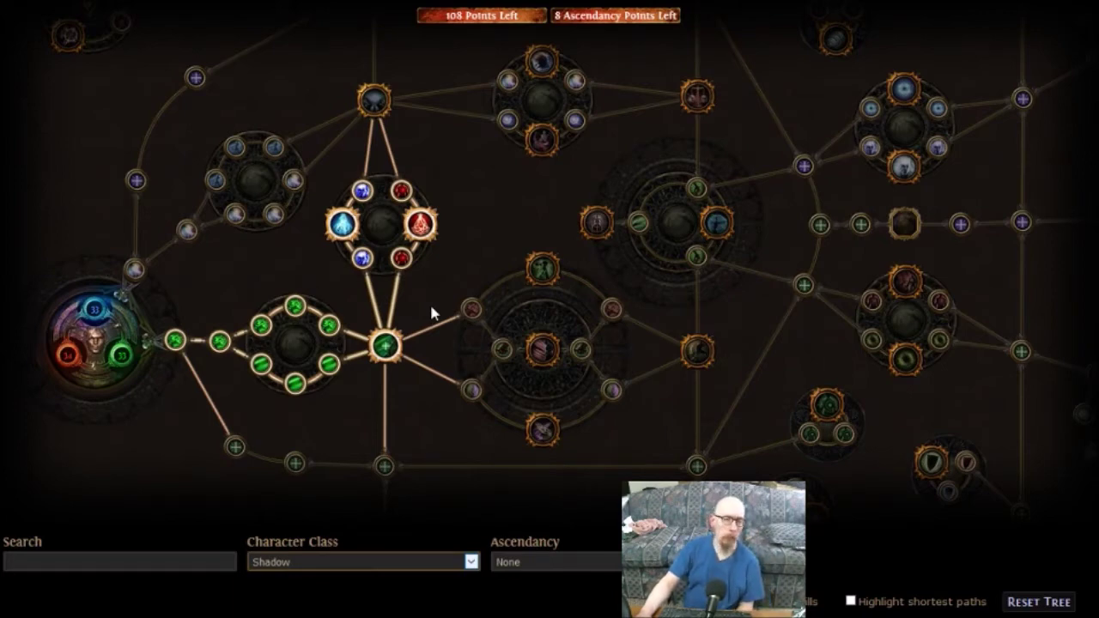
Step: Allocate both Physical Damage nodes with Will of Blades and both one-handed nodes with Sleight of Hand
mouse_move(470, 314)
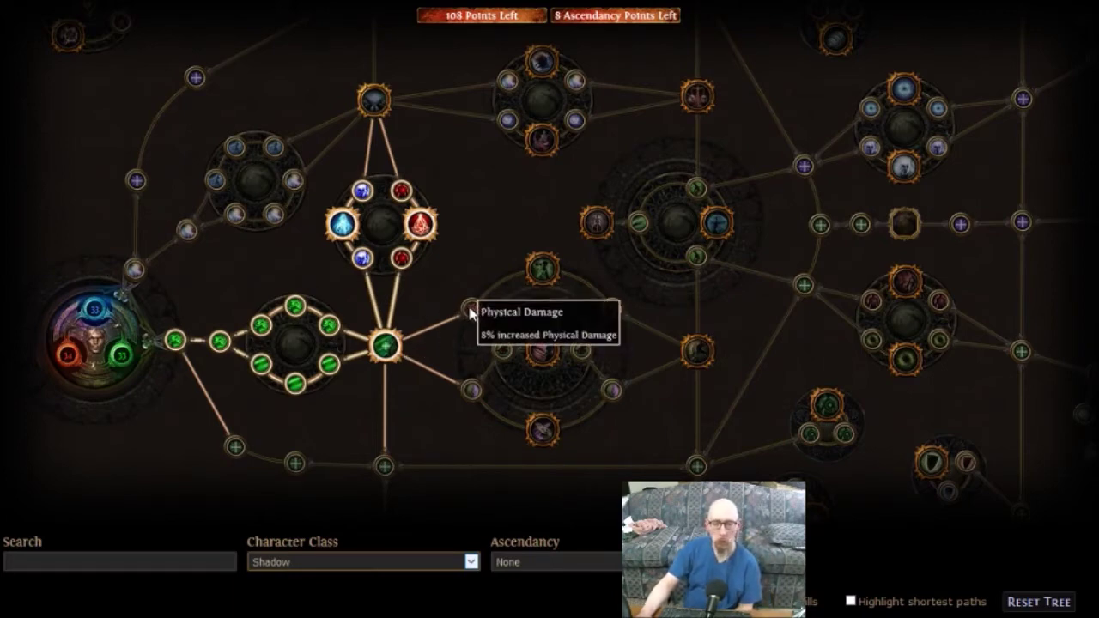
click(470, 313)
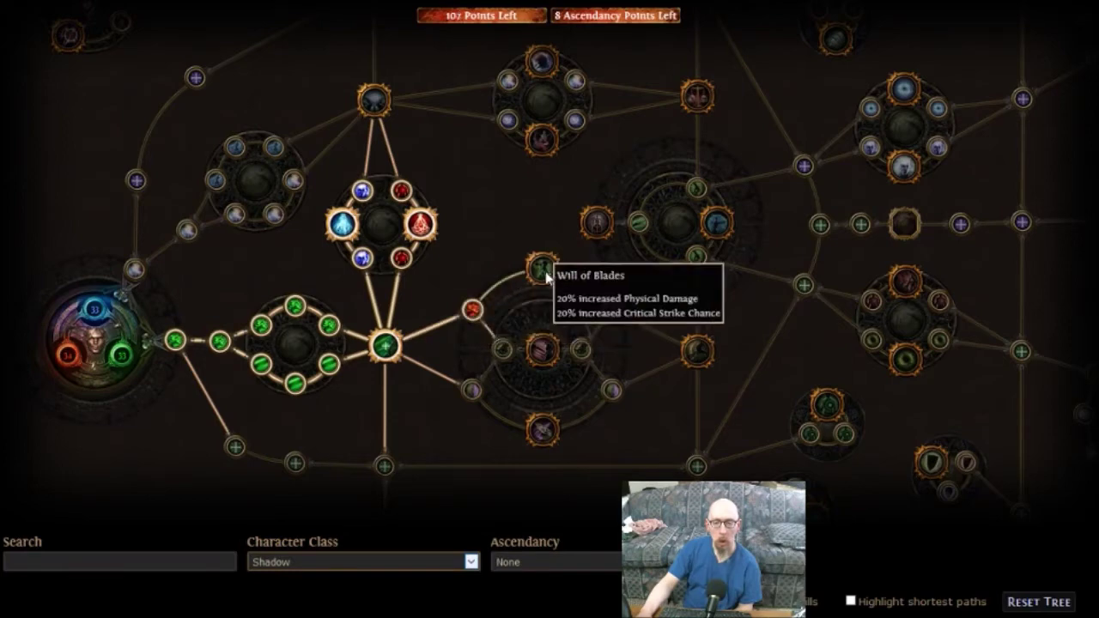
click(544, 270)
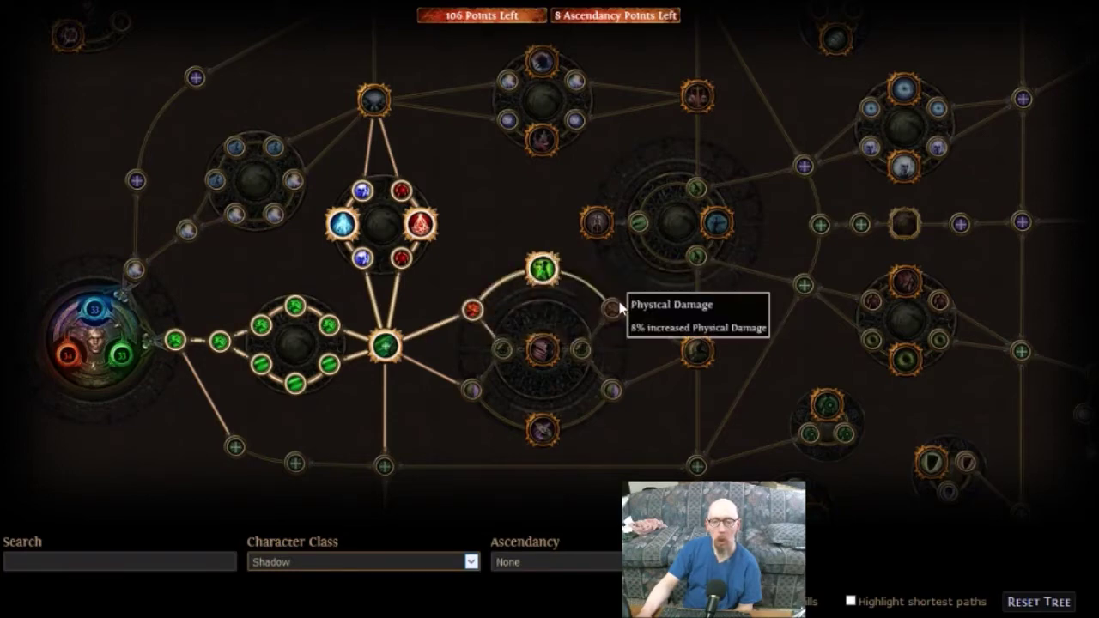
click(613, 311)
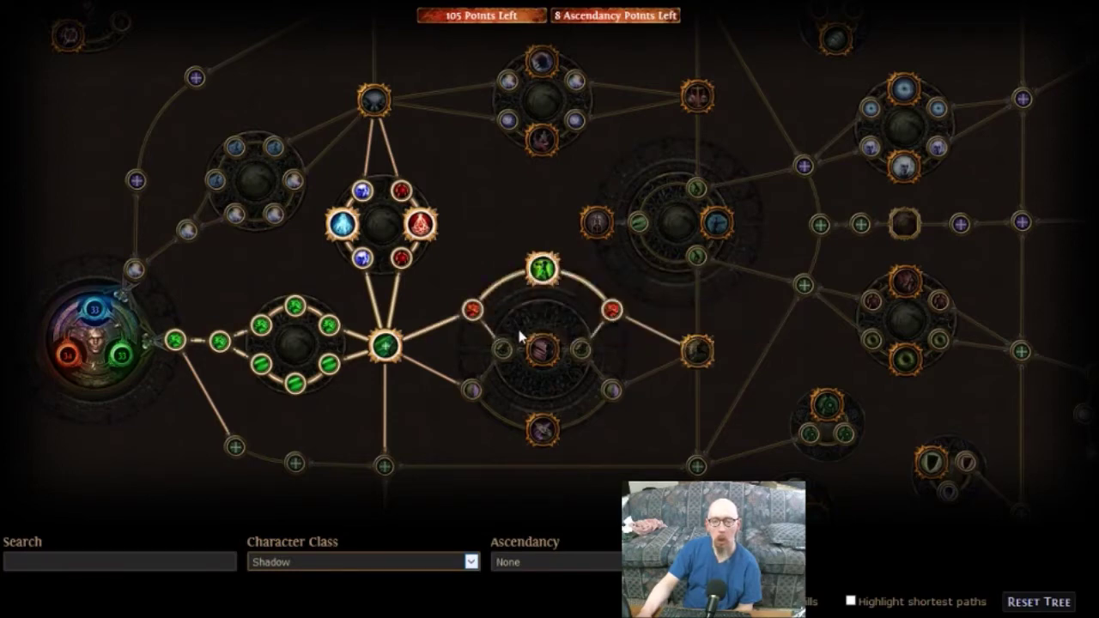
click(503, 351)
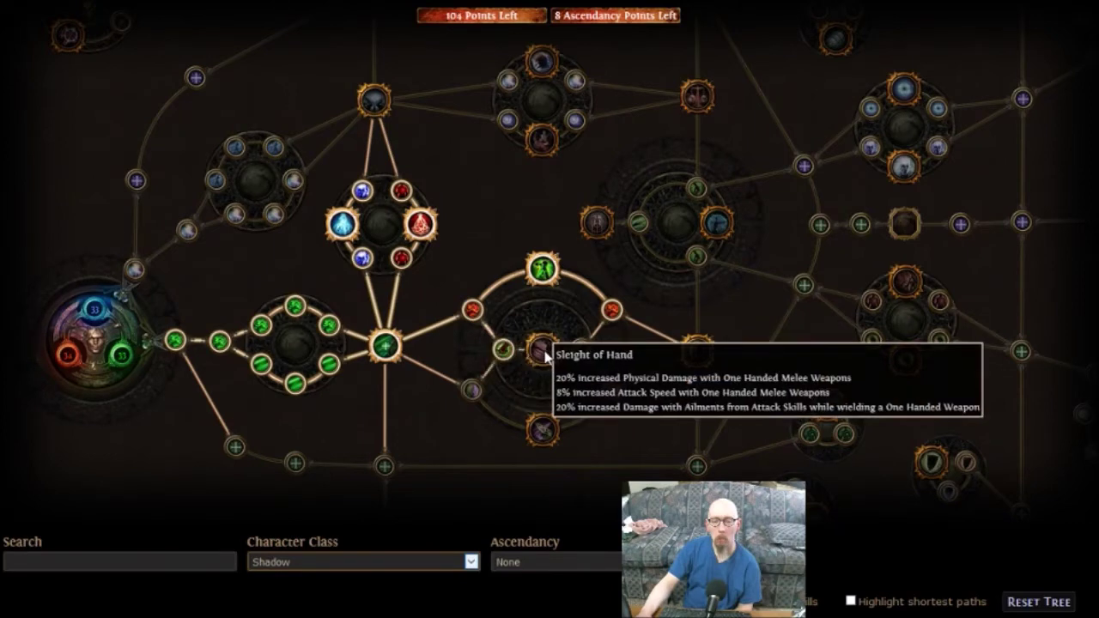
click(541, 348)
click(580, 351)
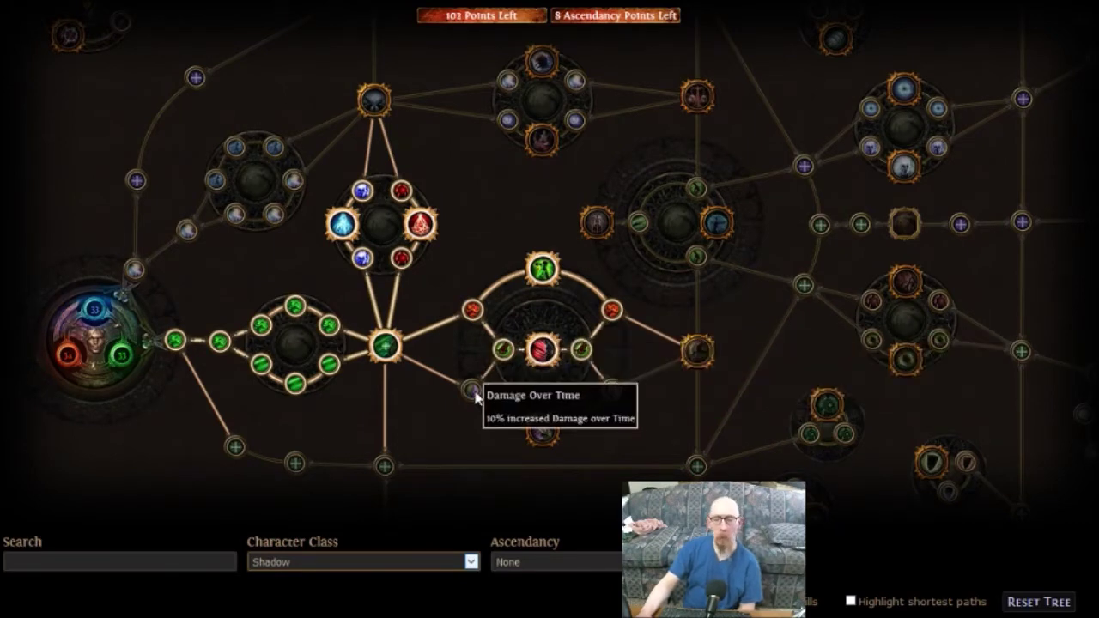
Step: Allocate both Damage Over Time nodes with Entropy, then the Fangs of the Viper notable
click(473, 392)
click(541, 432)
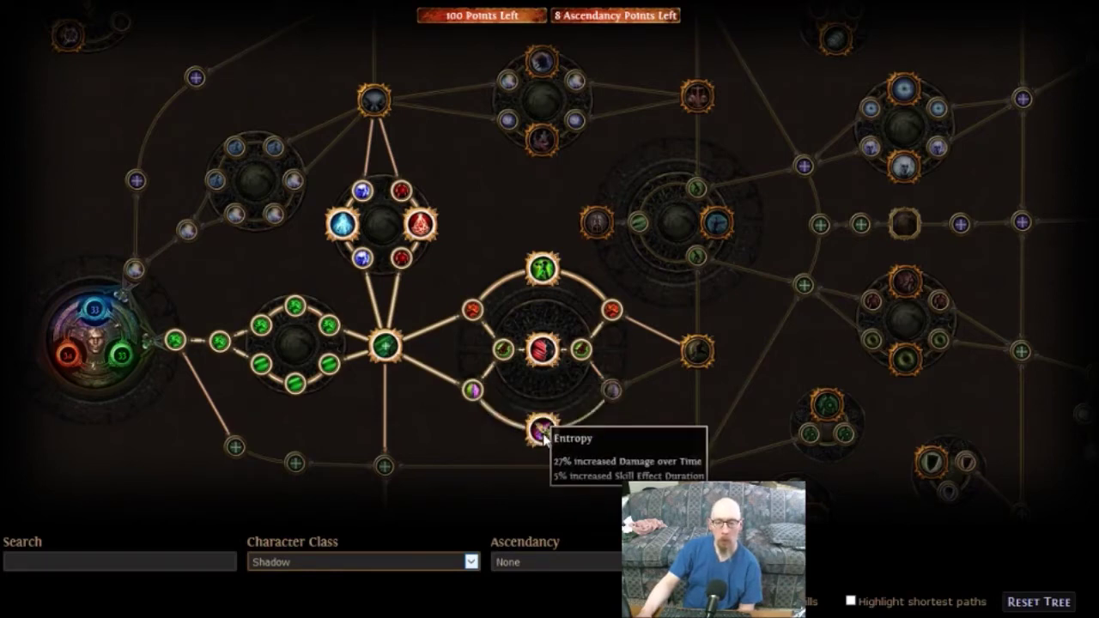
click(614, 391)
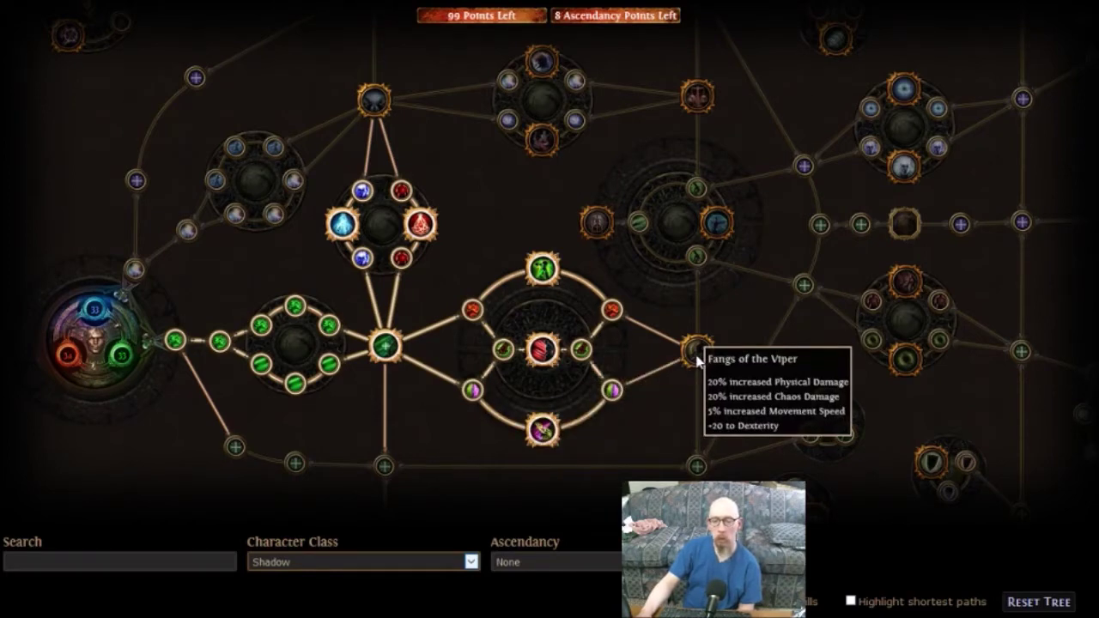
click(696, 352)
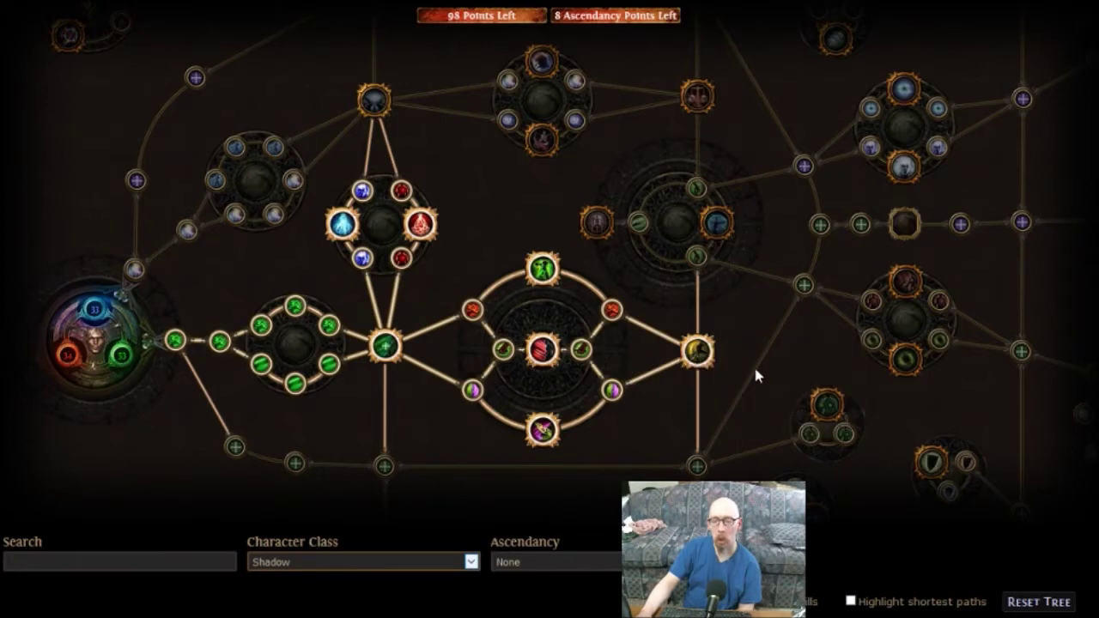
mouse_move(759, 371)
mouse_down()
mouse_move(575, 289)
mouse_move(576, 223)
mouse_move(559, 266)
mouse_move(655, 197)
mouse_move(695, 134)
mouse_up()
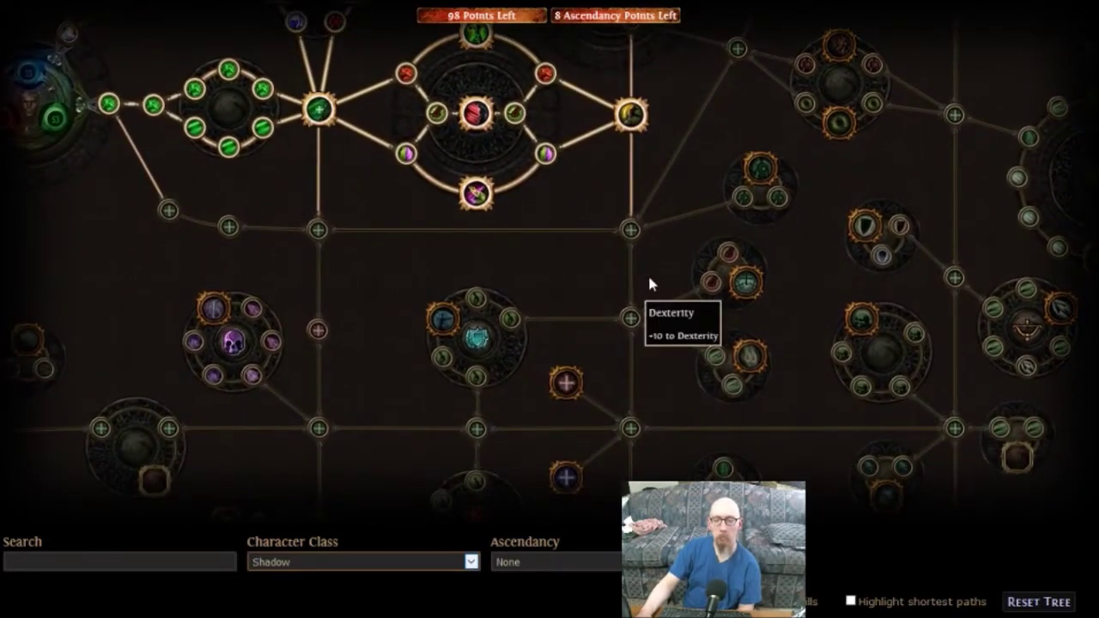
drag(650, 287, 672, 160)
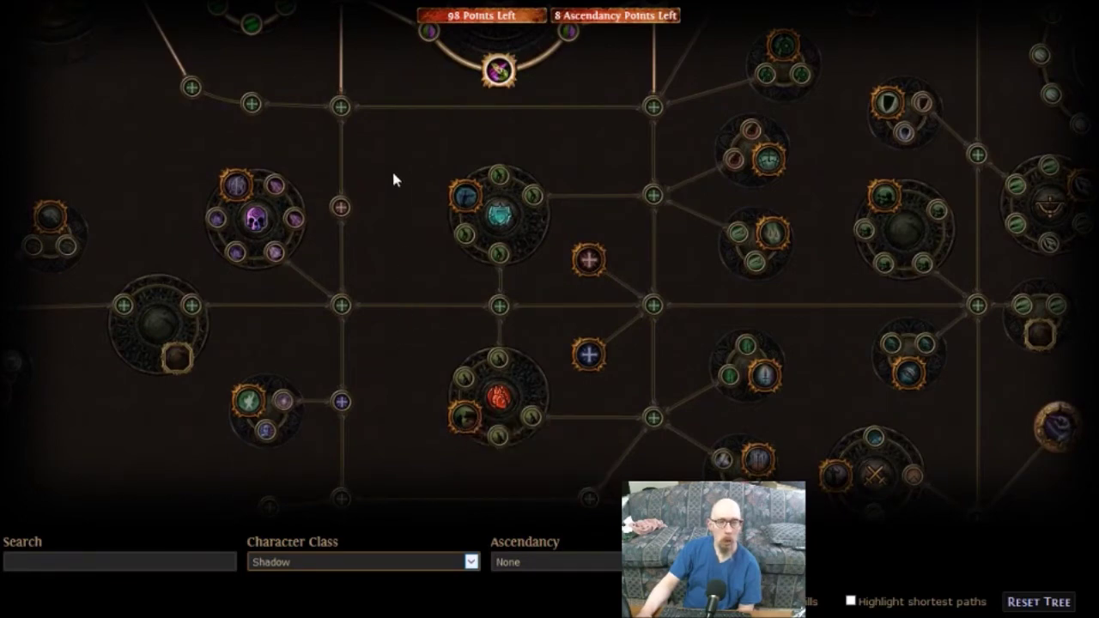
drag(393, 177, 431, 276)
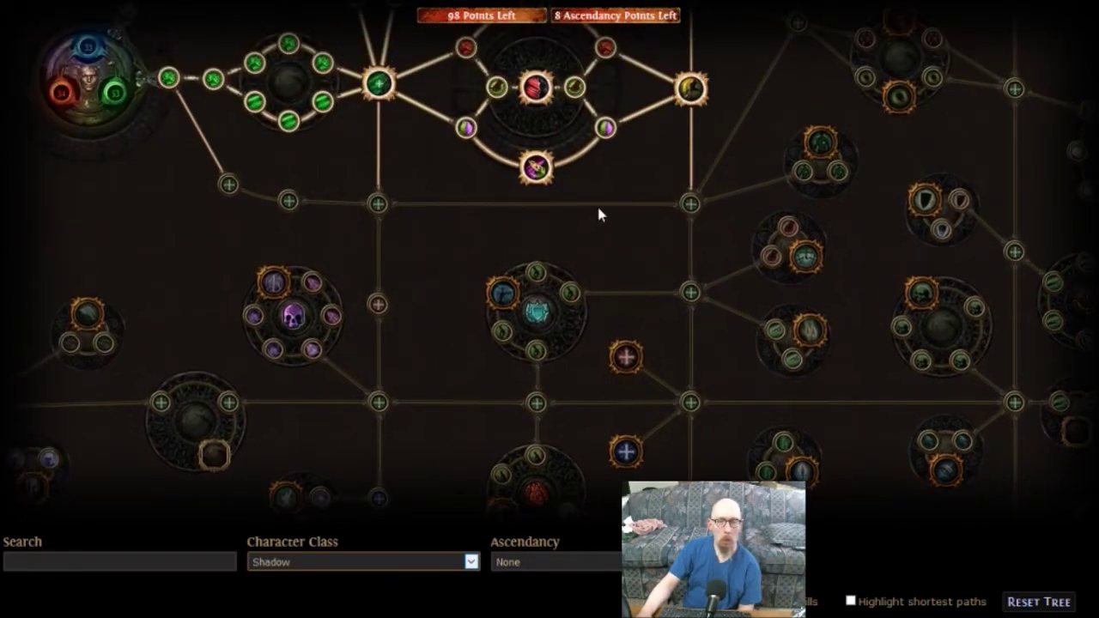
drag(780, 125, 669, 183)
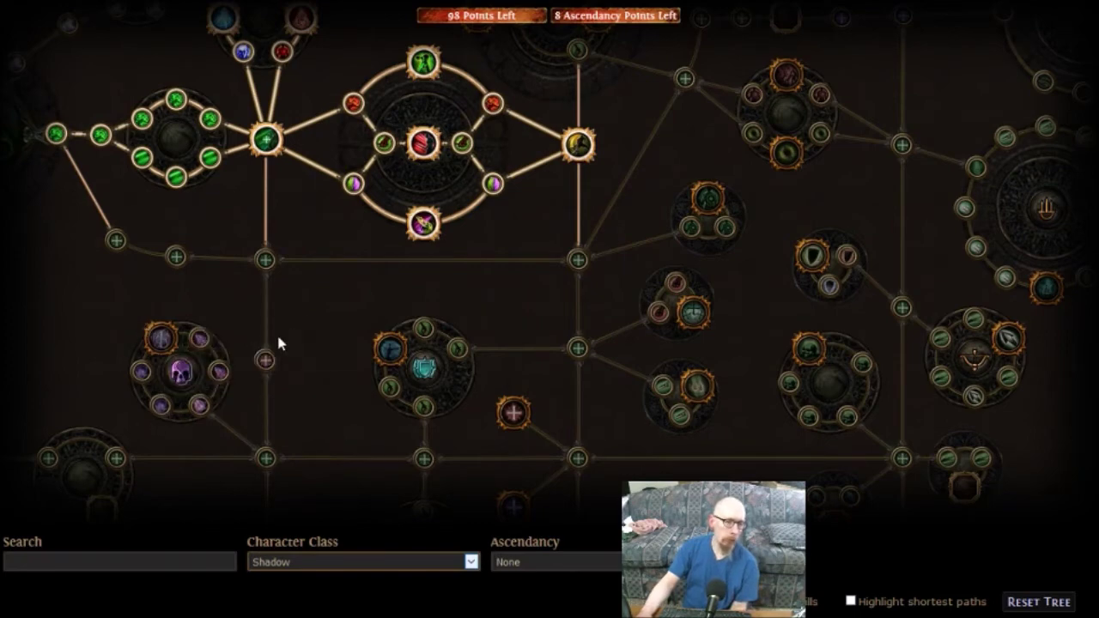
drag(662, 175, 478, 360)
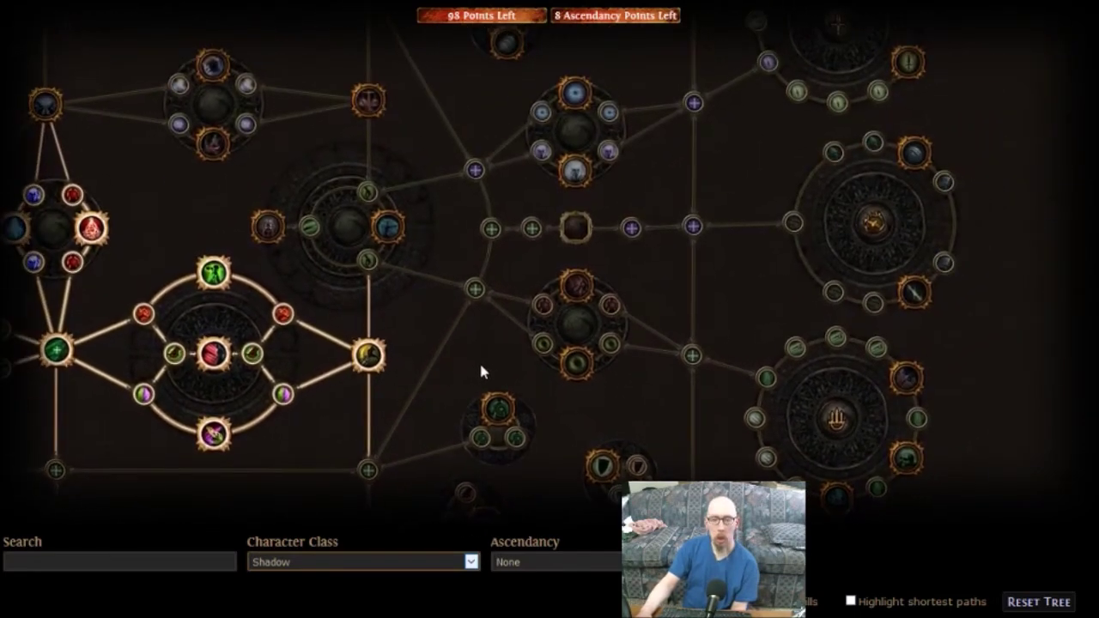
mouse_move(368, 261)
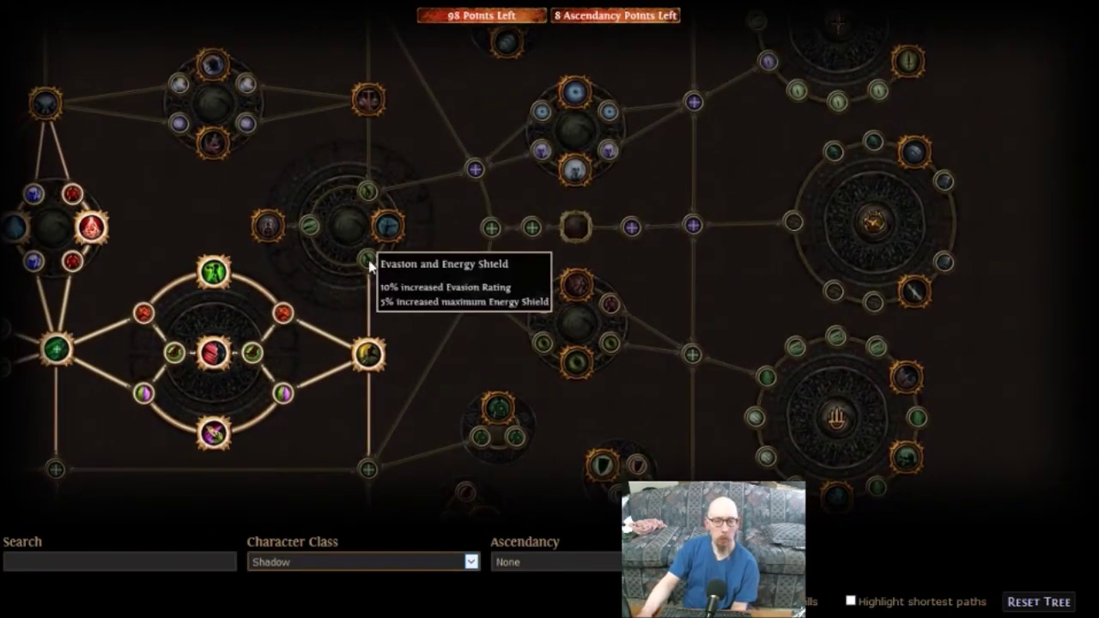
Step: Allocate Nullification with both Evasion and Energy Shield nodes, then the +10 Dexterity node
click(370, 265)
mouse_move(392, 237)
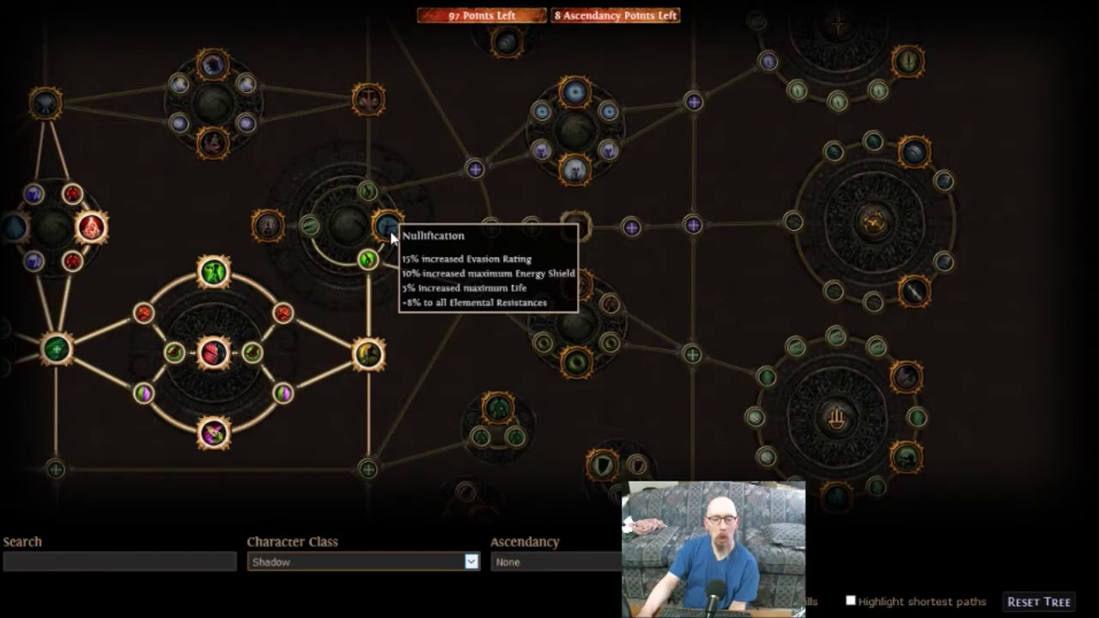
click(391, 234)
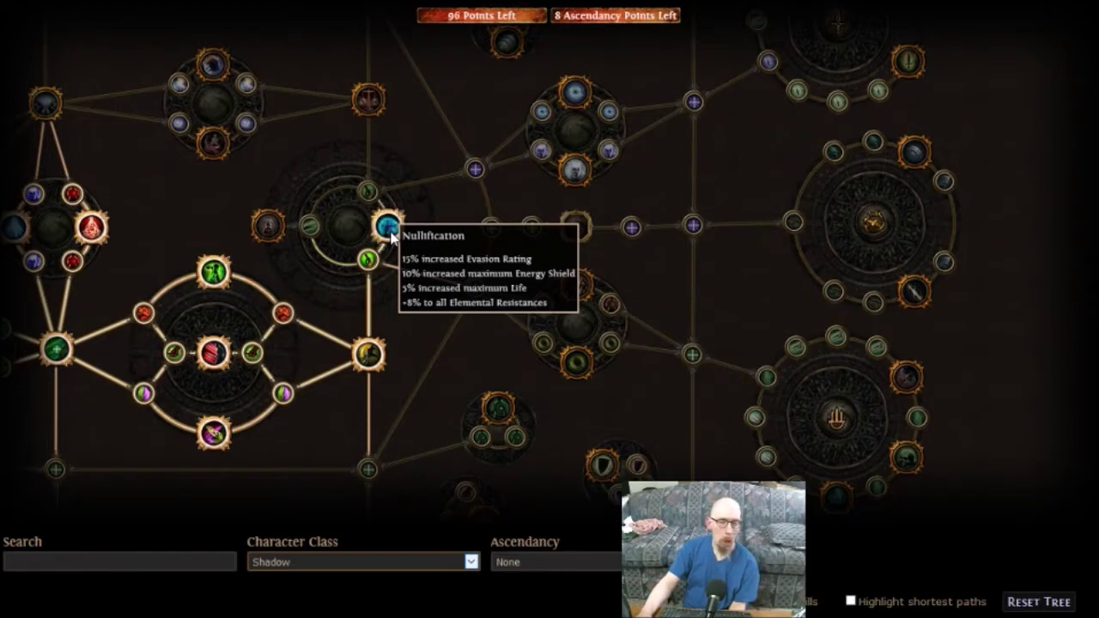
mouse_move(368, 198)
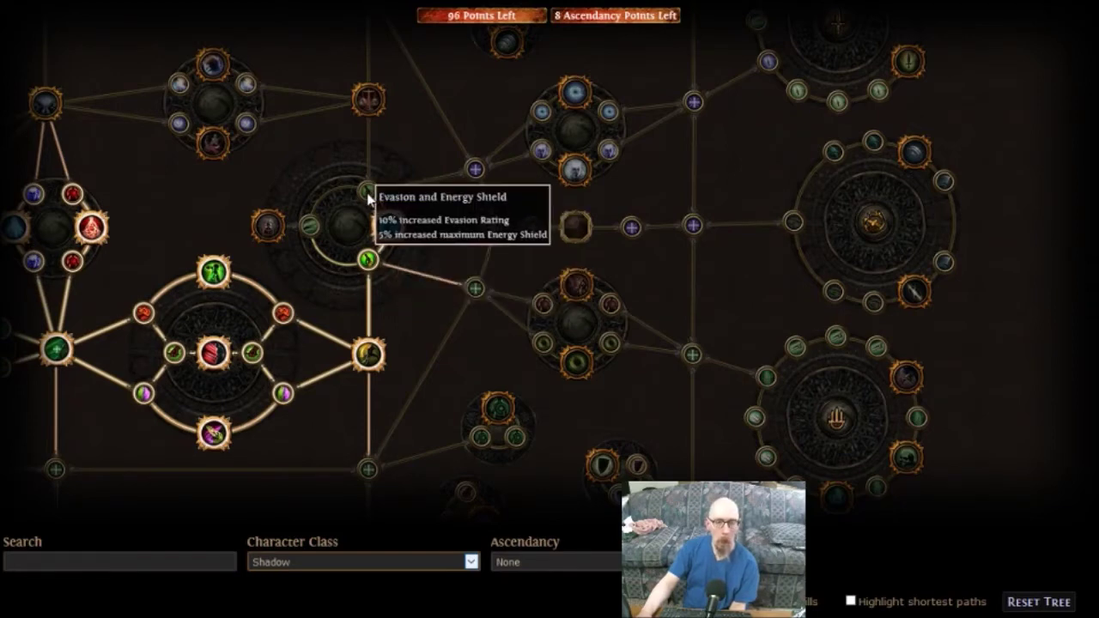
click(368, 197)
mouse_move(373, 106)
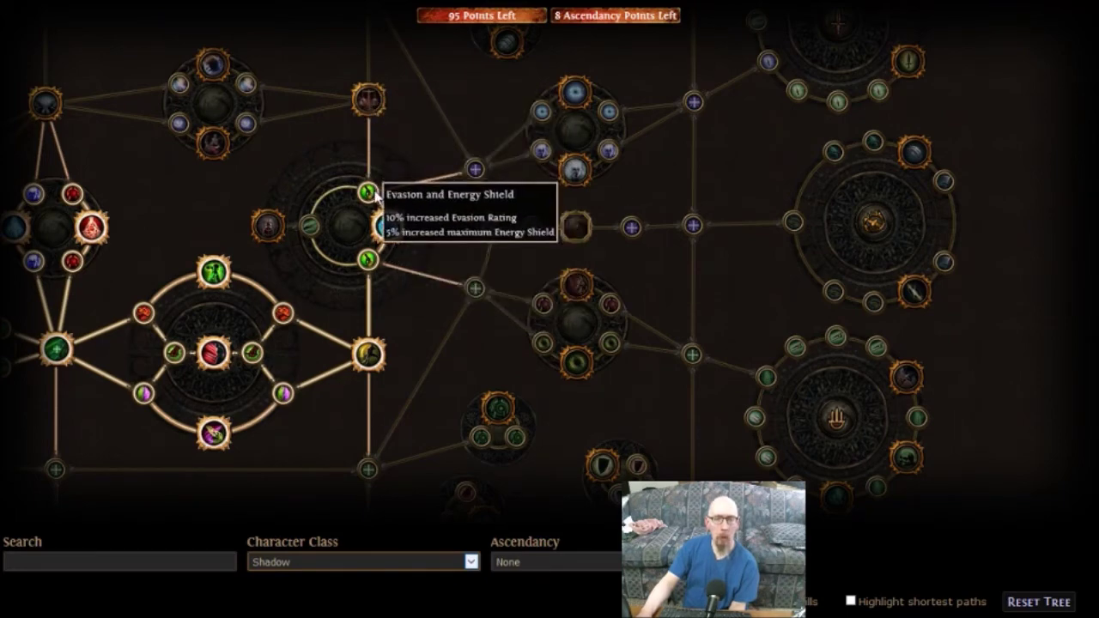
mouse_move(475, 290)
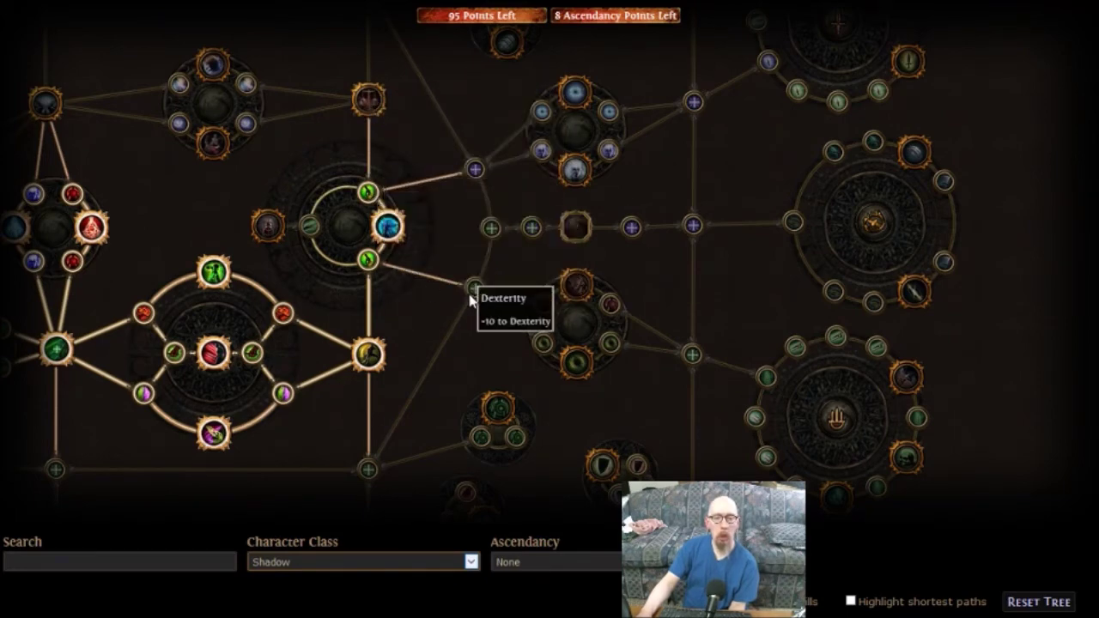
click(475, 290)
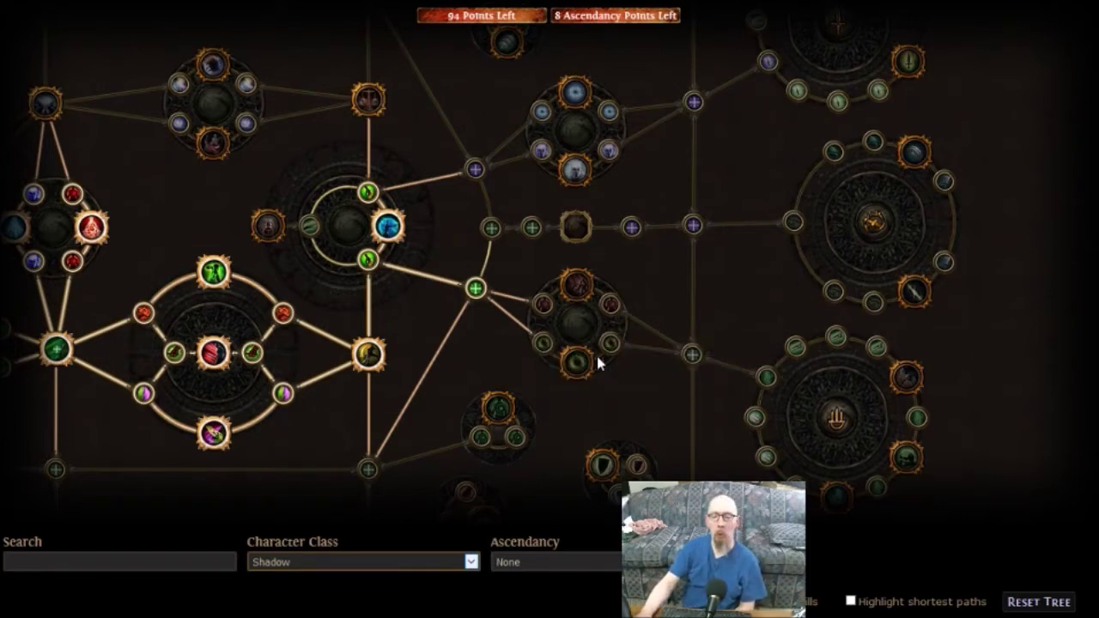
Step: Allocate the maximum Life nodes, the Blood Drinker notable and the Dexterity node beyond it
click(543, 307)
click(577, 294)
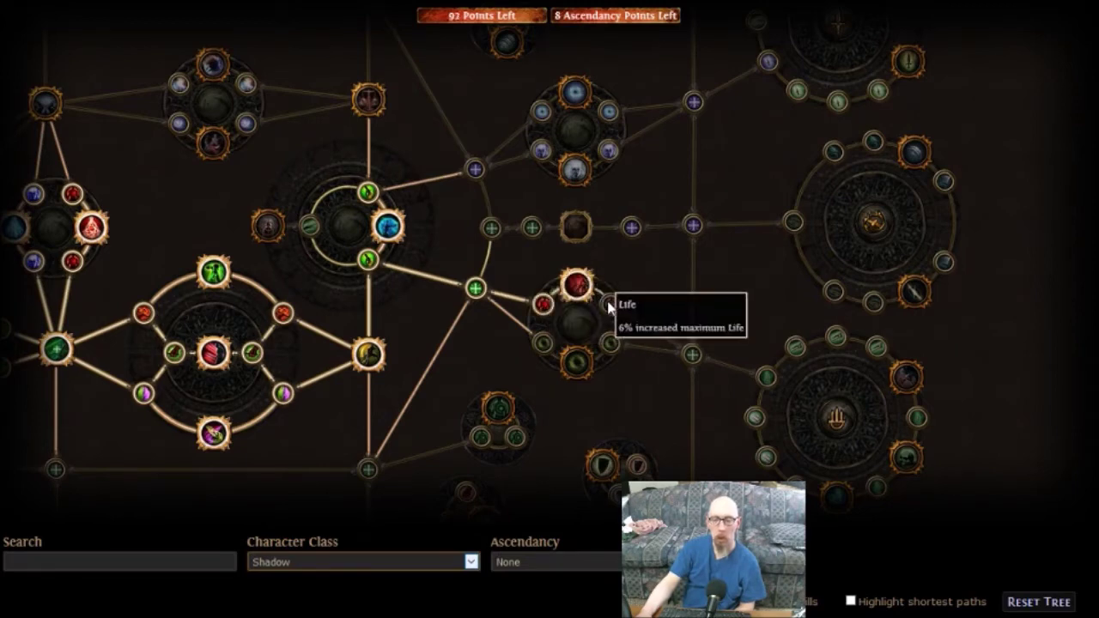
click(612, 306)
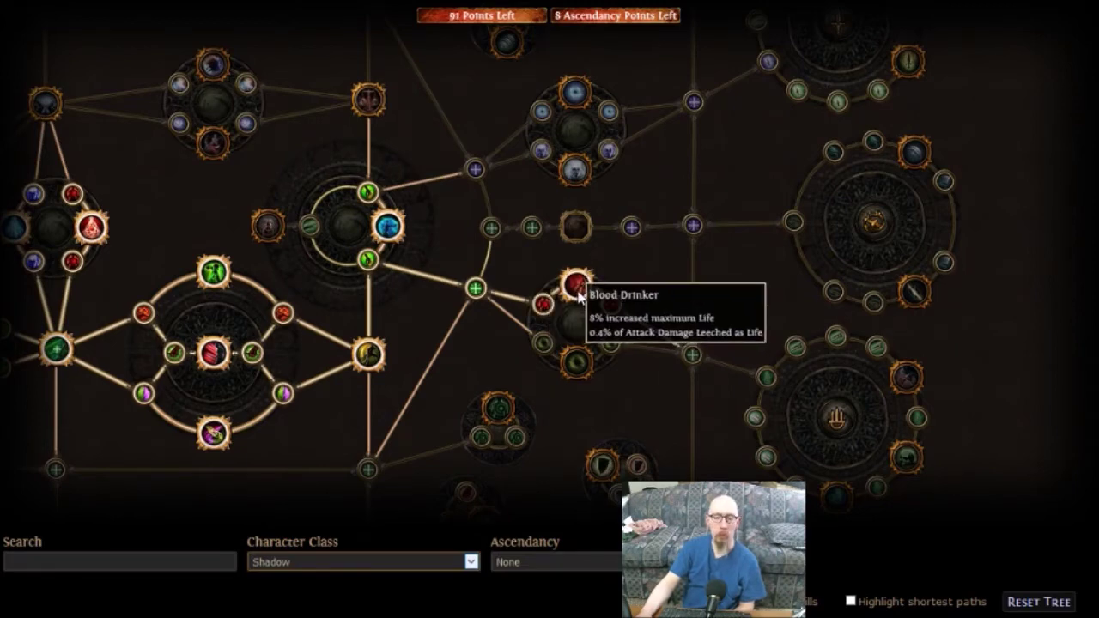
click(693, 355)
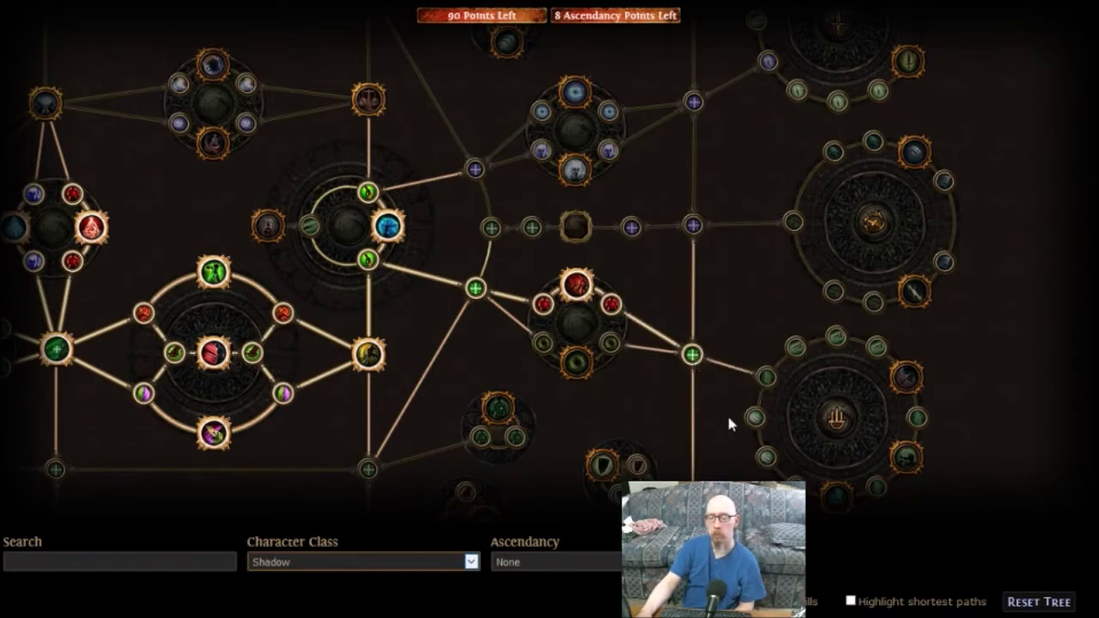
Step: Allocate the Claw Damage nodes around the ring up to the Claws of the Magpie notable
drag(727, 412, 498, 299)
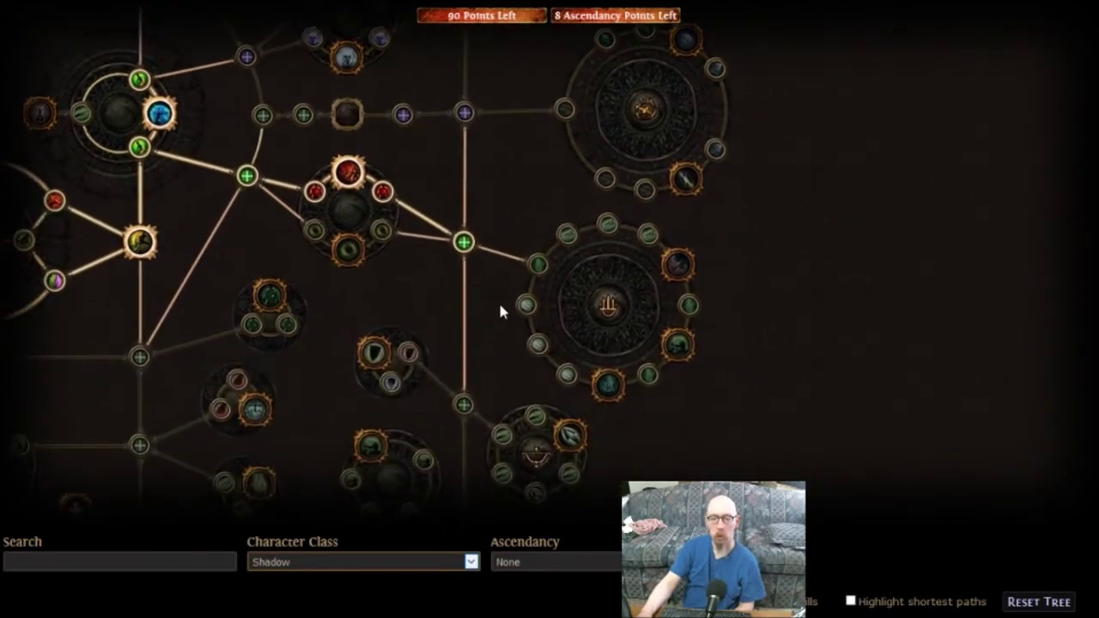
click(538, 268)
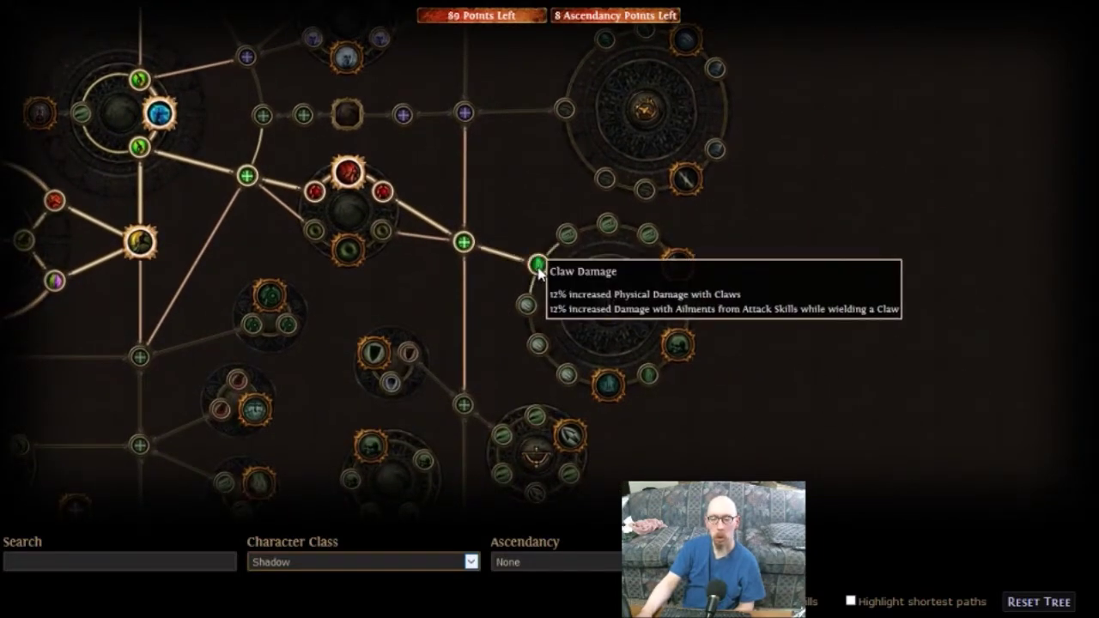
click(568, 236)
click(608, 226)
click(648, 234)
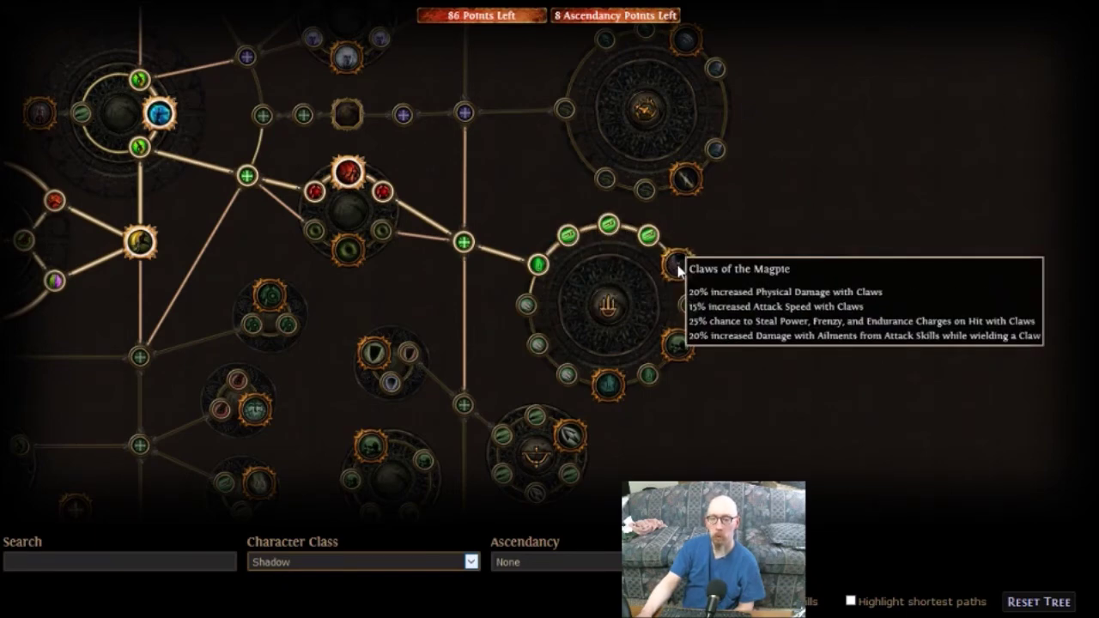
click(678, 269)
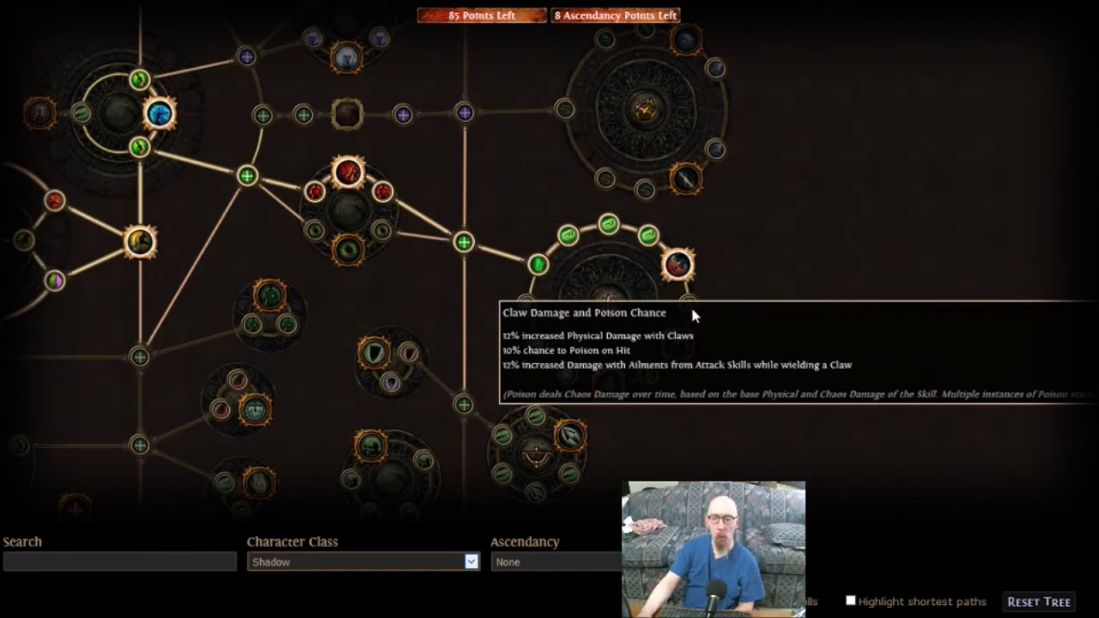
Step: Allocate Poisonous Fangs, Soul Raker and the remaining claw poison, ailment and critical strike nodes
click(690, 306)
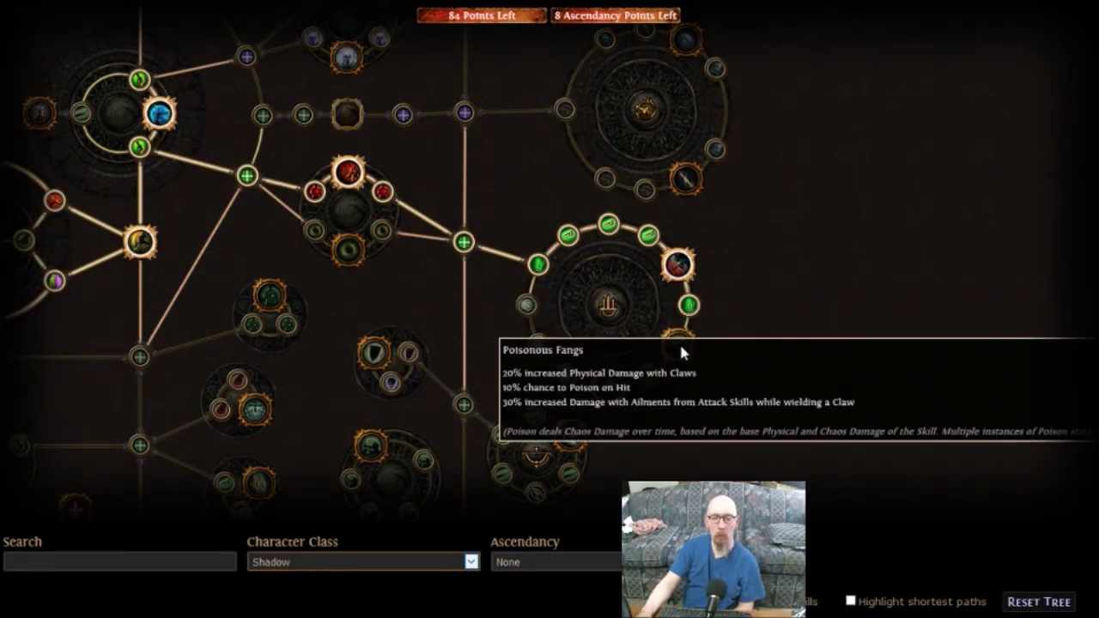
click(681, 348)
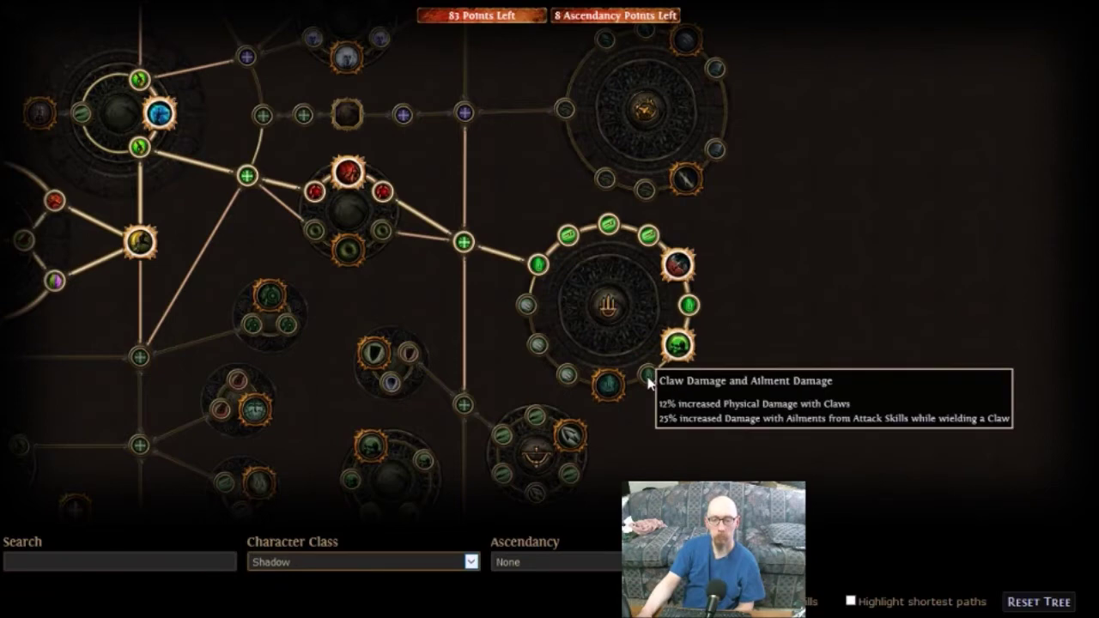
click(650, 378)
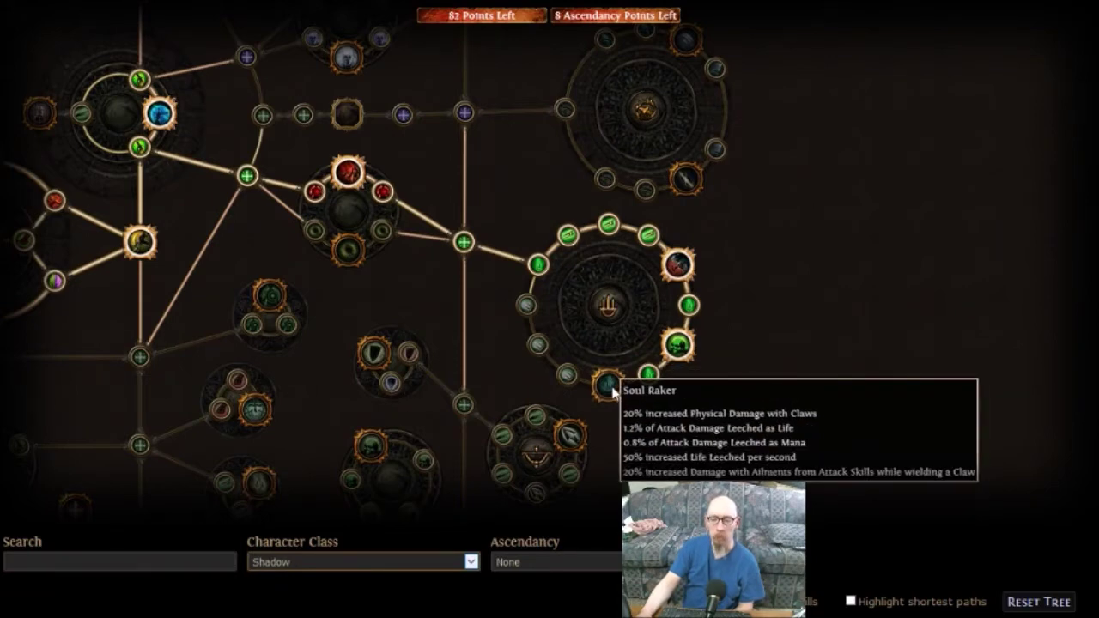
click(565, 374)
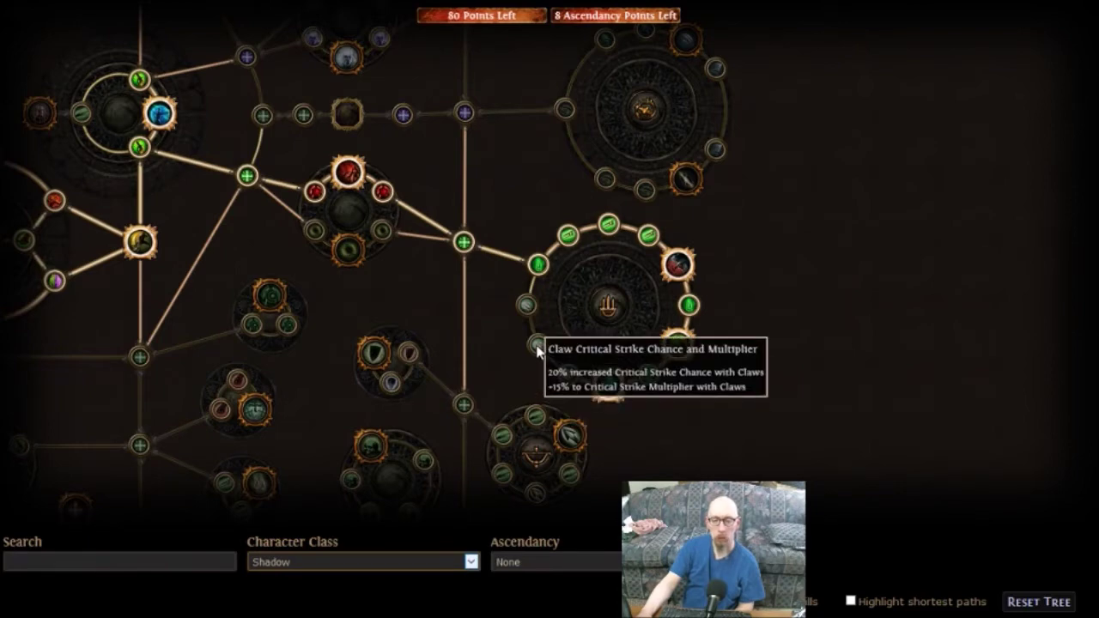
click(537, 347)
click(528, 306)
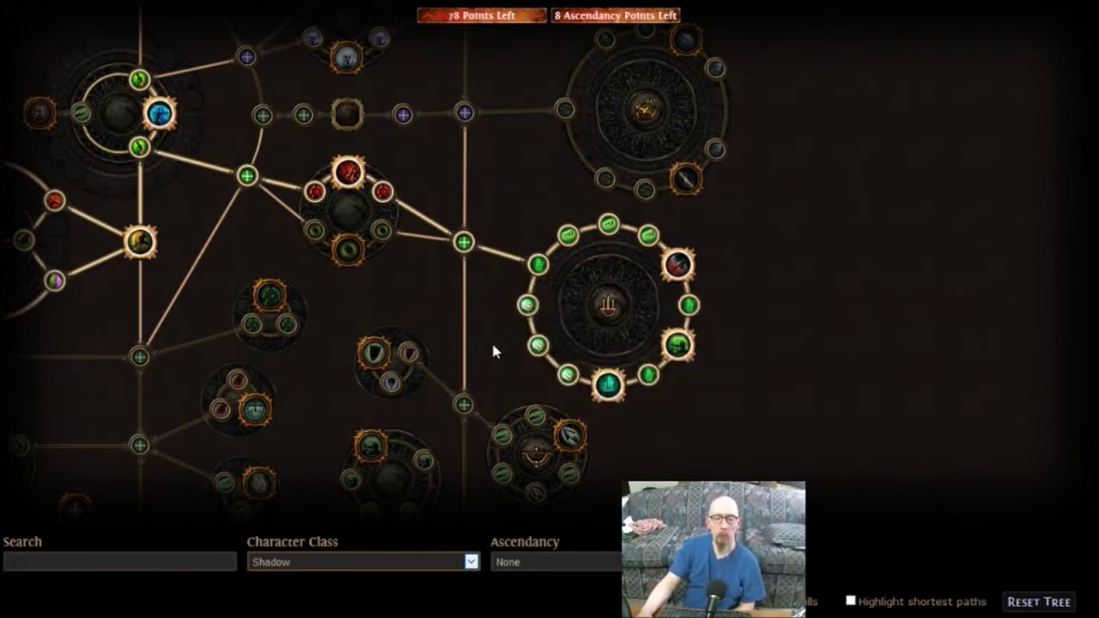
mouse_move(491, 319)
mouse_down()
mouse_move(497, 215)
mouse_move(498, 434)
mouse_up()
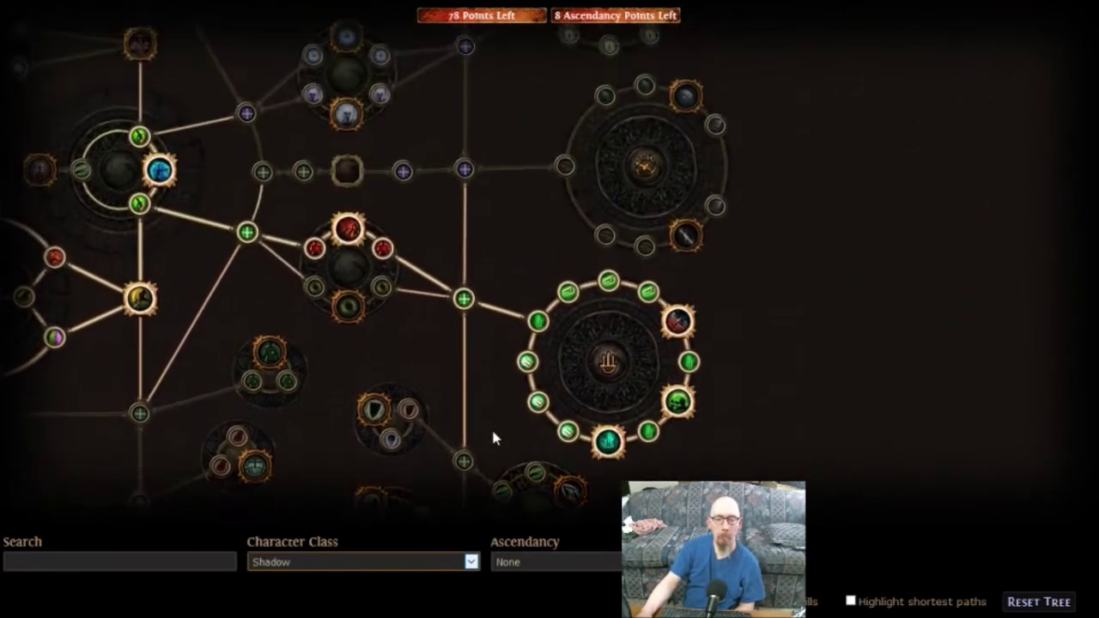
drag(515, 285, 518, 338)
drag(516, 249, 511, 470)
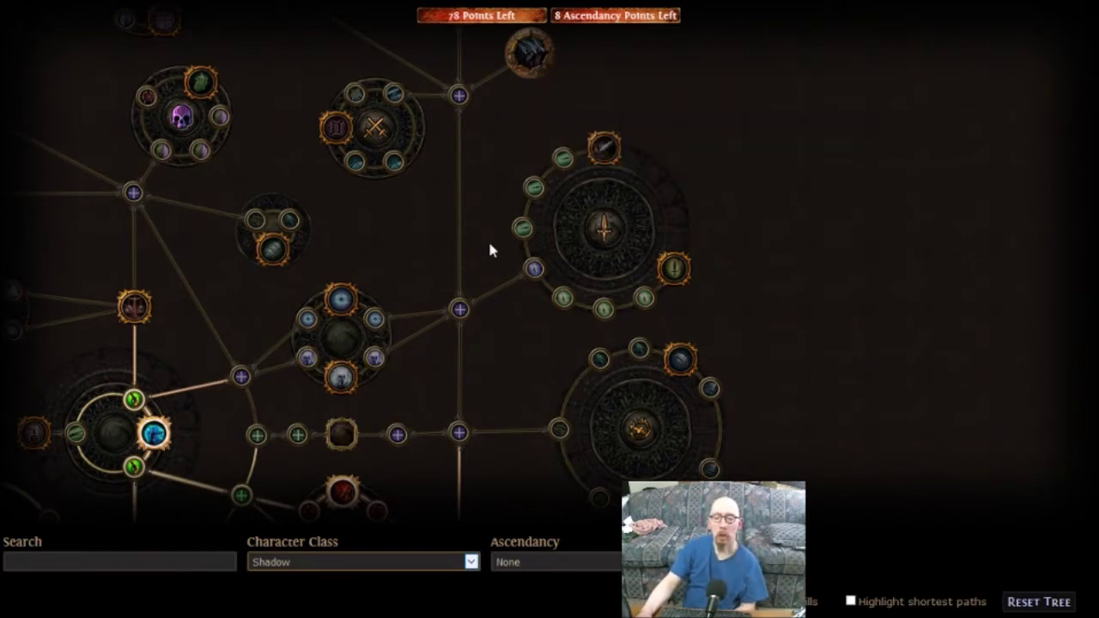
mouse_move(335, 129)
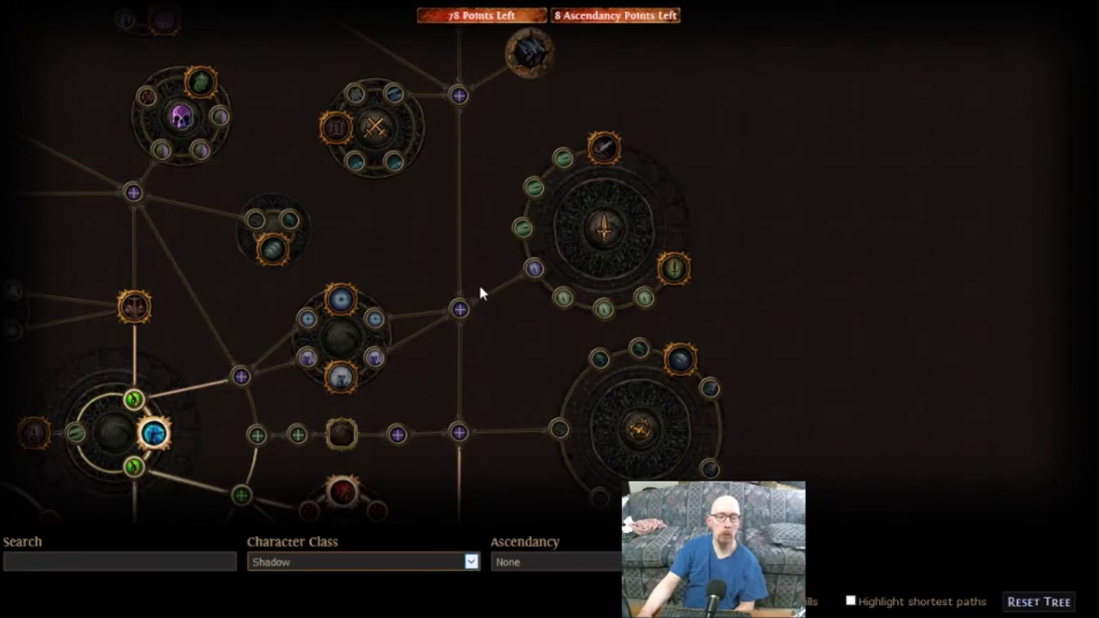
mouse_move(493, 420)
mouse_down()
mouse_move(491, 209)
mouse_move(493, 506)
mouse_move(502, 206)
mouse_up()
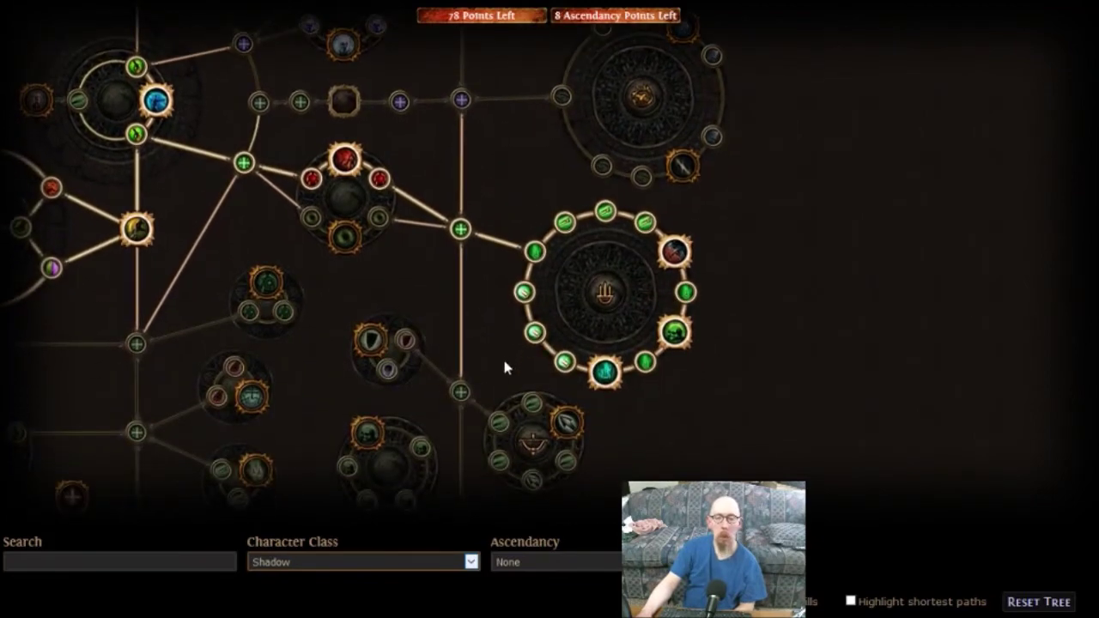
drag(505, 367, 508, 212)
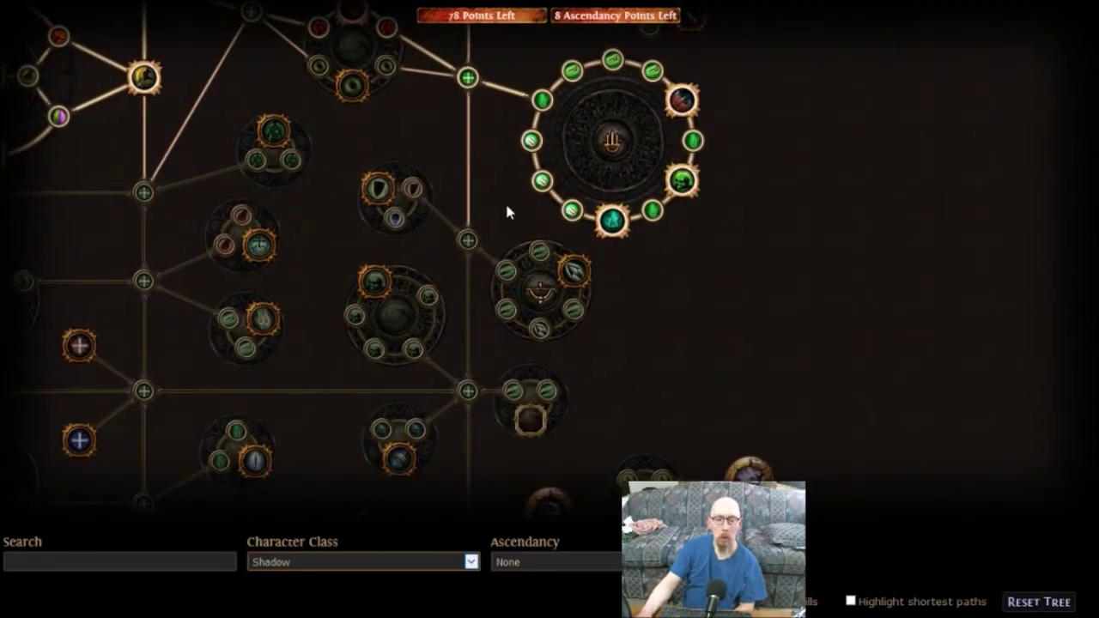
mouse_move(376, 292)
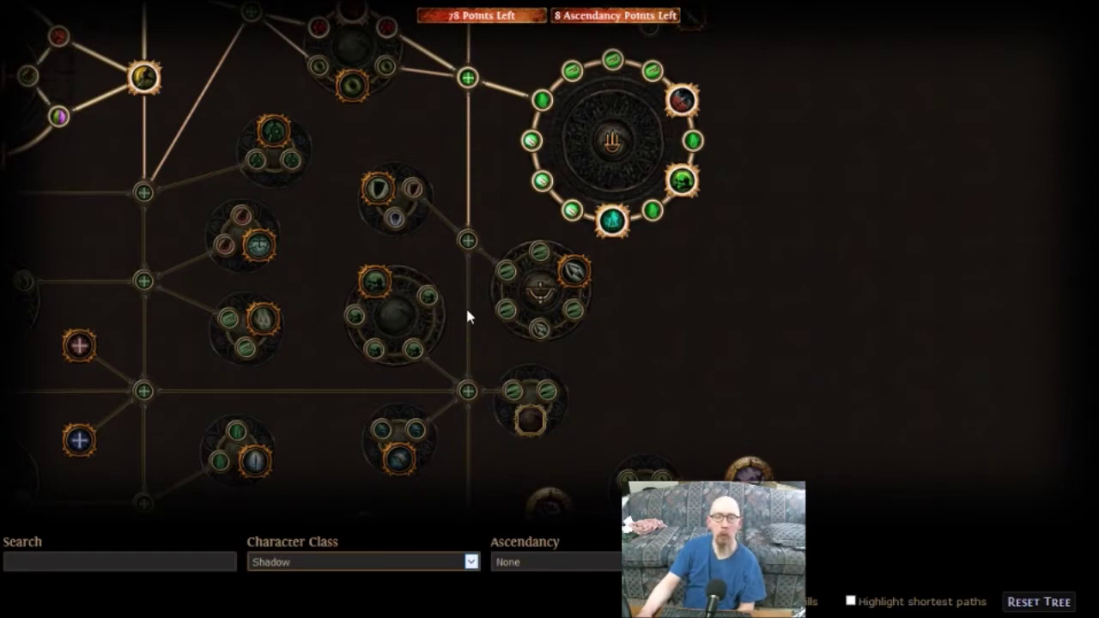
mouse_move(463, 298)
mouse_down()
mouse_move(675, 270)
mouse_move(727, 278)
mouse_up()
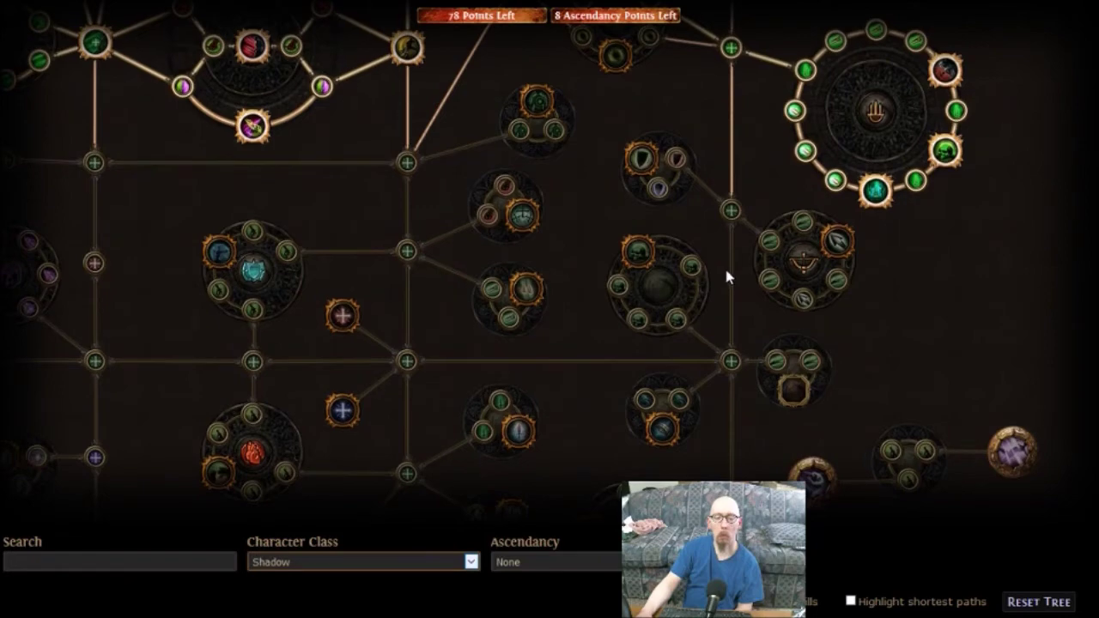
drag(728, 278, 722, 176)
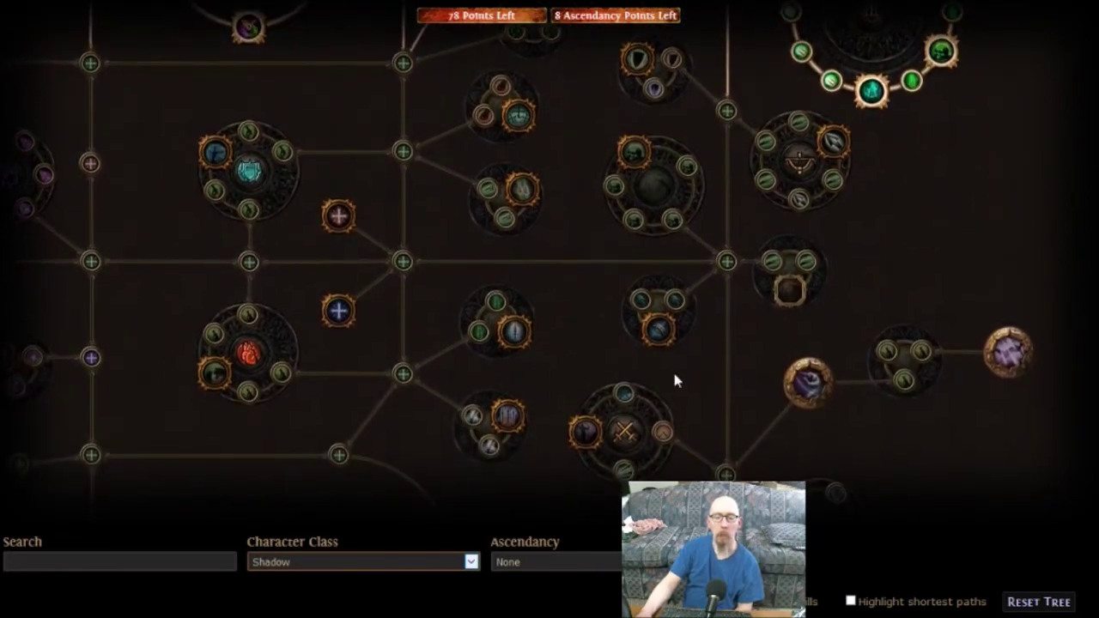
mouse_move(581, 442)
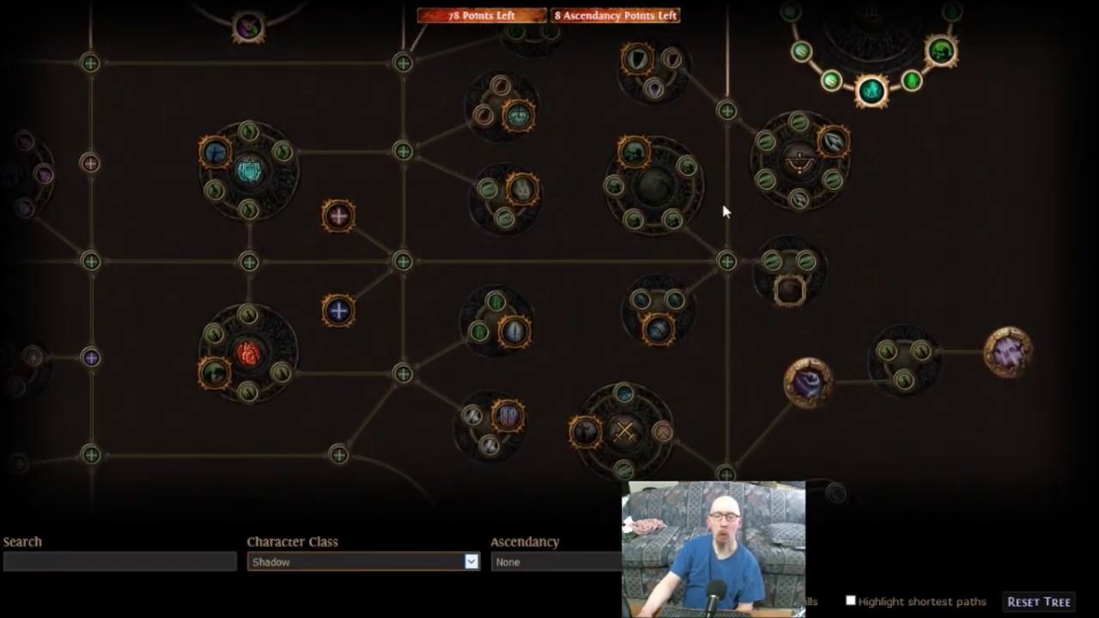
mouse_move(724, 211)
mouse_down()
mouse_move(727, 255)
mouse_move(723, 245)
mouse_up()
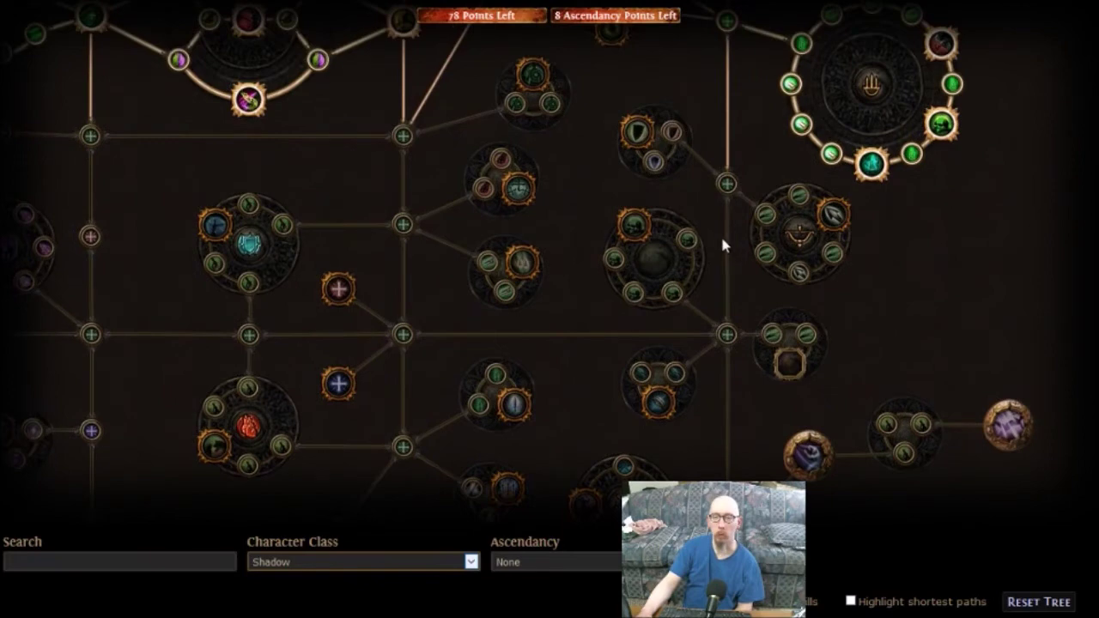
click(726, 183)
Step: Allocate the Dexterity node and poison nodes up to the Fatal Toxins notable
click(730, 335)
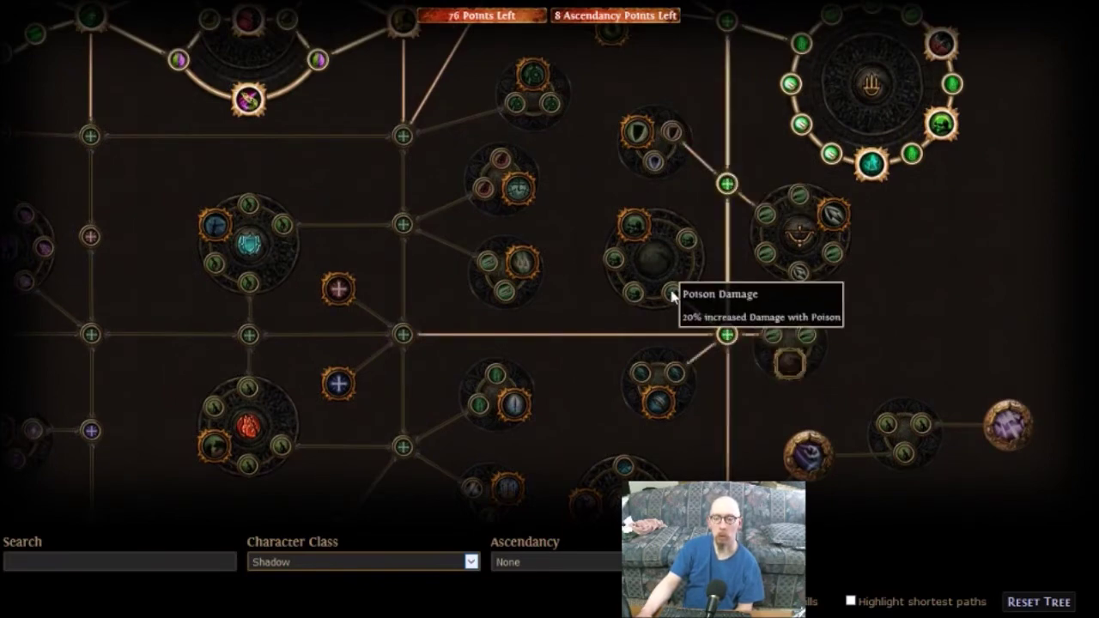
click(672, 294)
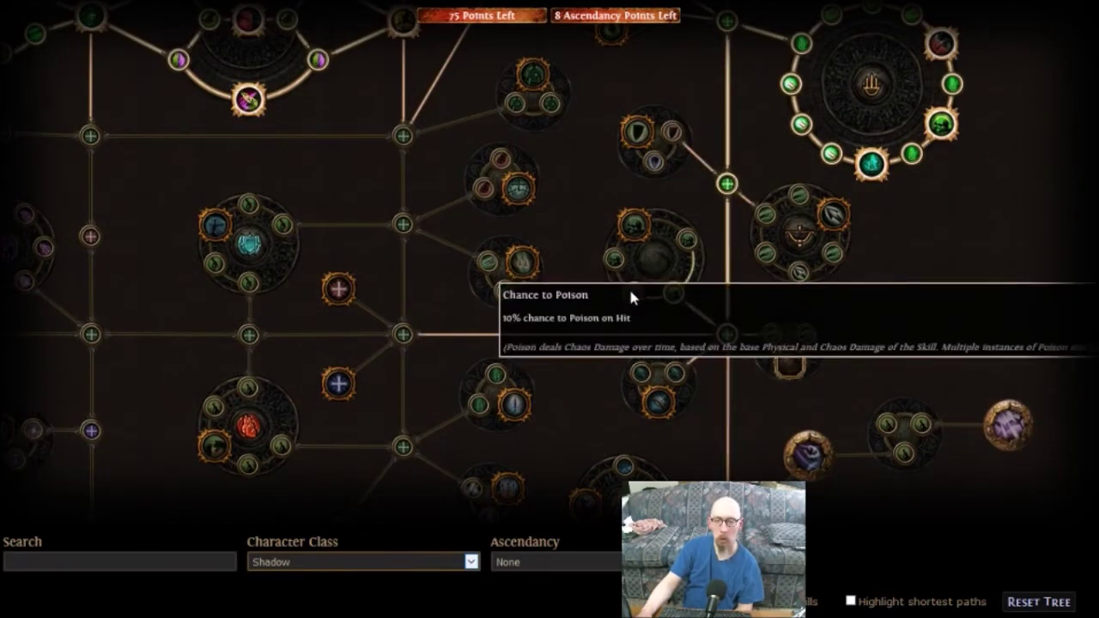
click(631, 294)
click(613, 262)
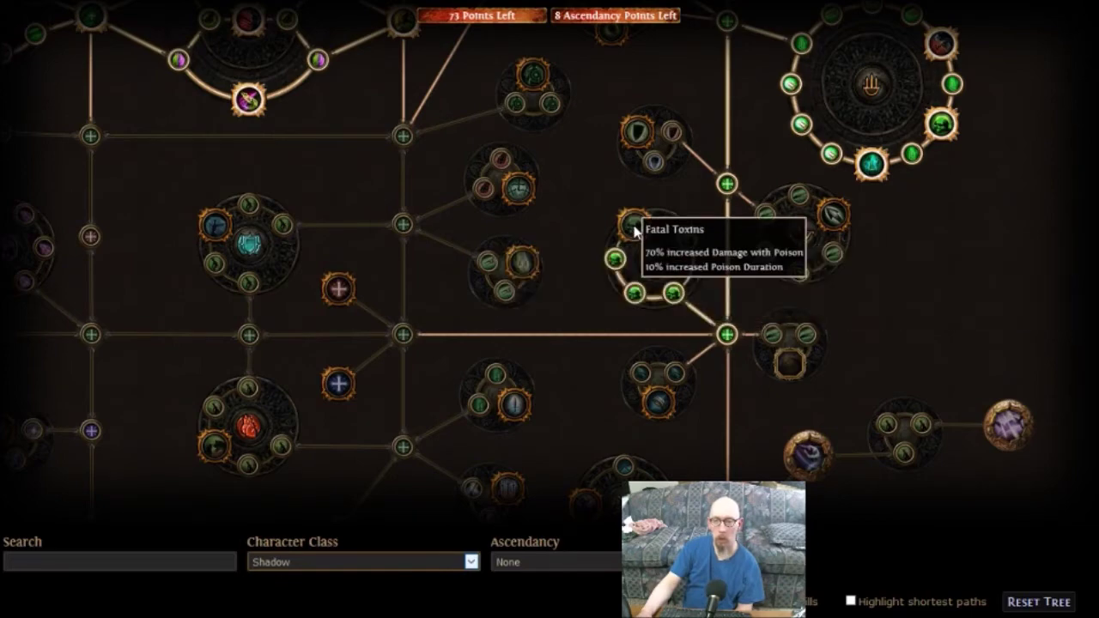
click(634, 226)
click(686, 239)
Step: Allocate the Dexterity node, Dual Wield Damage, attack speed, Swagger and Dual Wield Block nodes
drag(759, 492, 752, 253)
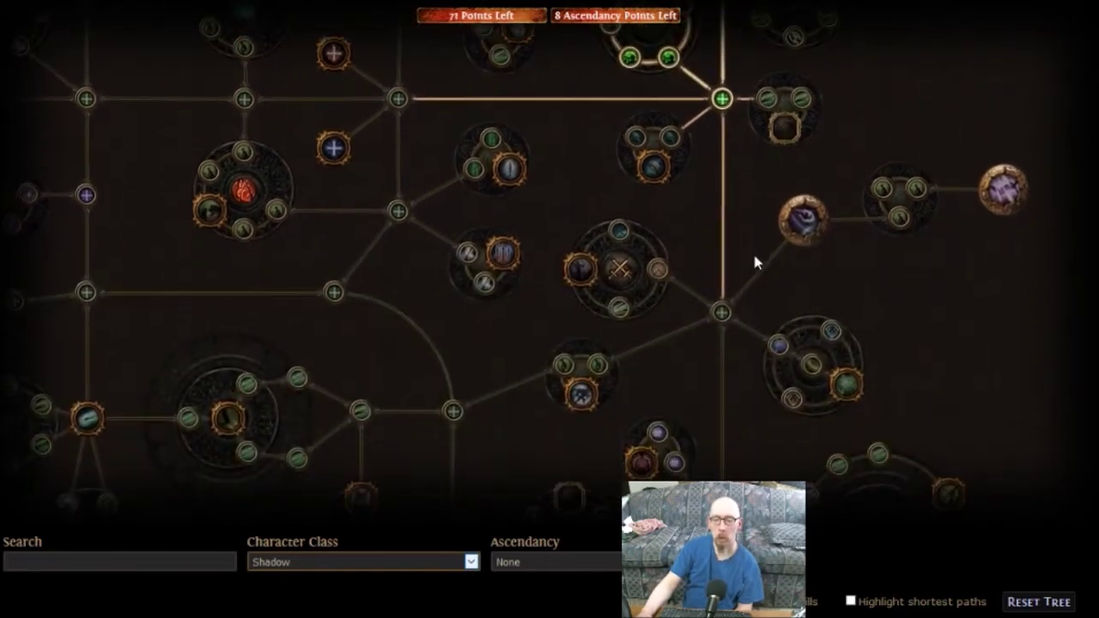
click(724, 320)
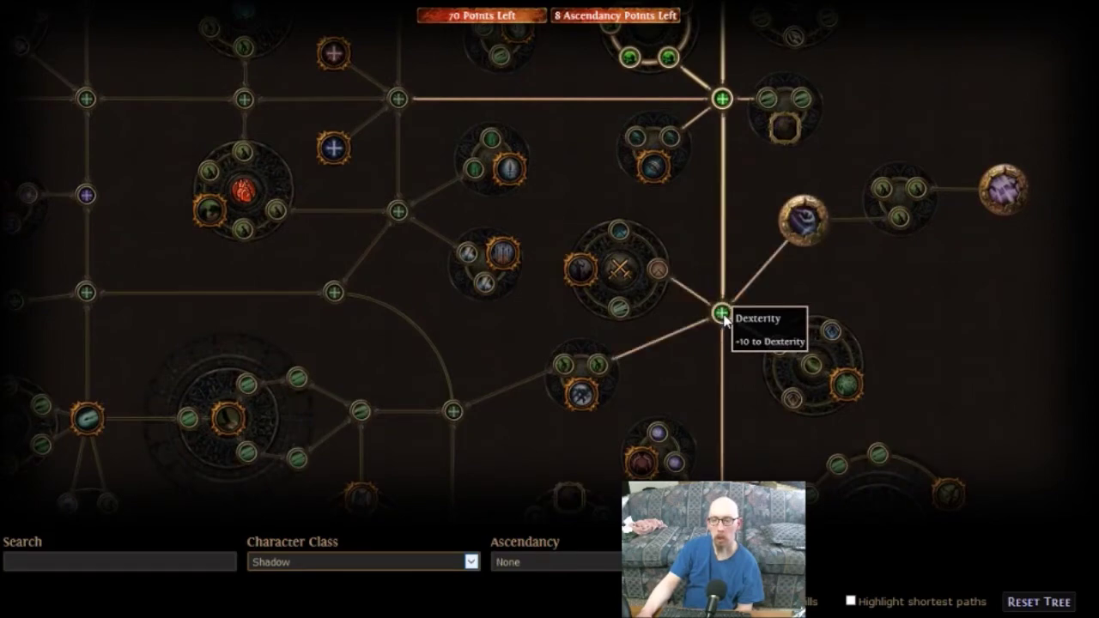
click(662, 272)
click(619, 310)
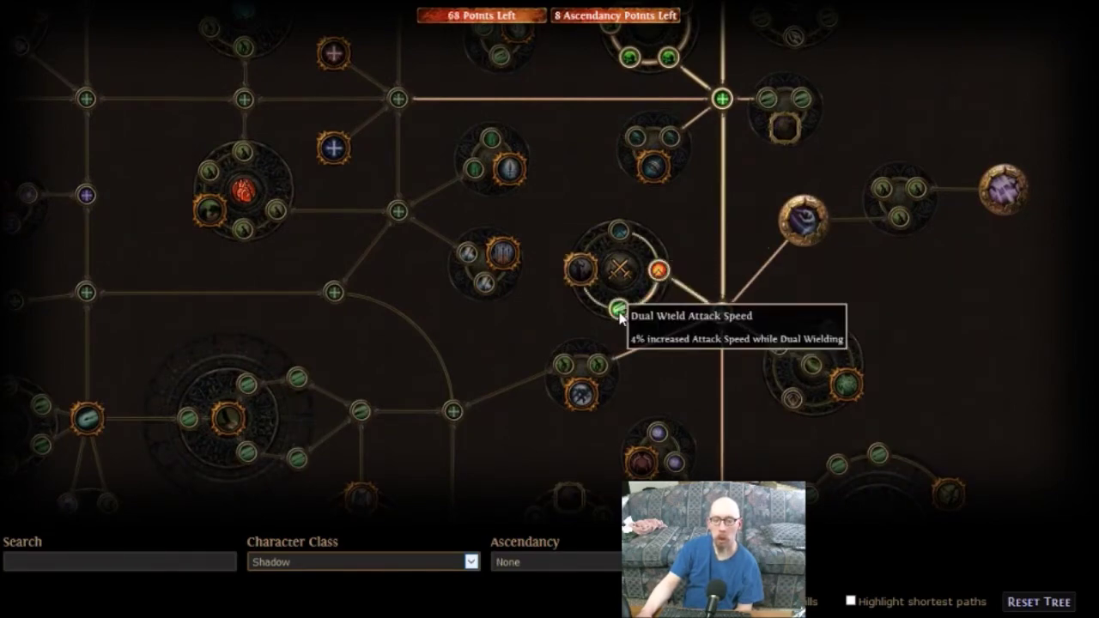
click(582, 270)
click(615, 244)
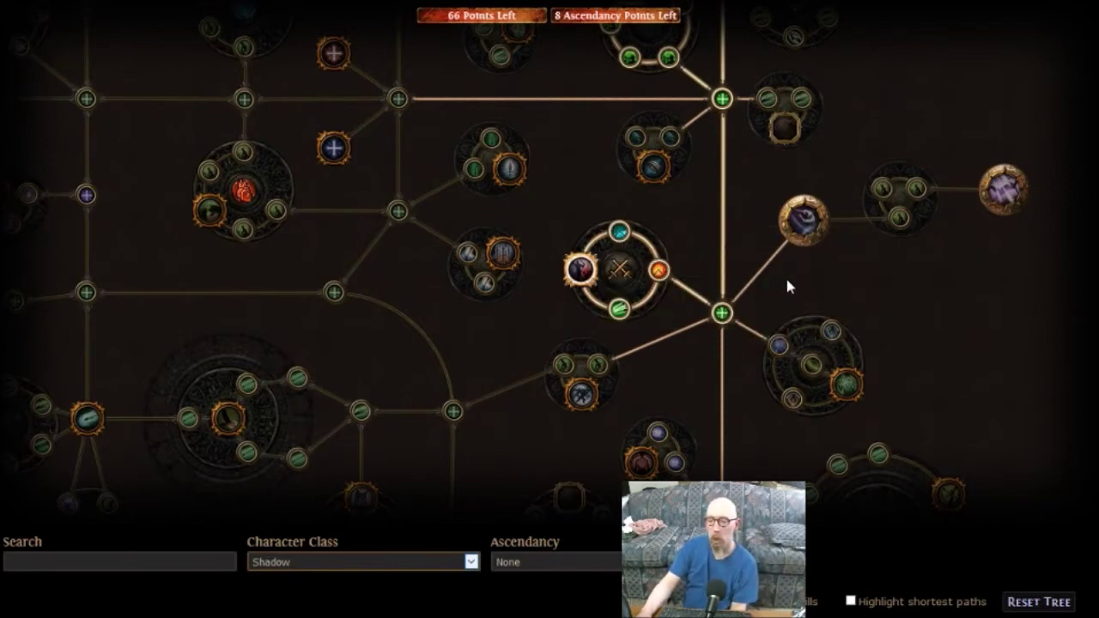
drag(986, 286, 765, 297)
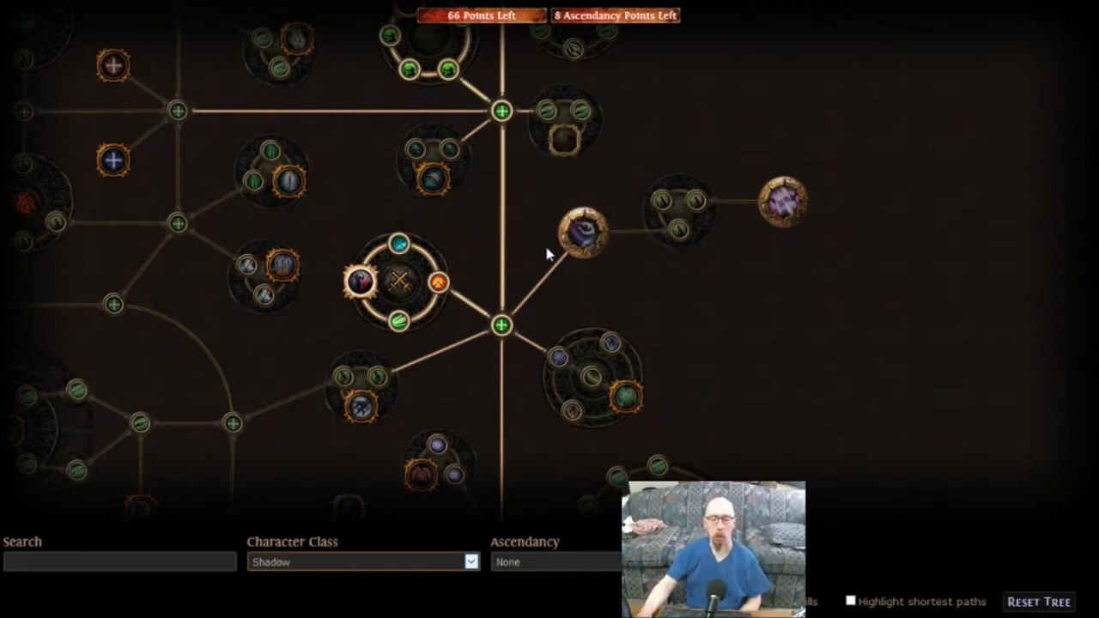
mouse_move(552, 365)
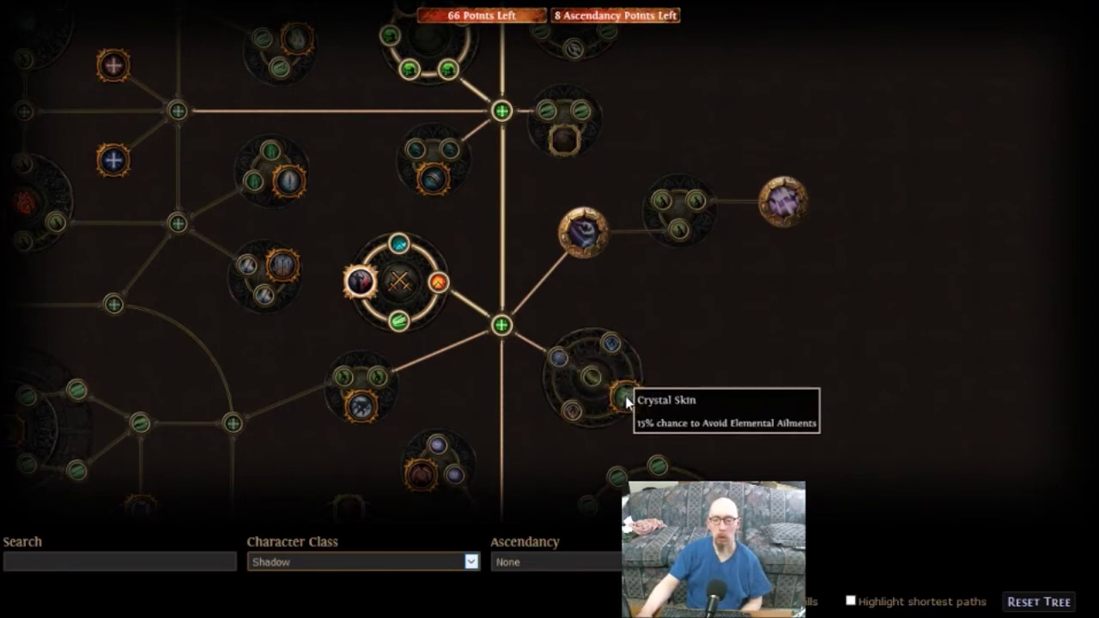
mouse_move(561, 412)
drag(530, 430, 540, 262)
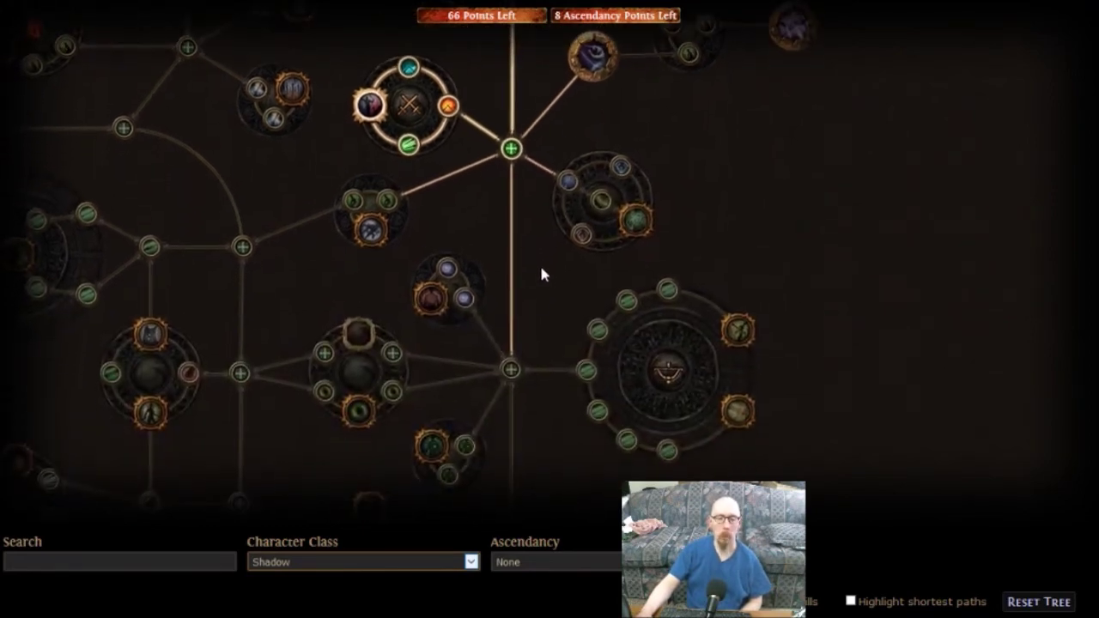
mouse_move(372, 243)
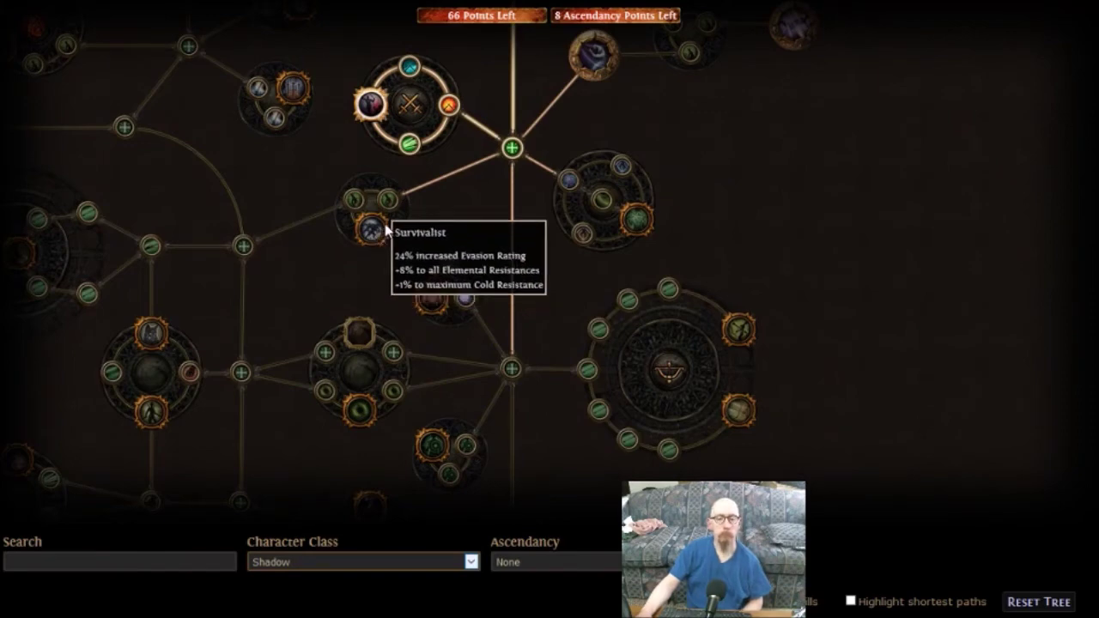
mouse_move(388, 198)
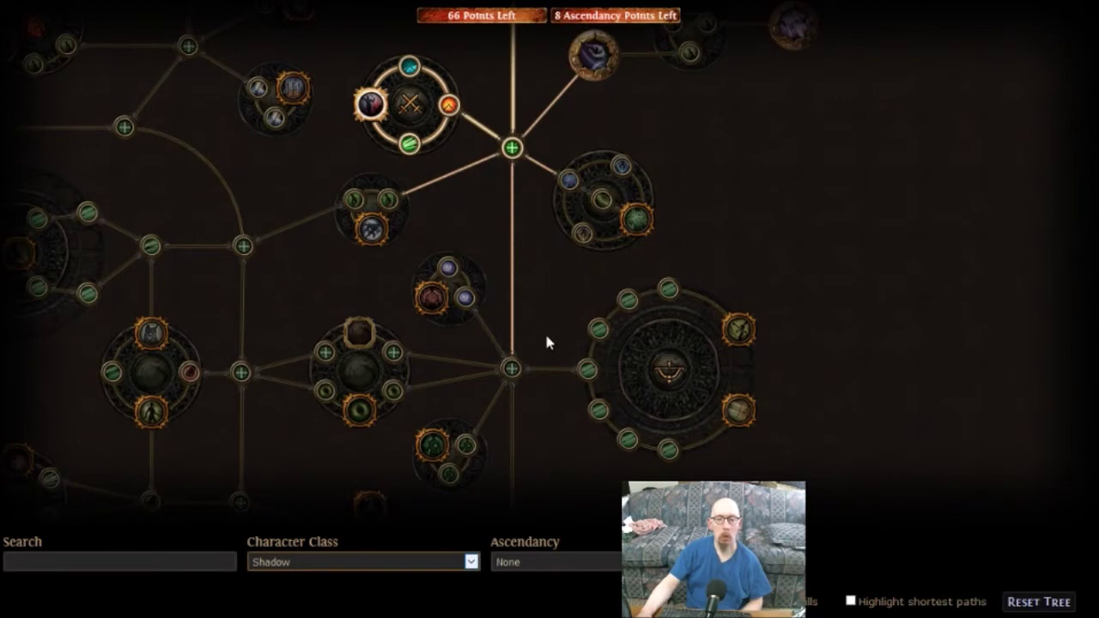
mouse_move(434, 305)
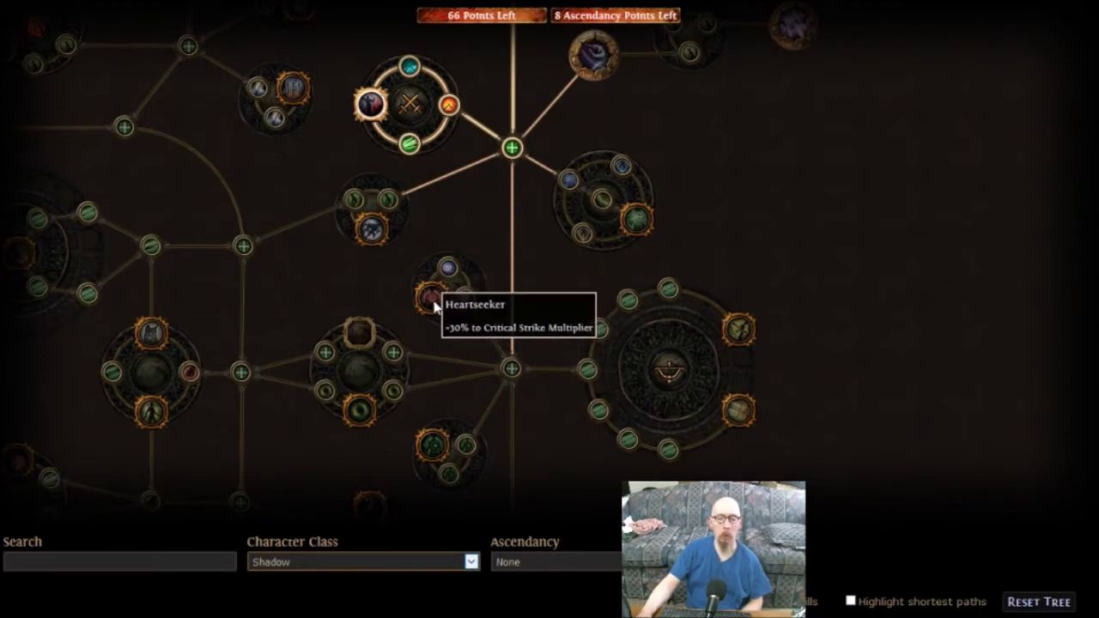
mouse_move(455, 276)
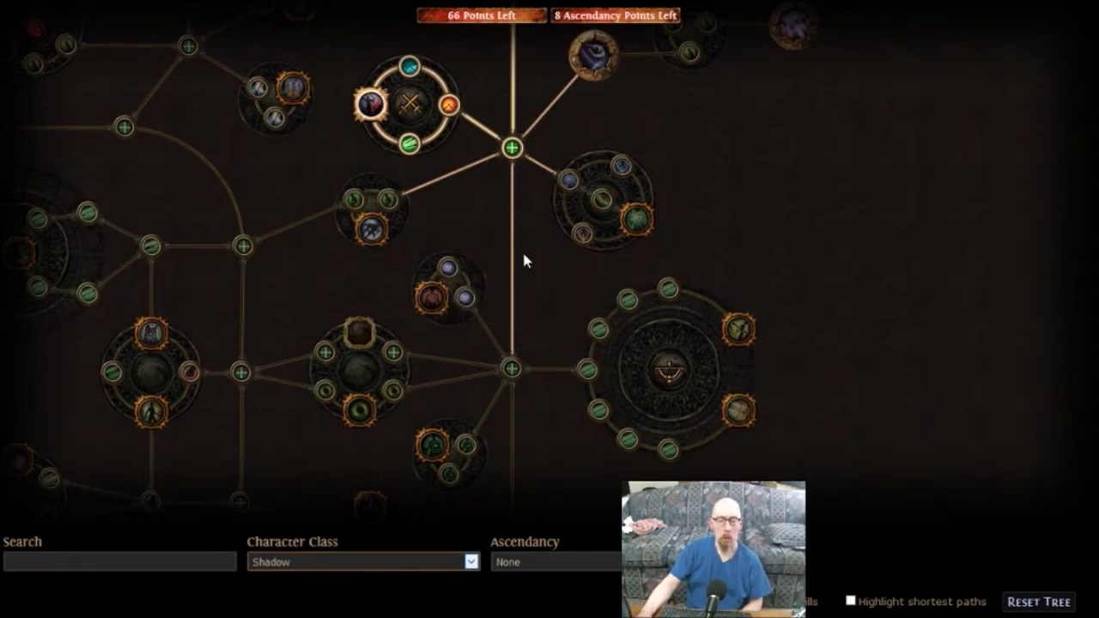
drag(492, 222, 735, 364)
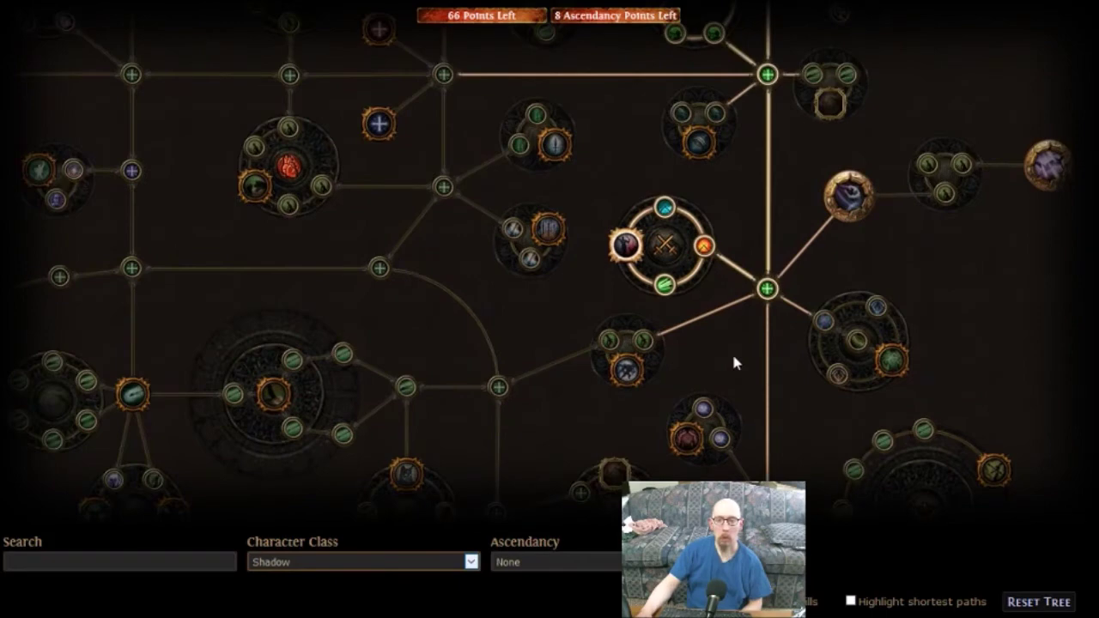
mouse_move(553, 234)
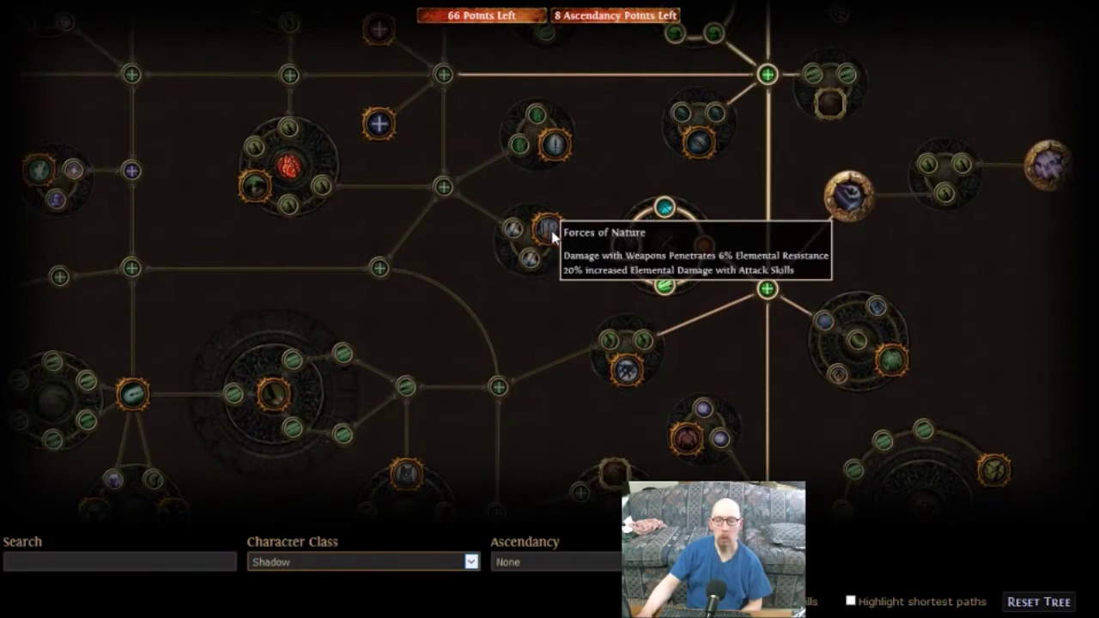
drag(462, 284, 574, 404)
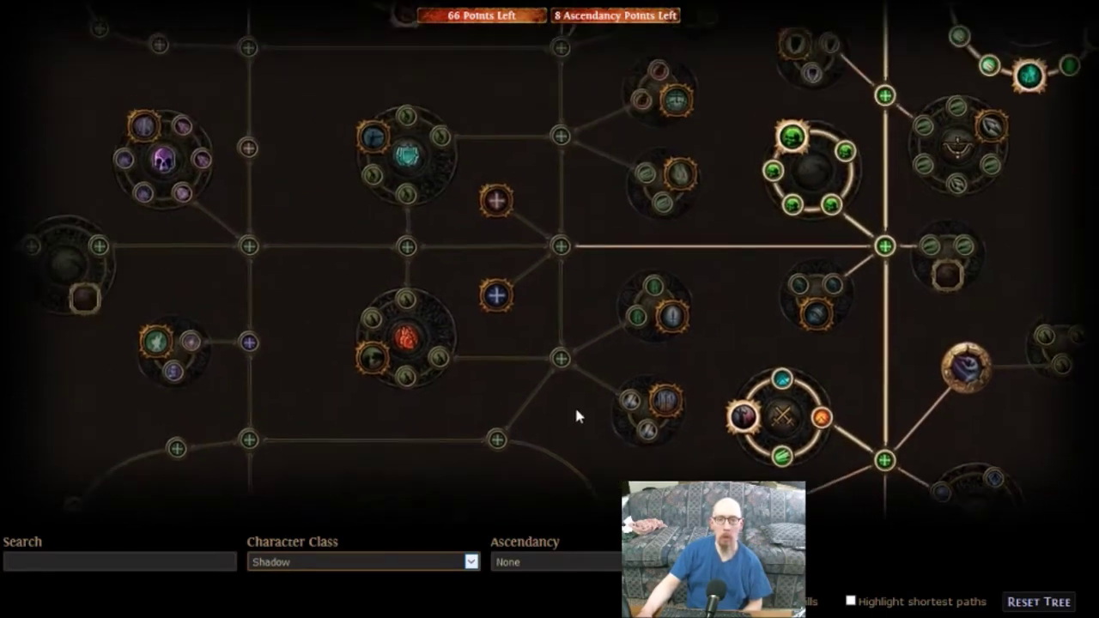
mouse_move(451, 341)
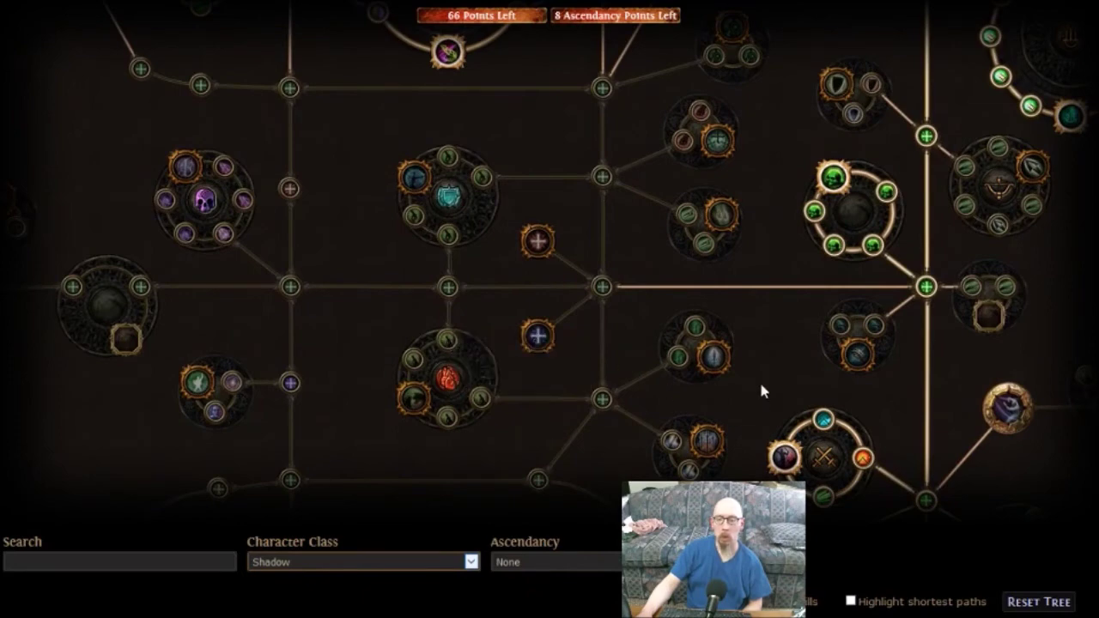
mouse_move(759, 379)
mouse_down()
mouse_move(703, 294)
mouse_move(684, 272)
mouse_move(670, 275)
mouse_move(759, 410)
mouse_up()
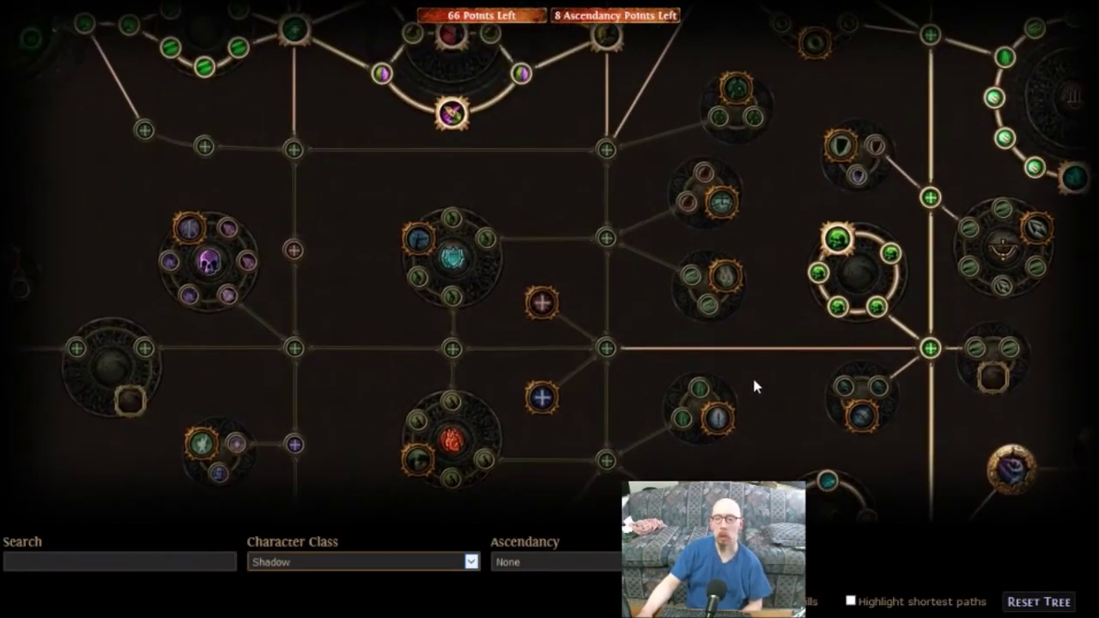
mouse_move(726, 286)
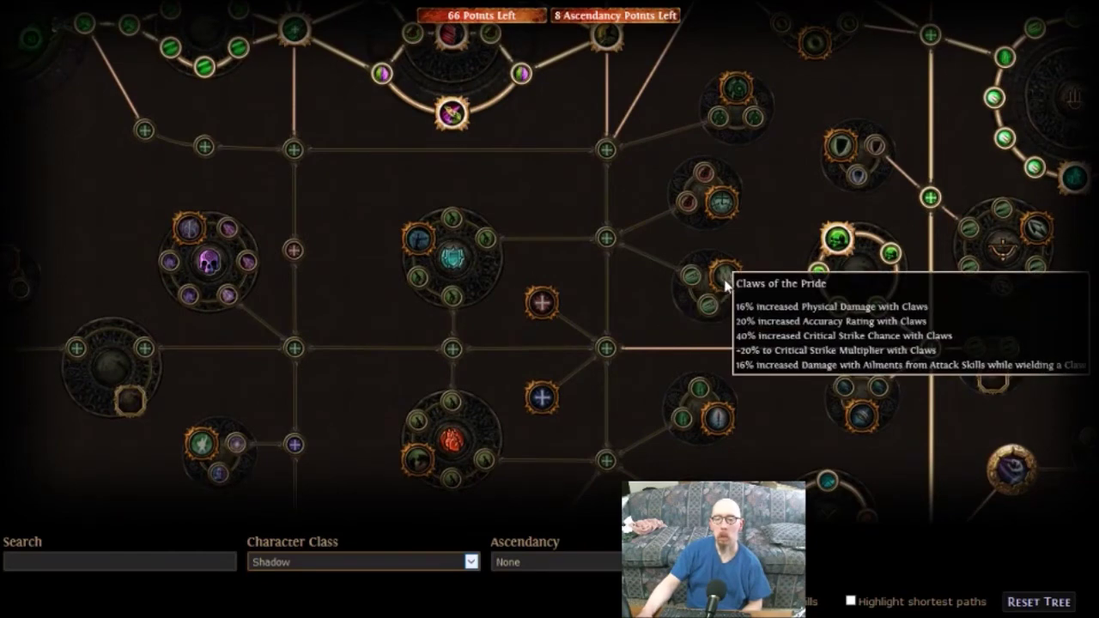
click(606, 357)
Step: Allocate the upper Dexterity node, the claw damage node and the Claws of the Pride notable
mouse_move(608, 249)
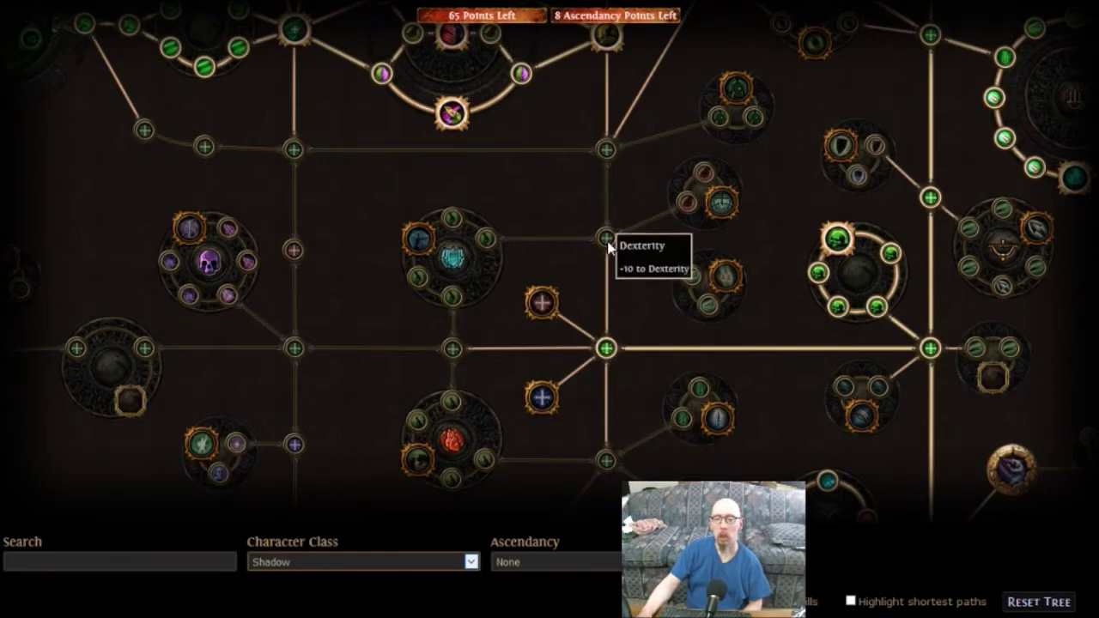
mouse_move(732, 211)
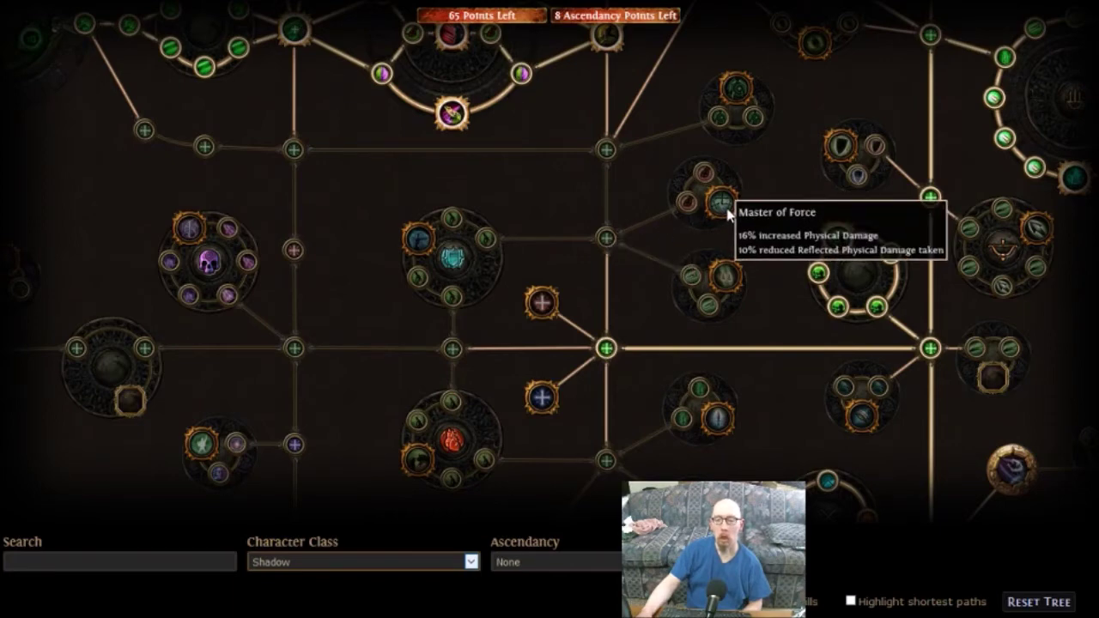
click(607, 238)
click(690, 277)
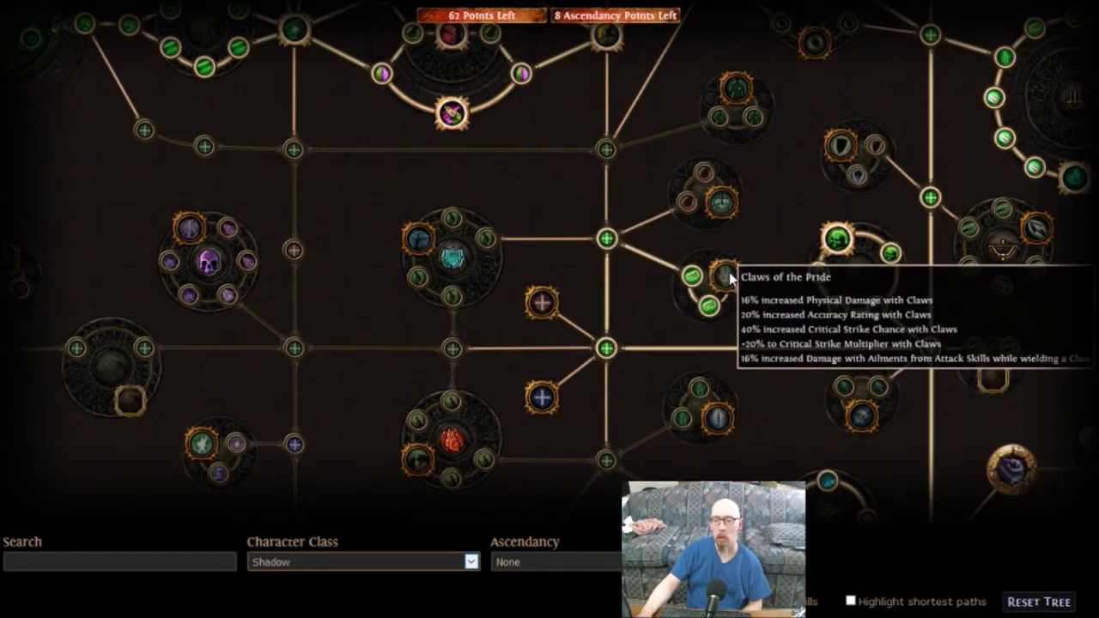
click(726, 276)
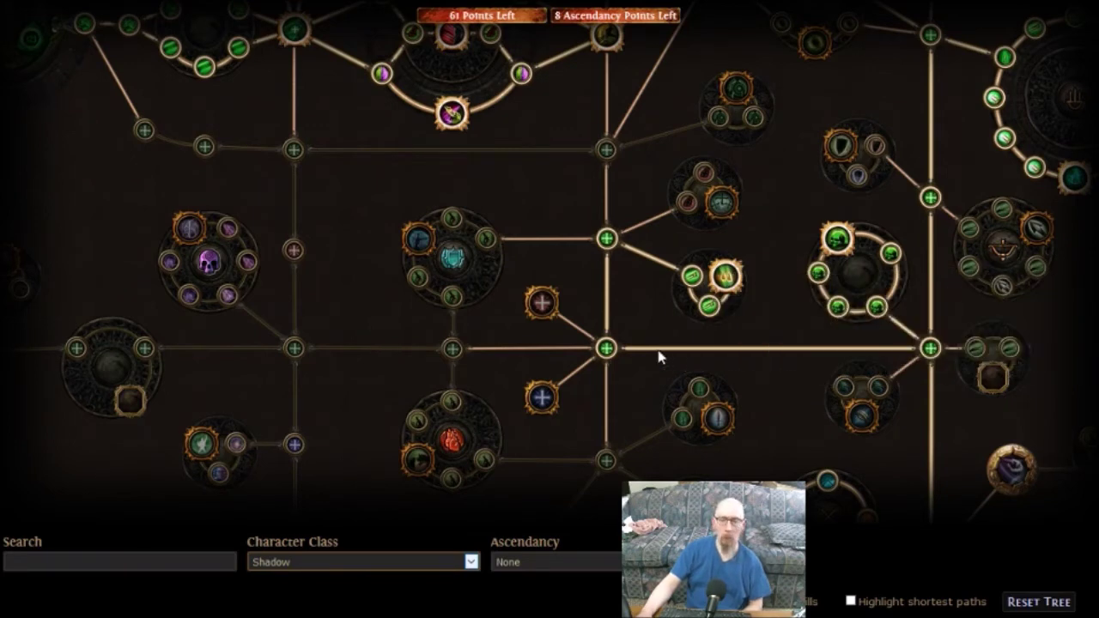
mouse_move(516, 356)
mouse_down()
mouse_move(621, 359)
mouse_move(650, 338)
mouse_up()
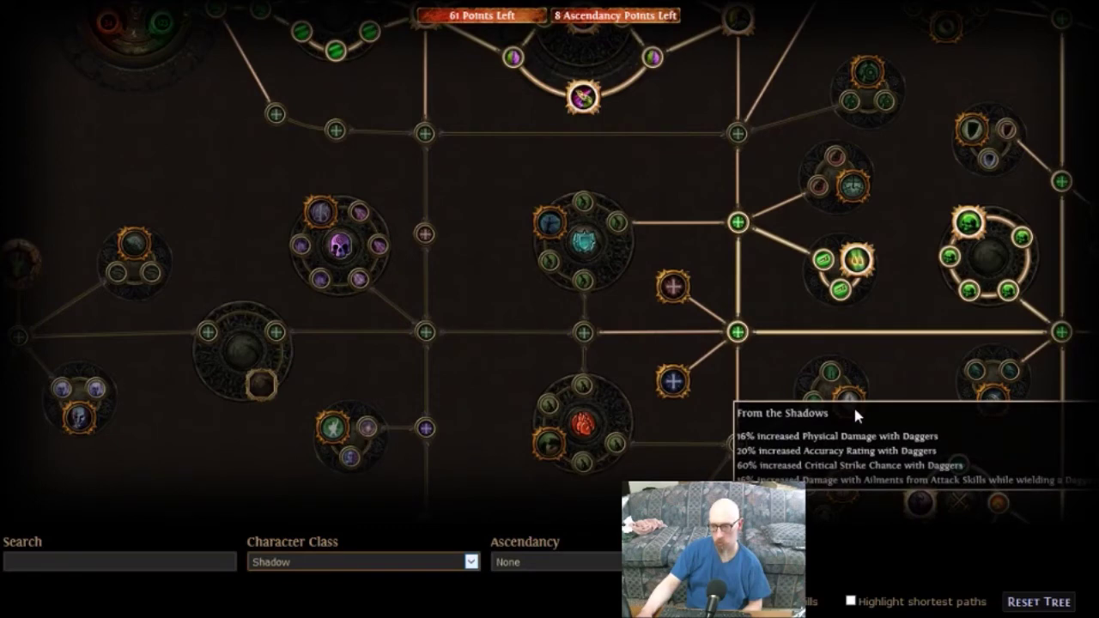
mouse_move(677, 389)
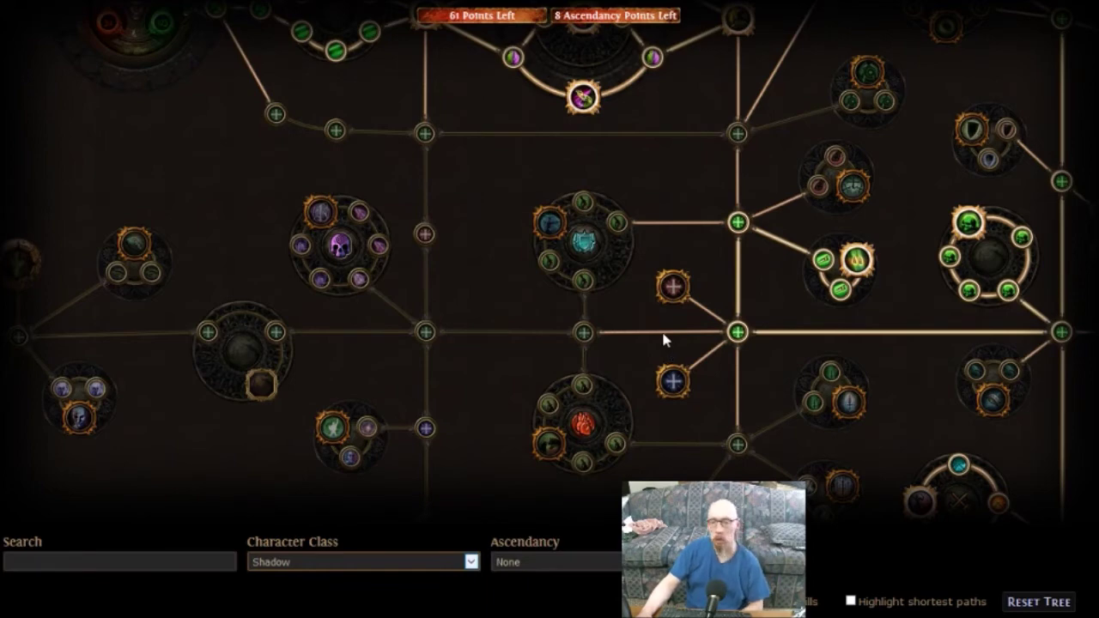
mouse_move(681, 298)
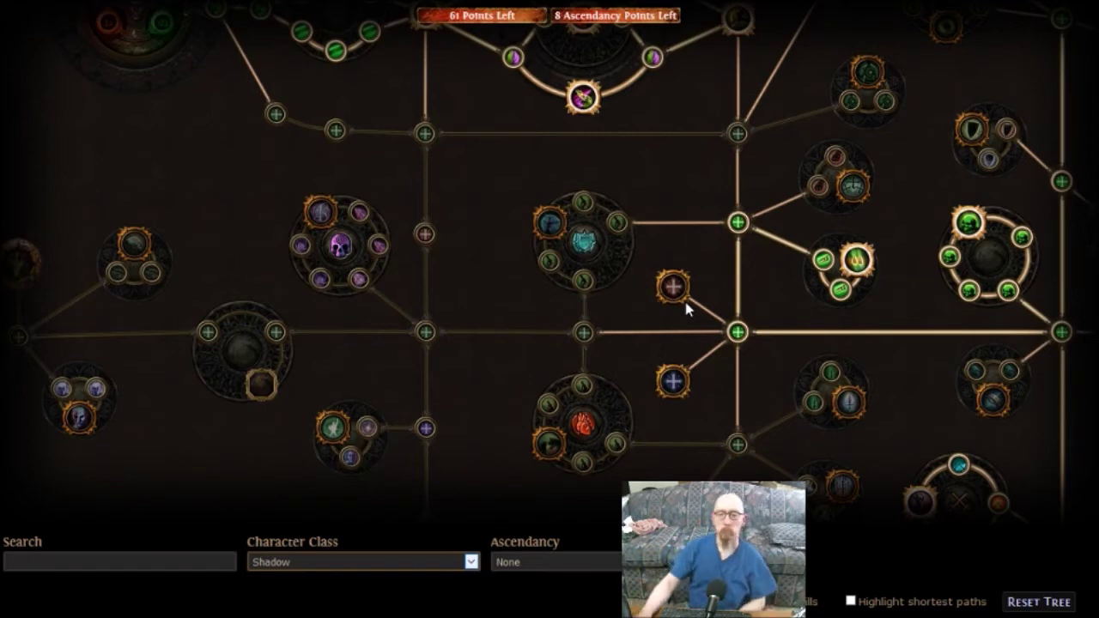
click(585, 338)
Step: Allocate the Void Barrier notable and its remaining Evasion and Energy Shield nodes
mouse_move(581, 293)
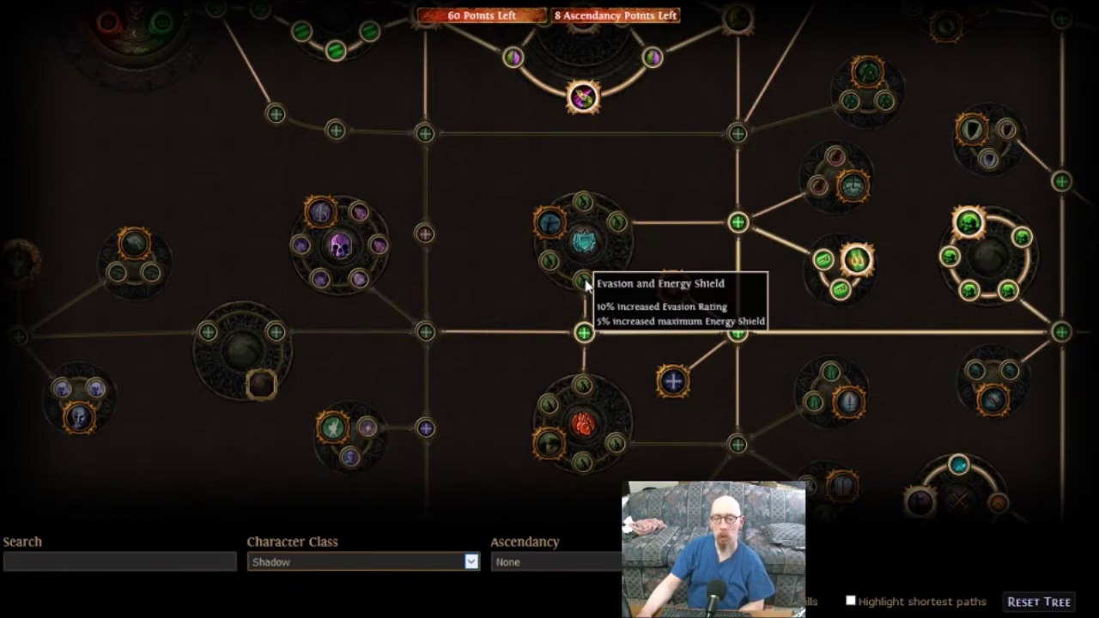
click(549, 226)
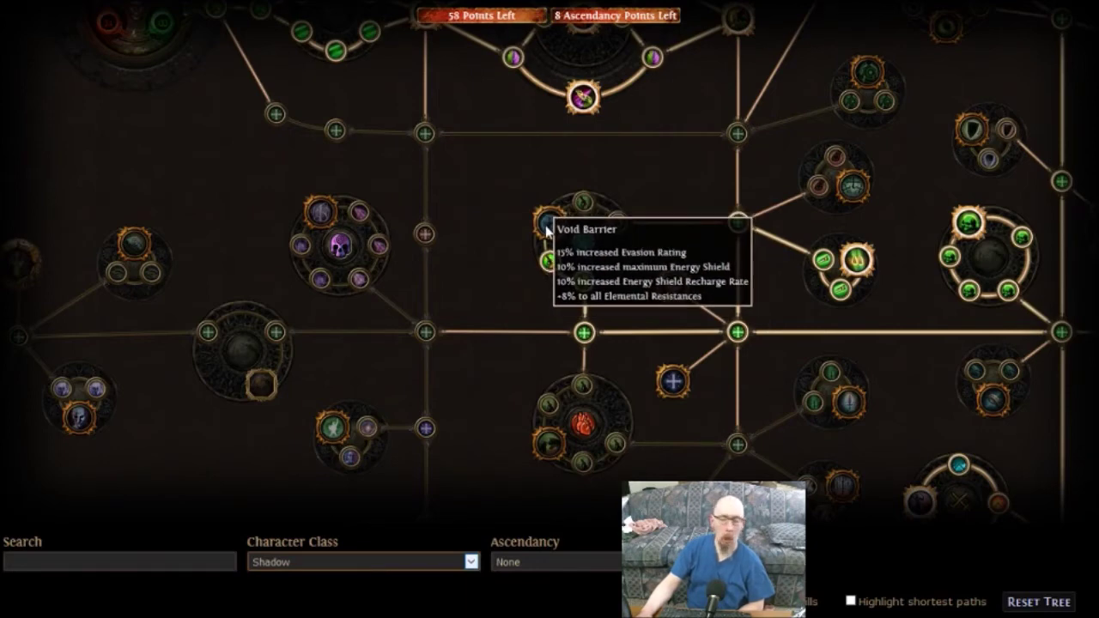
click(589, 211)
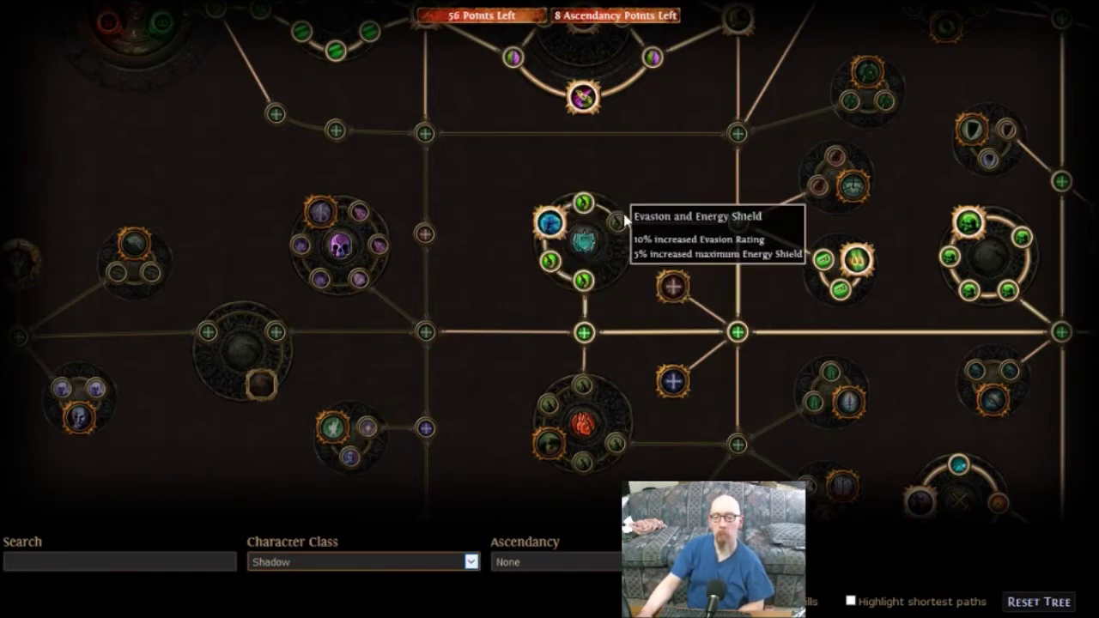
click(615, 222)
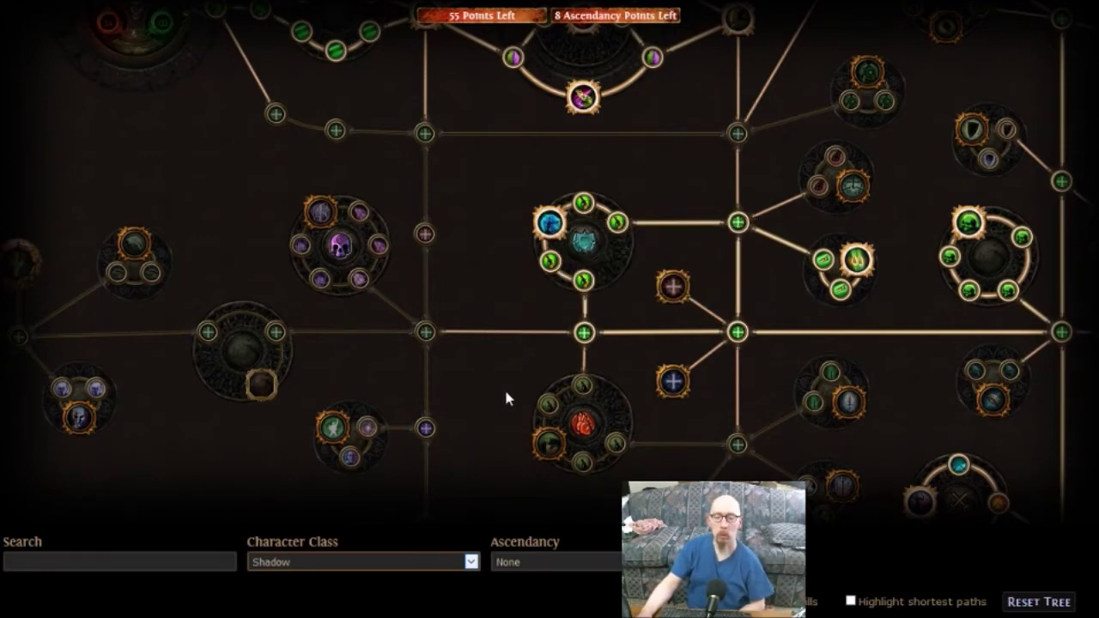
drag(505, 397, 483, 239)
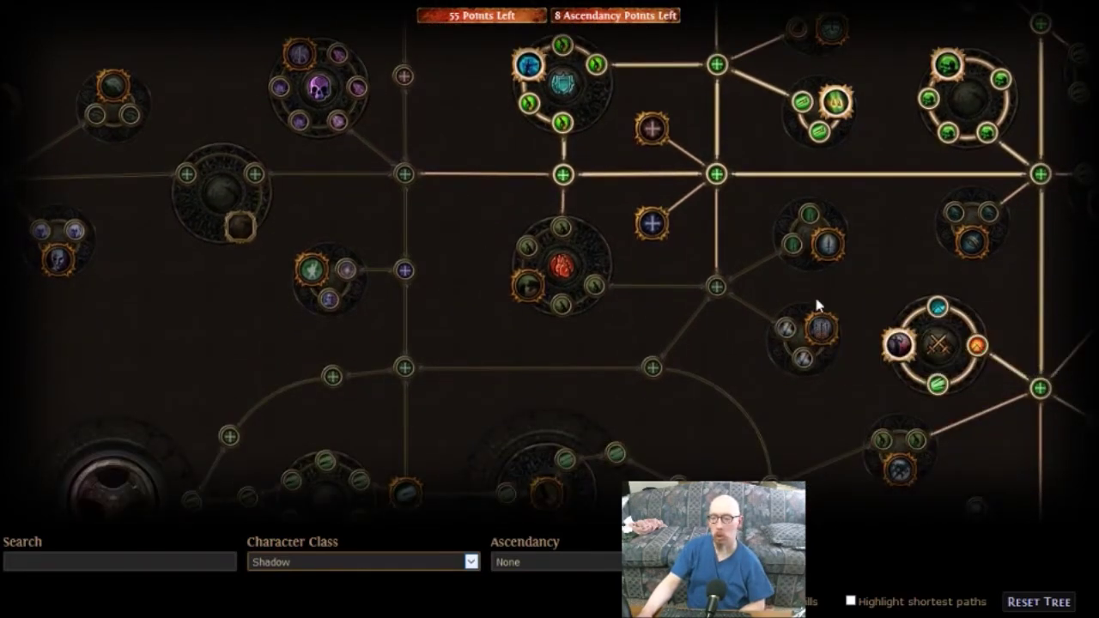
drag(818, 305, 727, 281)
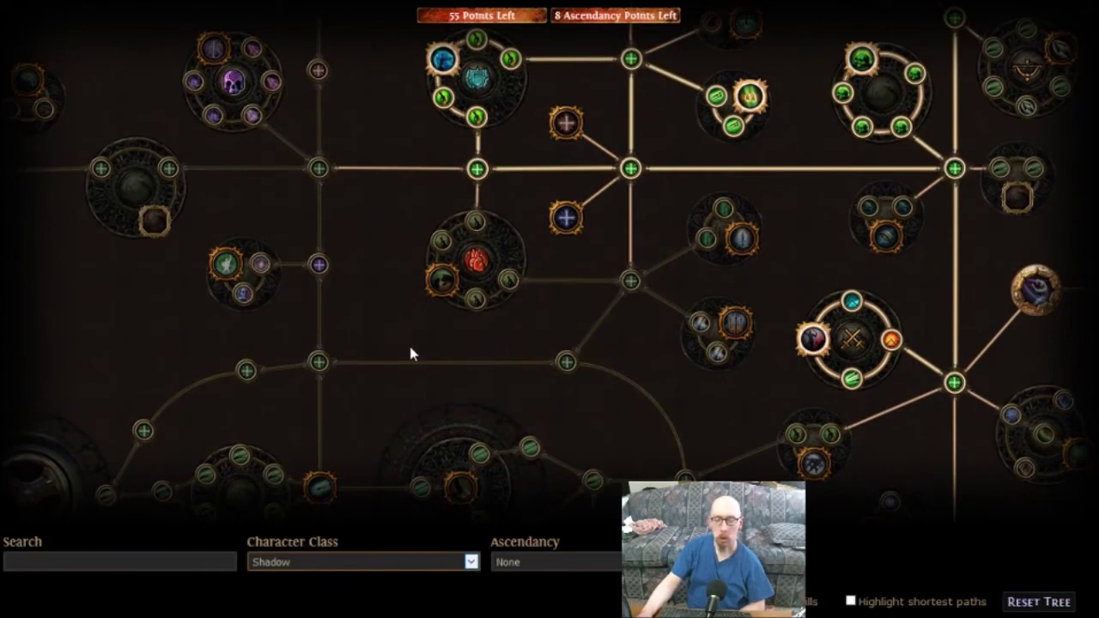
drag(410, 349, 407, 189)
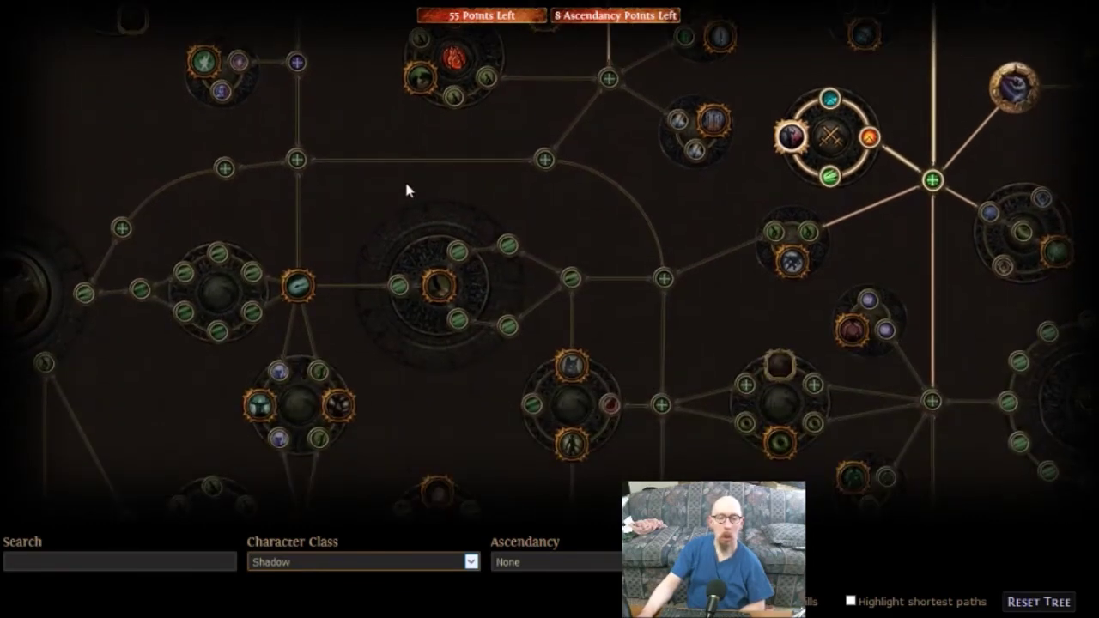
mouse_move(570, 281)
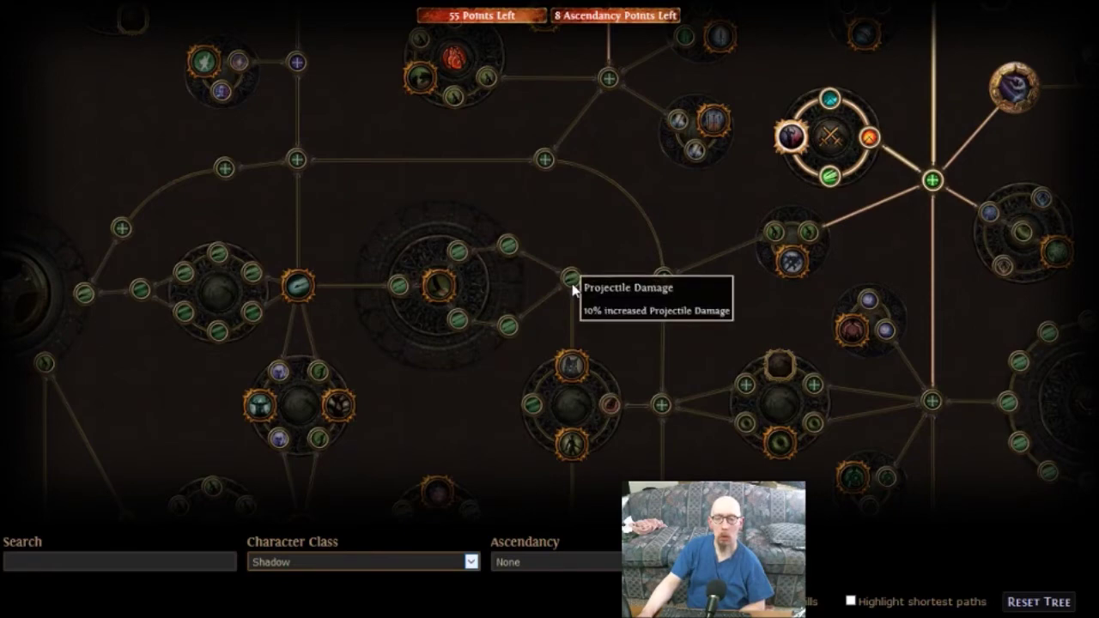
drag(734, 311, 444, 194)
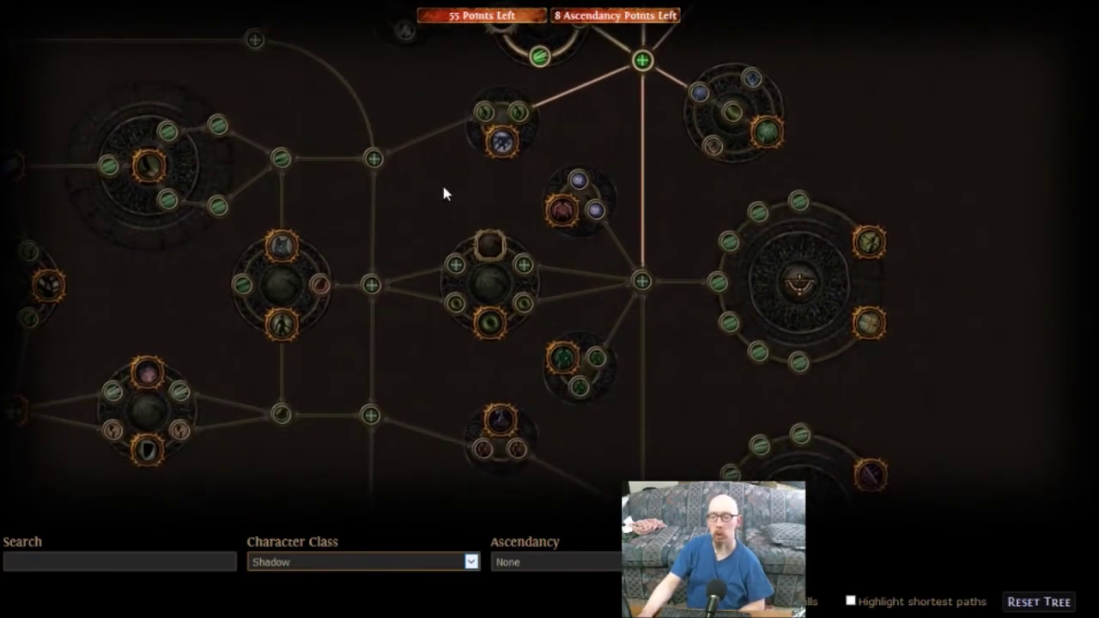
mouse_move(723, 295)
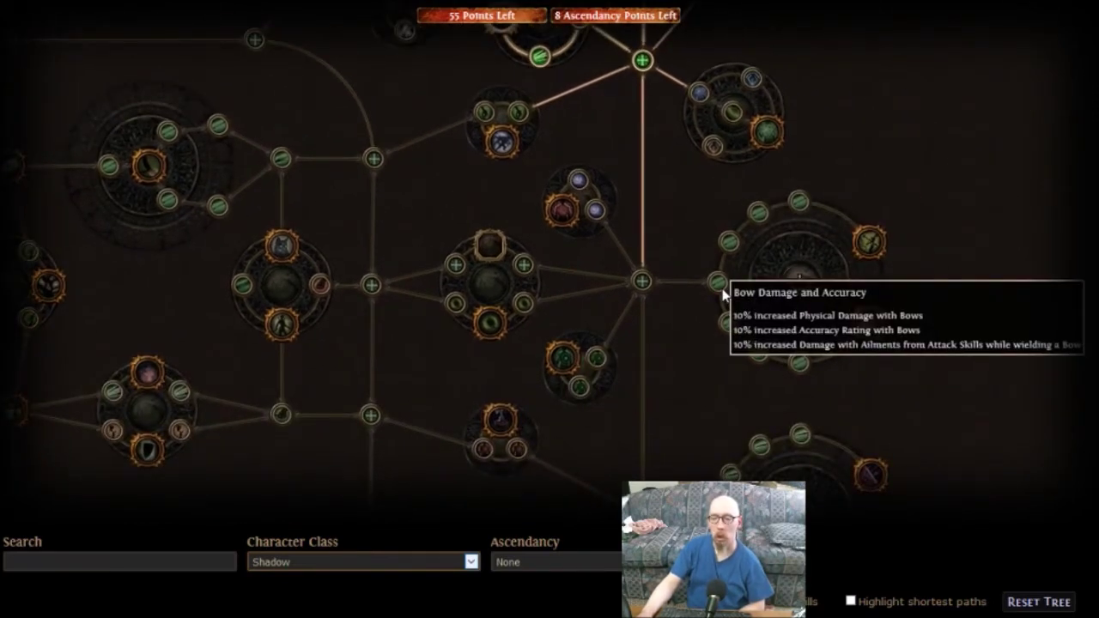
mouse_move(575, 217)
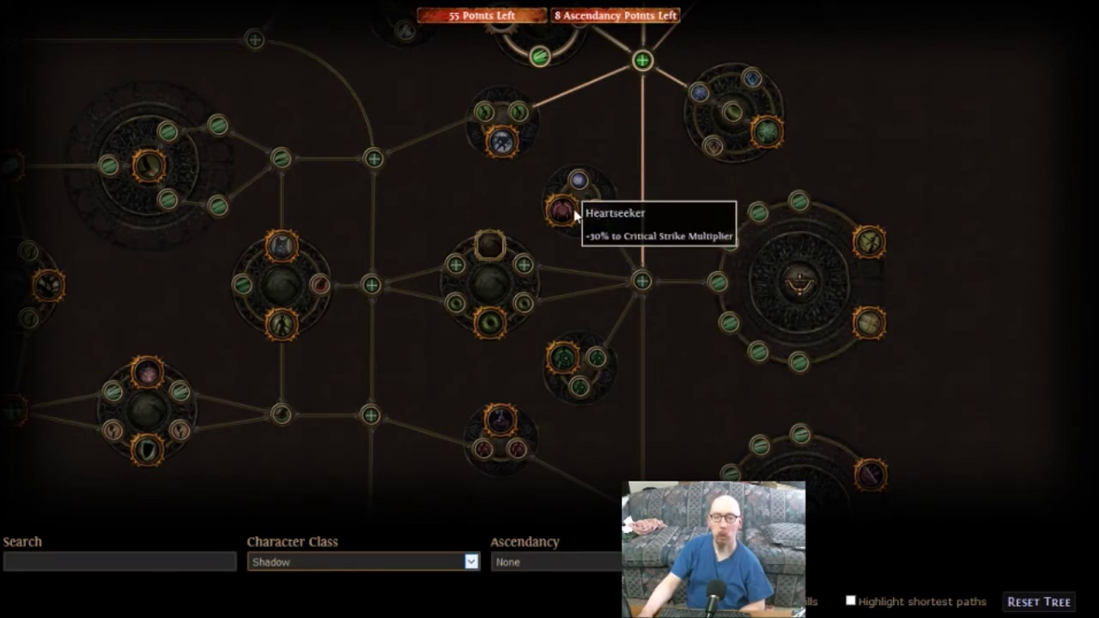
mouse_move(563, 359)
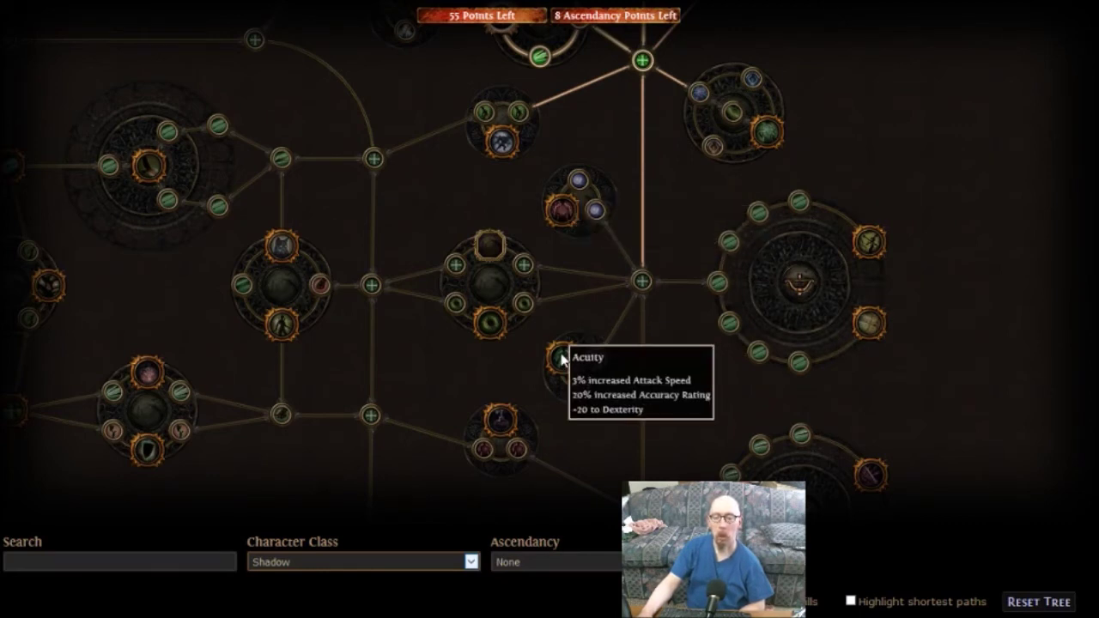
drag(702, 429, 681, 241)
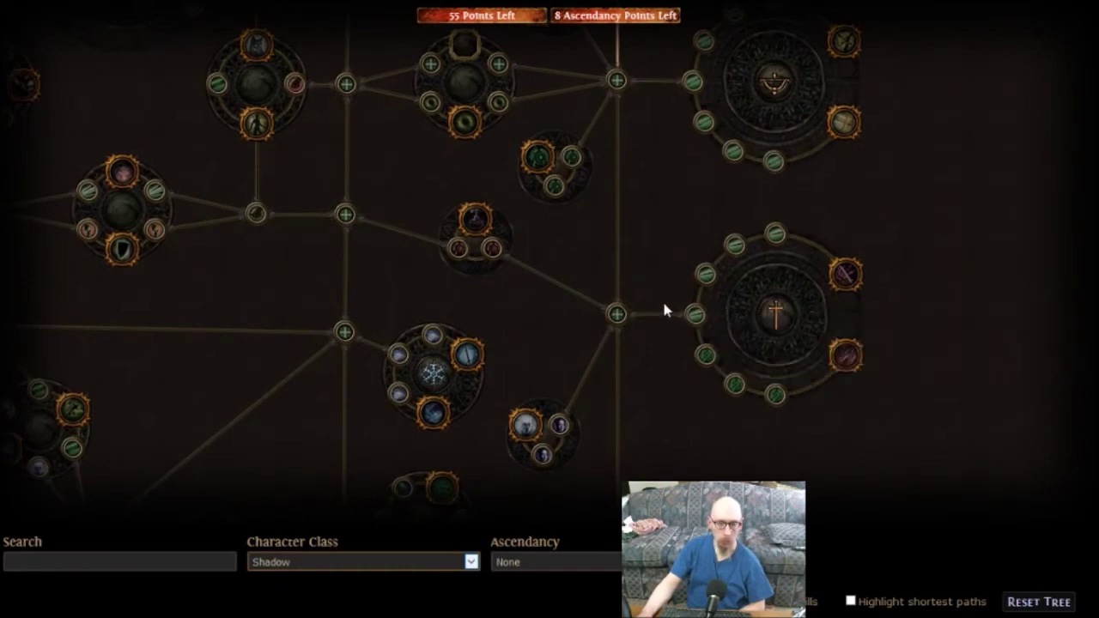
mouse_move(538, 425)
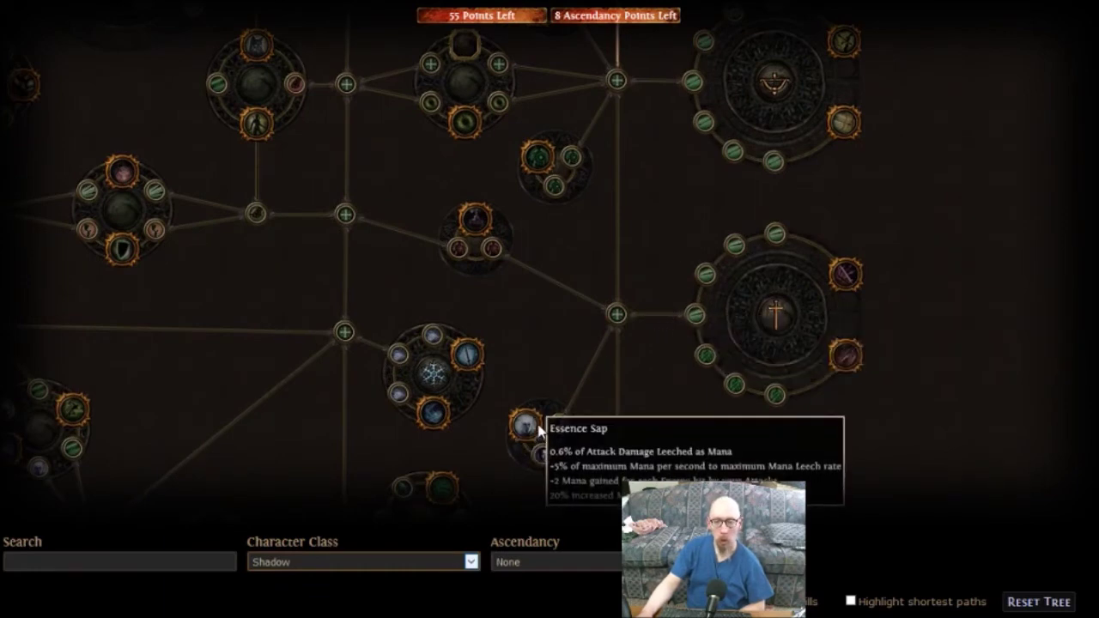
drag(633, 414, 539, 329)
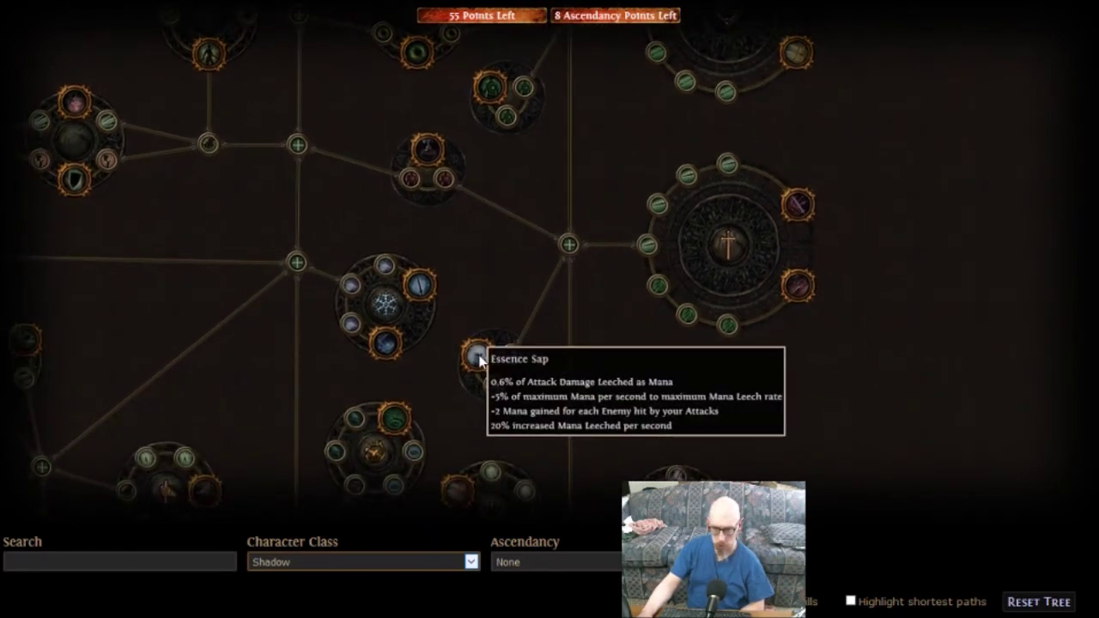
mouse_move(437, 153)
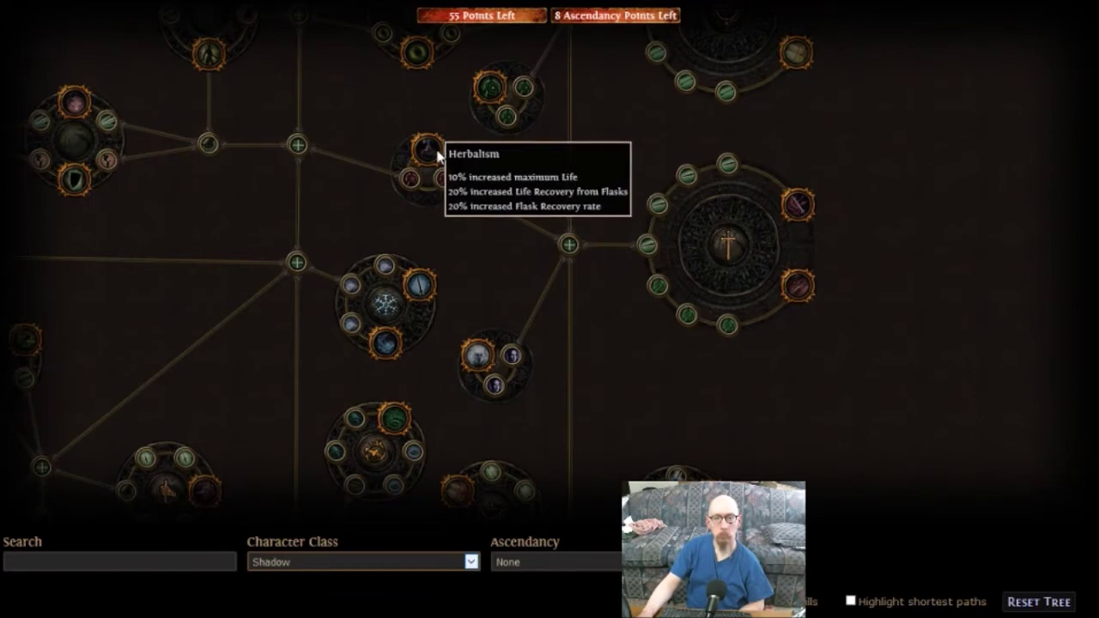
drag(361, 88, 573, 338)
drag(468, 171, 654, 352)
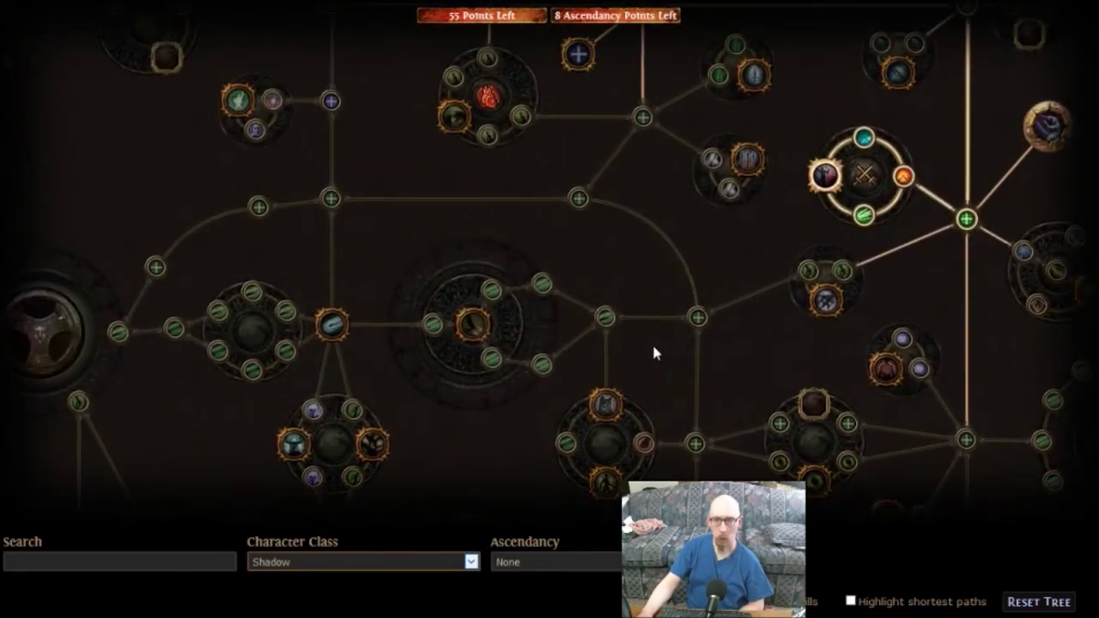
mouse_move(399, 243)
mouse_down()
mouse_move(385, 296)
mouse_move(388, 397)
mouse_up()
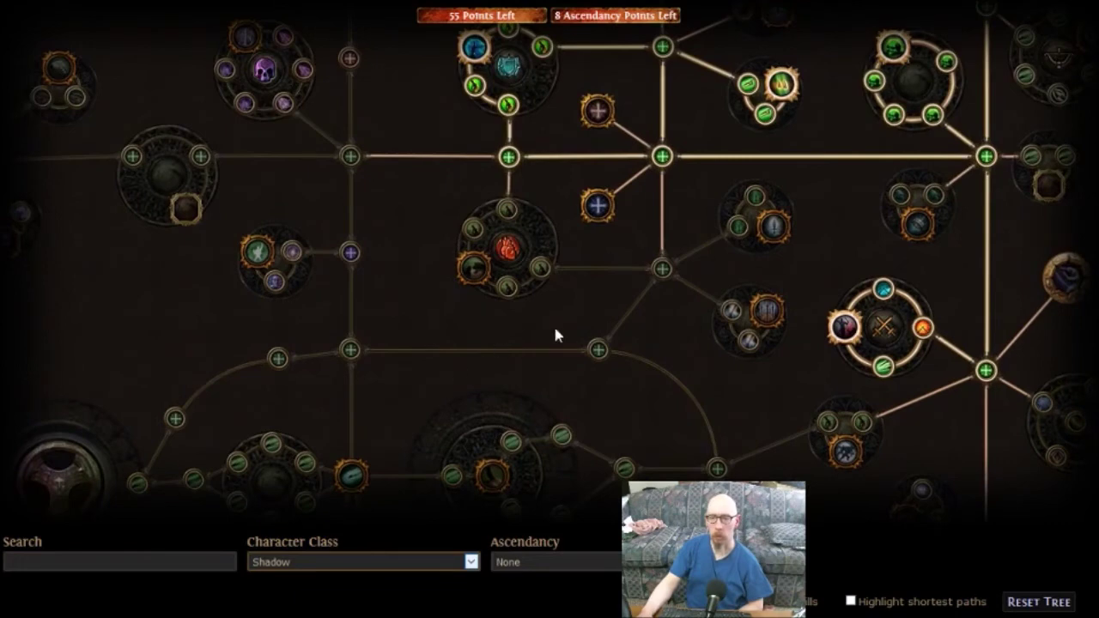
drag(584, 250, 599, 469)
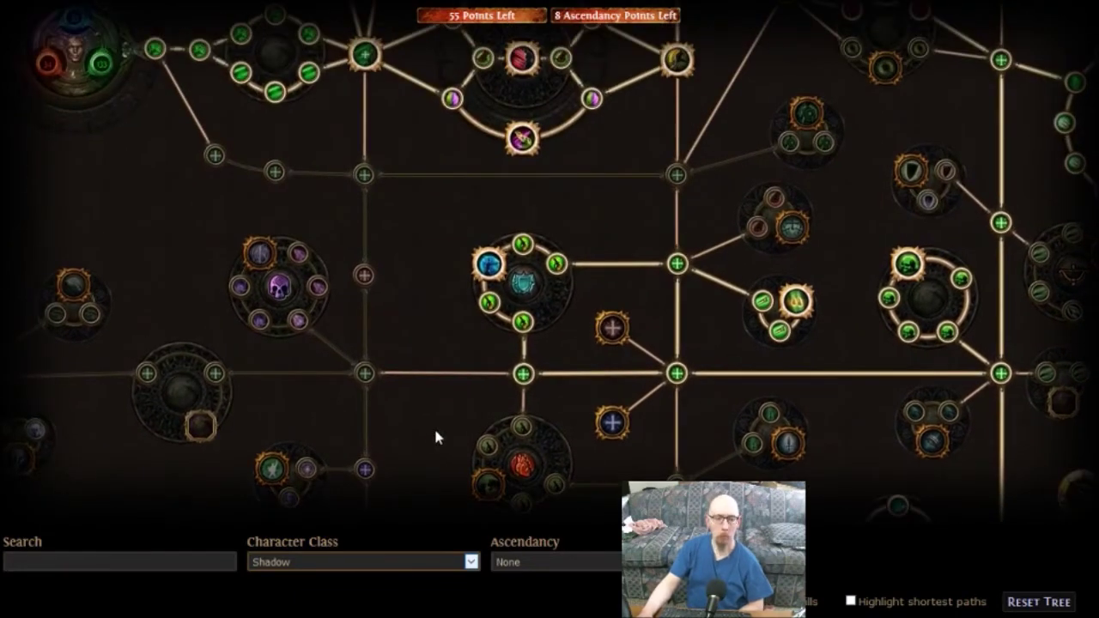
drag(430, 442, 554, 447)
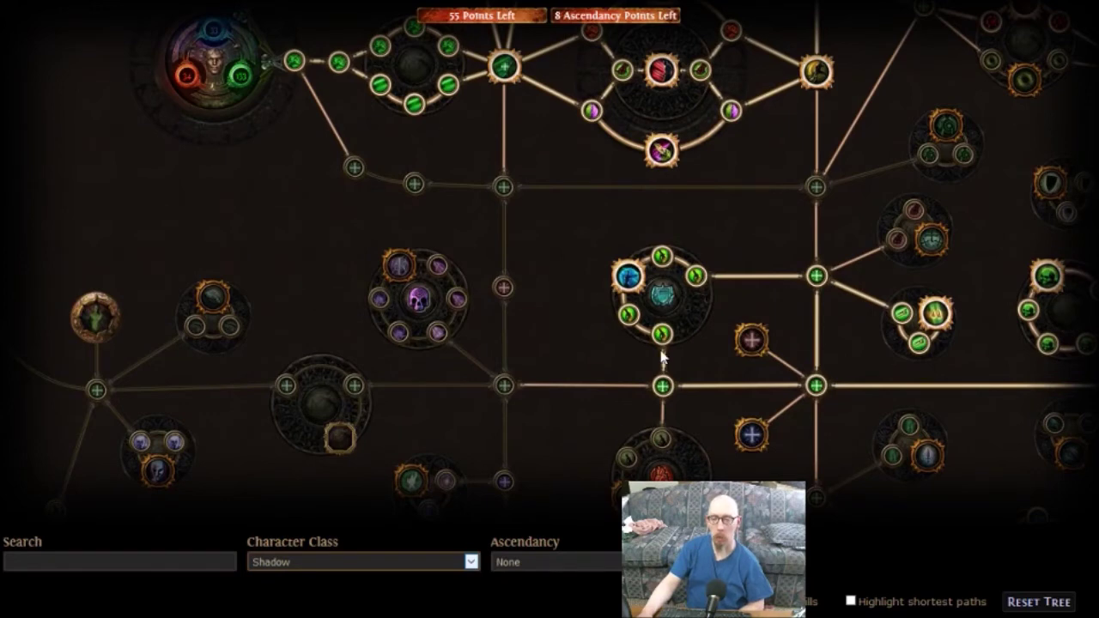
click(502, 387)
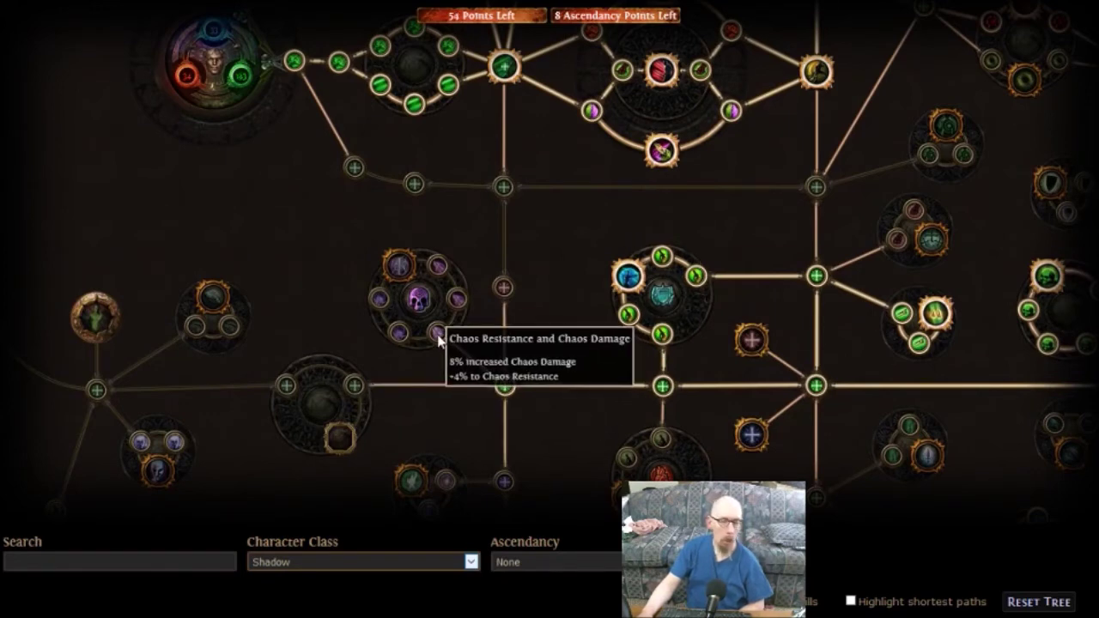
Step: Allocate the chaos damage wheel's small nodes and the Method to the Madness notable
click(402, 335)
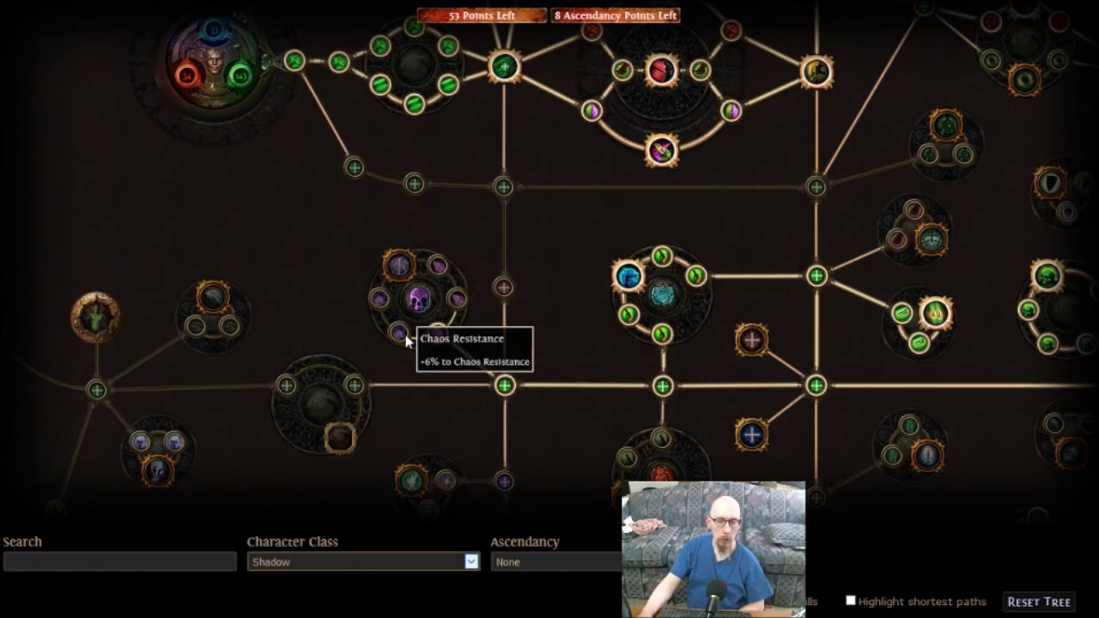
click(376, 302)
click(429, 269)
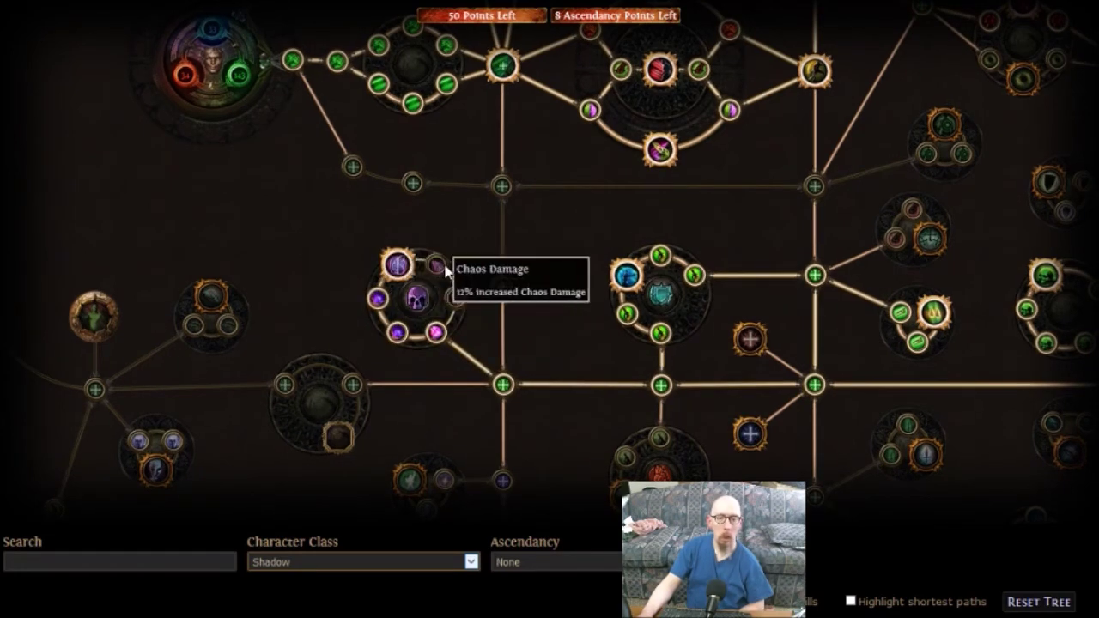
click(436, 267)
click(459, 301)
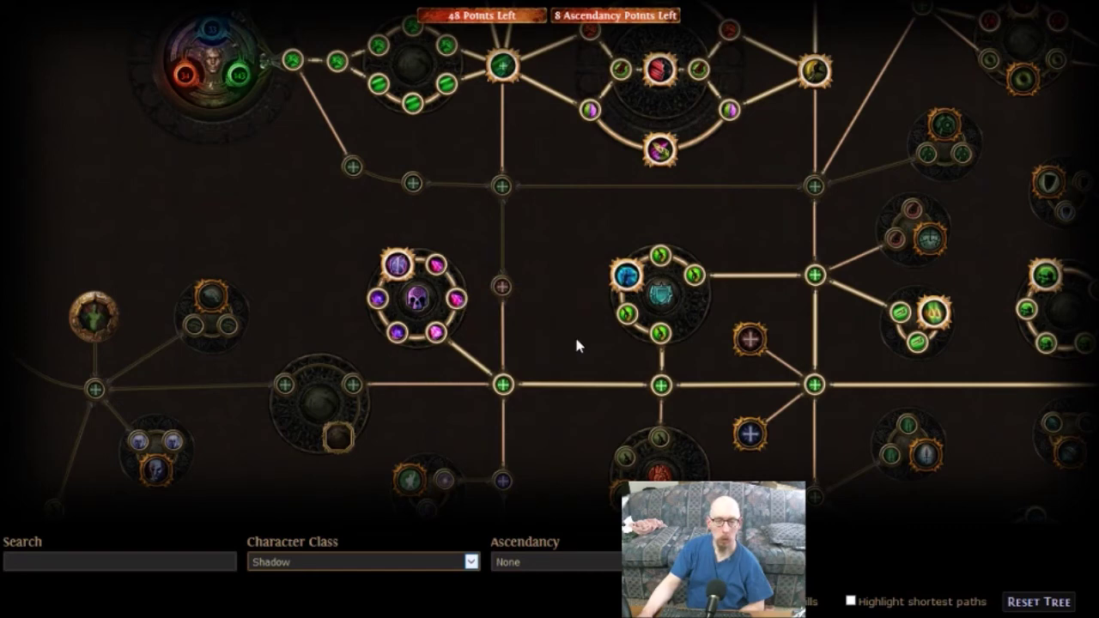
drag(415, 440, 716, 413)
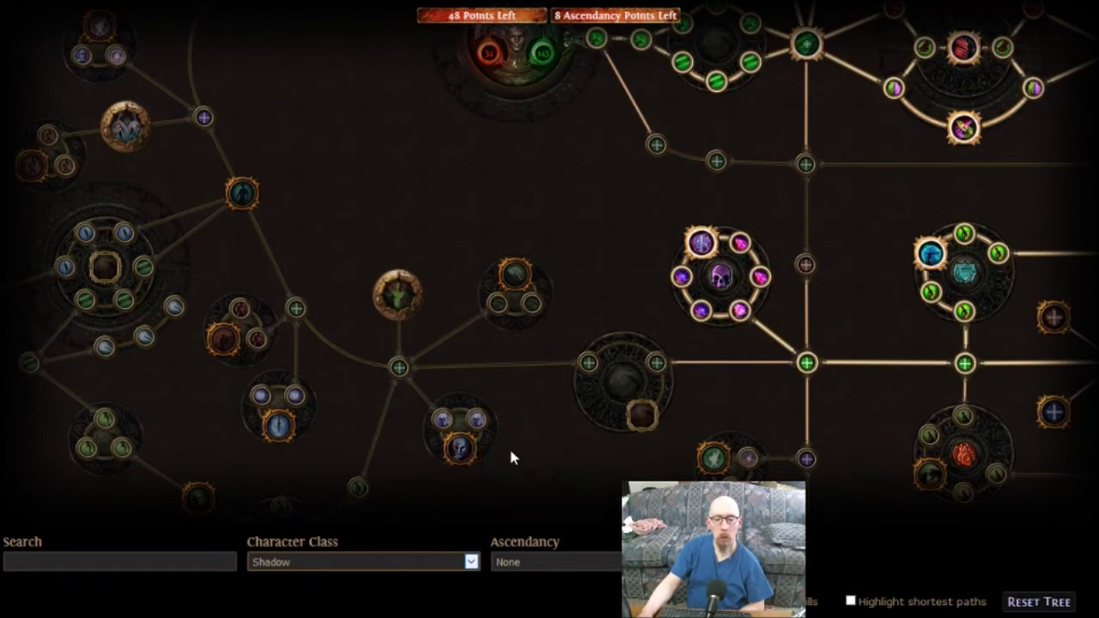
drag(508, 446, 472, 326)
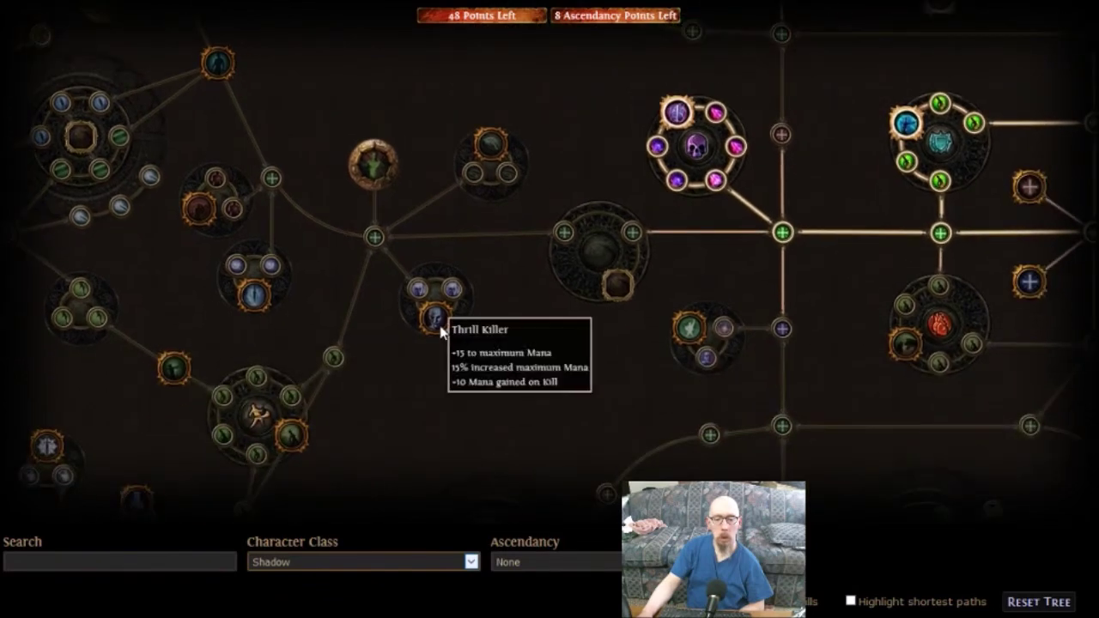
Step: Allocate the Dexterity and Mana nodes leading to Thrill Killer, plus Thrill Killer itself
click(633, 233)
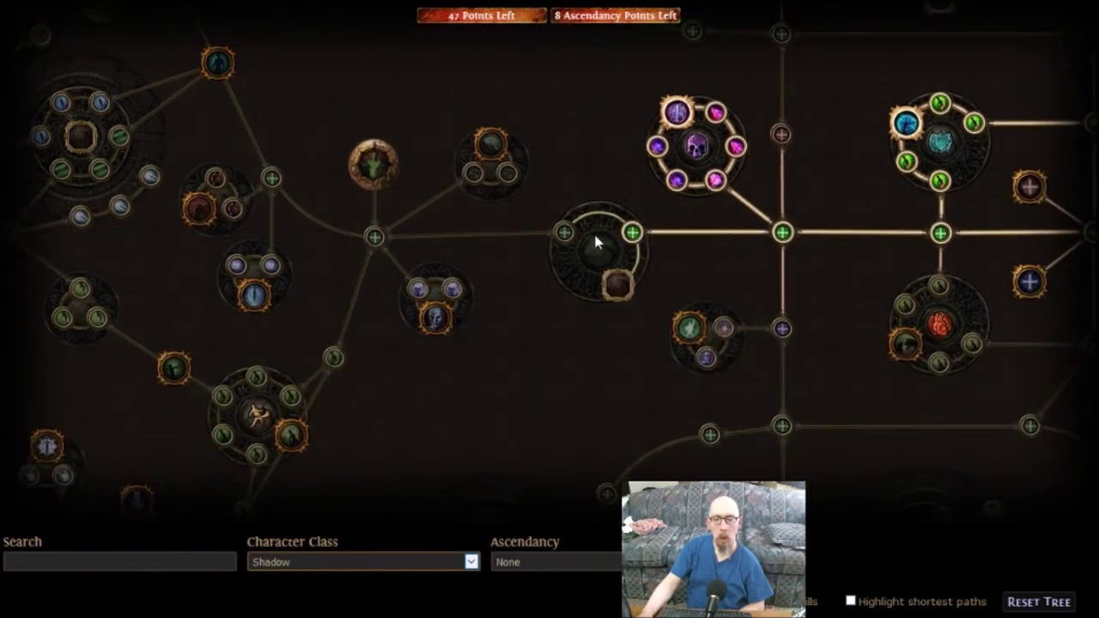
click(564, 233)
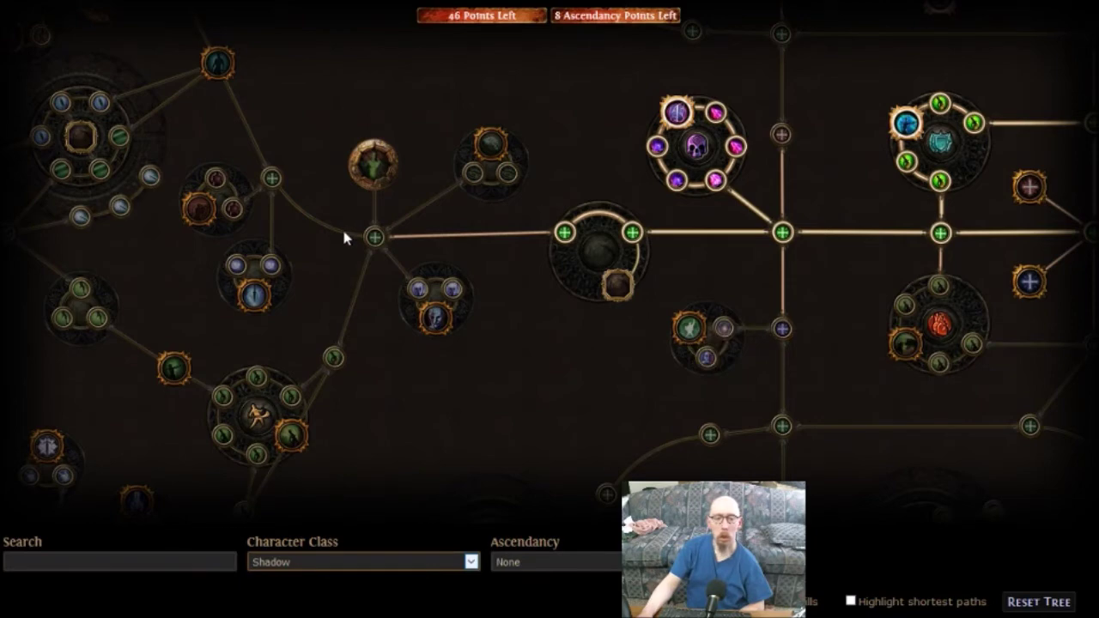
click(373, 237)
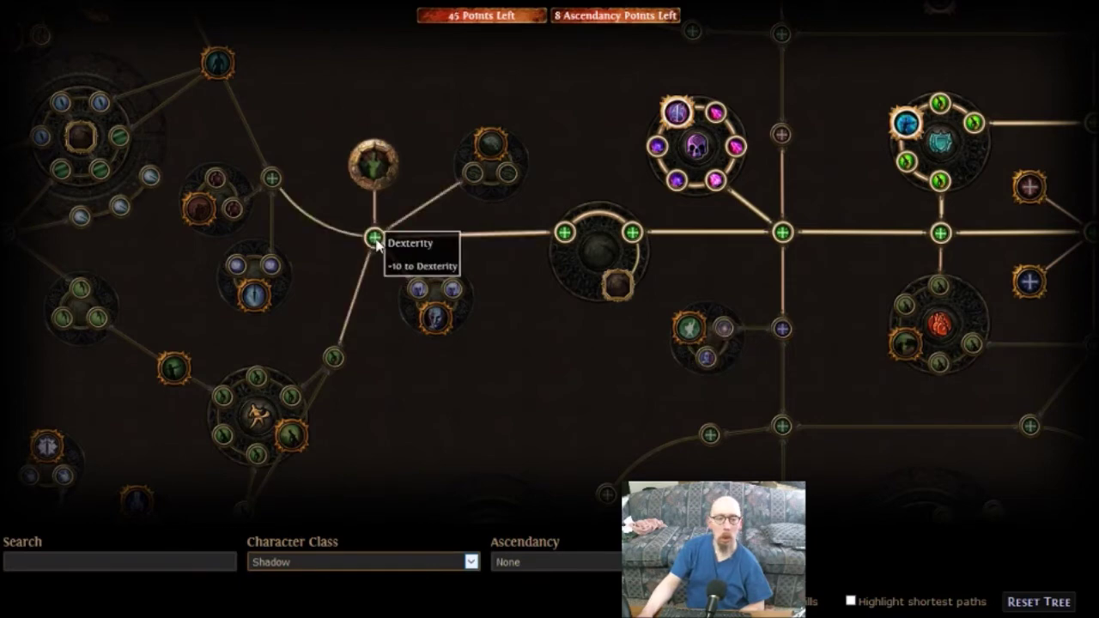
click(421, 296)
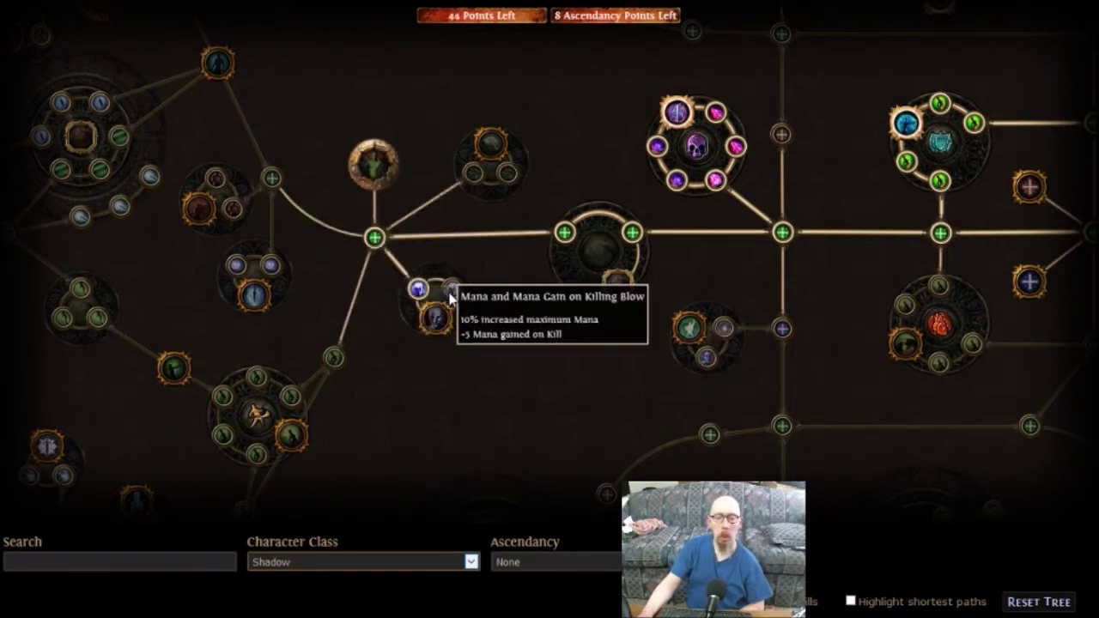
click(450, 296)
click(432, 316)
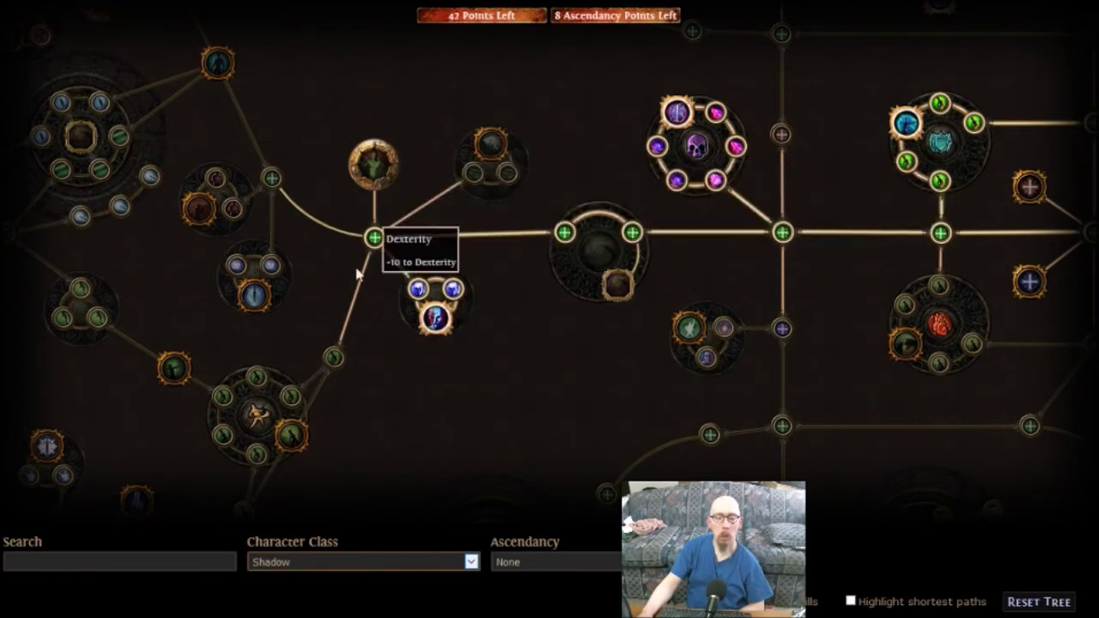
Step: Allocate the Dexterity node, Life on Kill nodes and Hired Killer, leaving 38 points
mouse_move(322, 324)
mouse_down()
mouse_move(388, 312)
mouse_move(483, 319)
mouse_up()
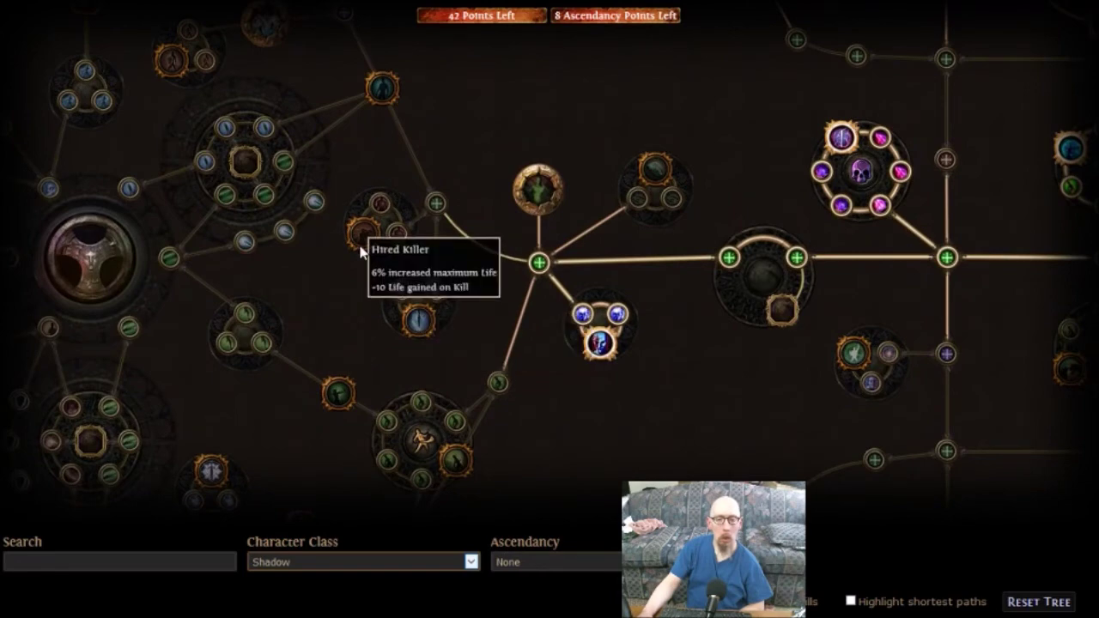
click(435, 205)
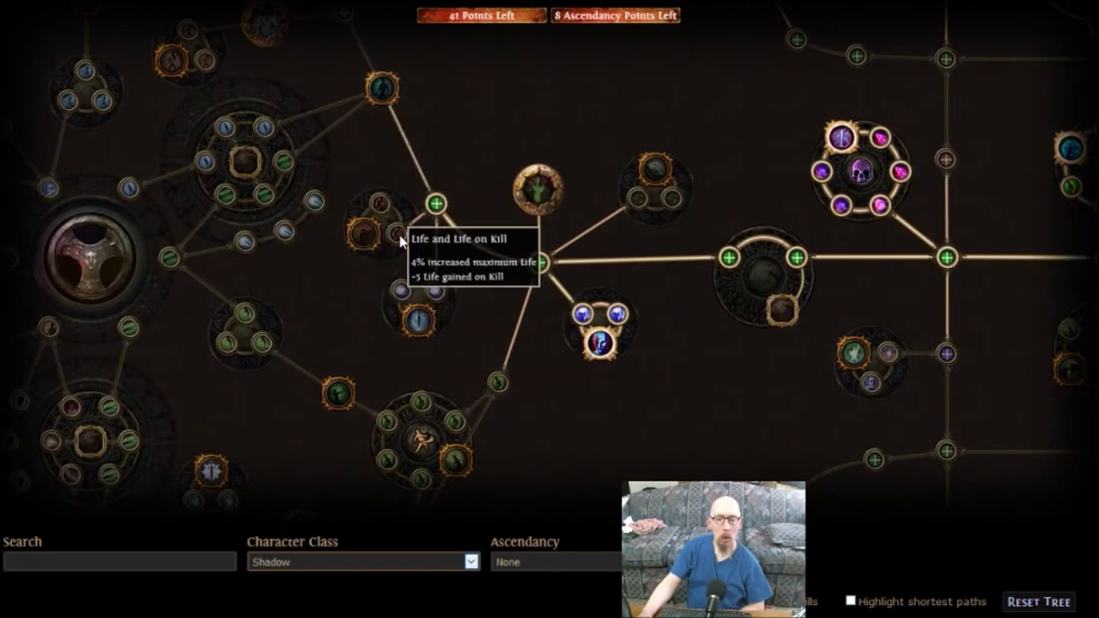
click(398, 239)
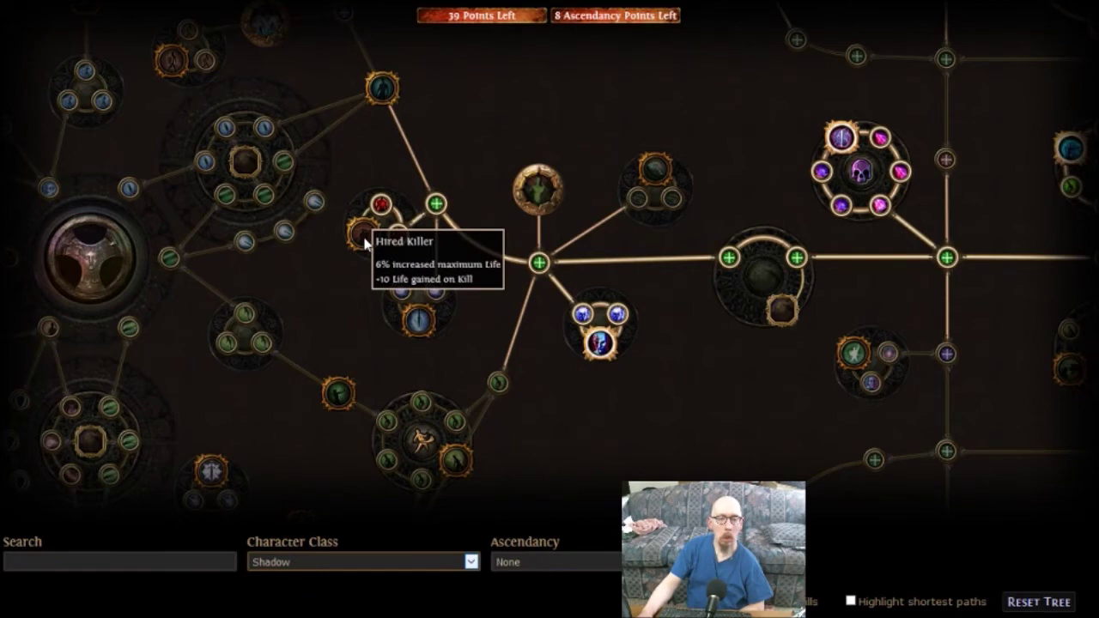
click(364, 244)
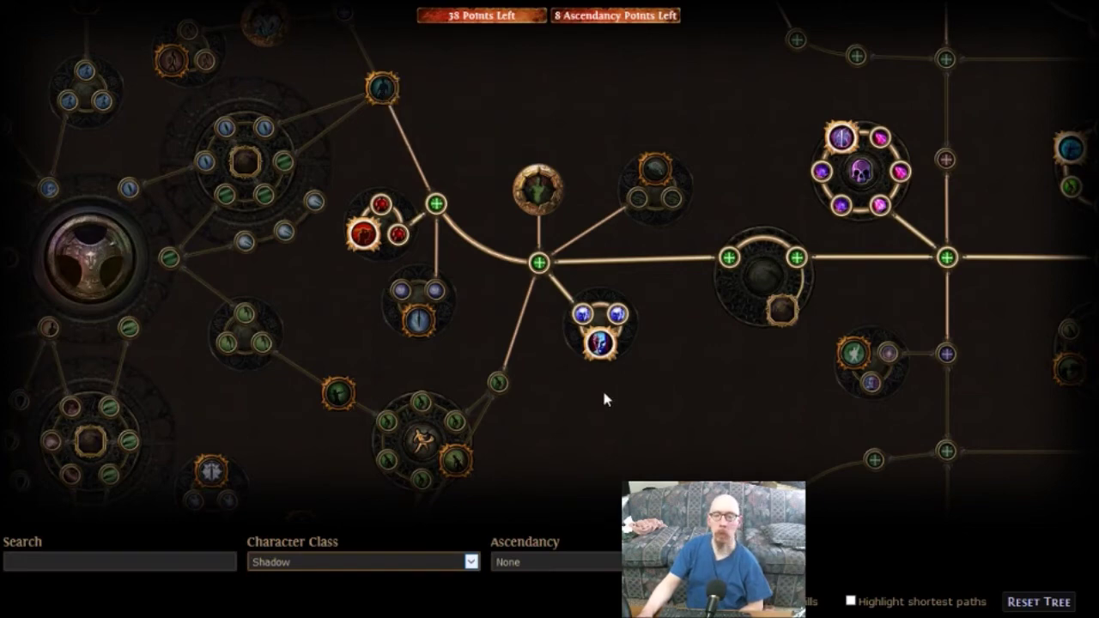
drag(743, 126, 571, 402)
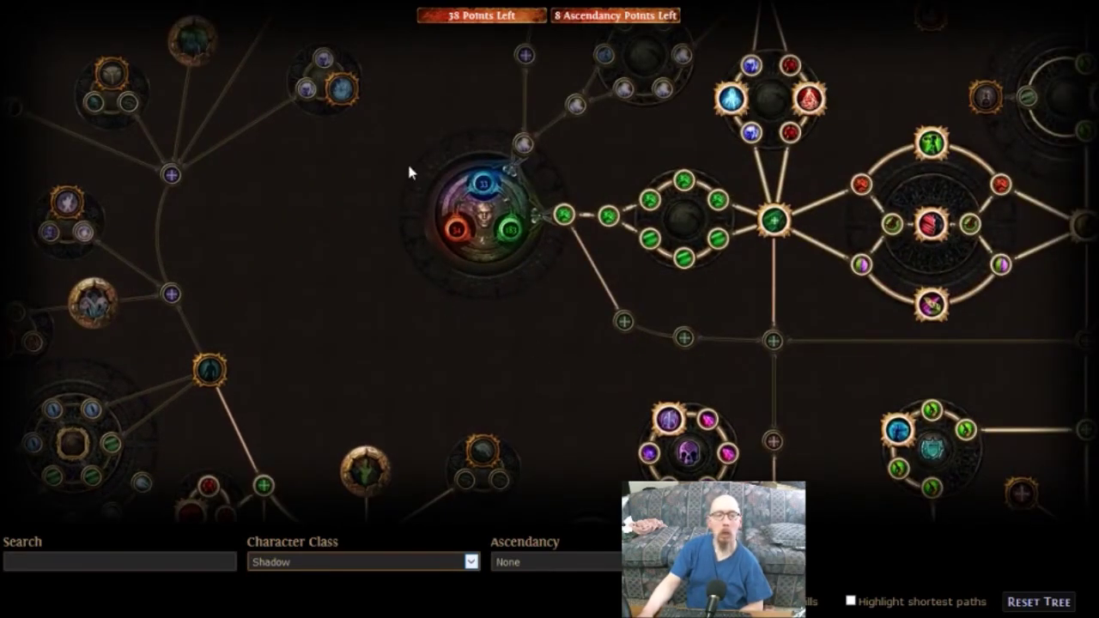
drag(409, 172, 385, 430)
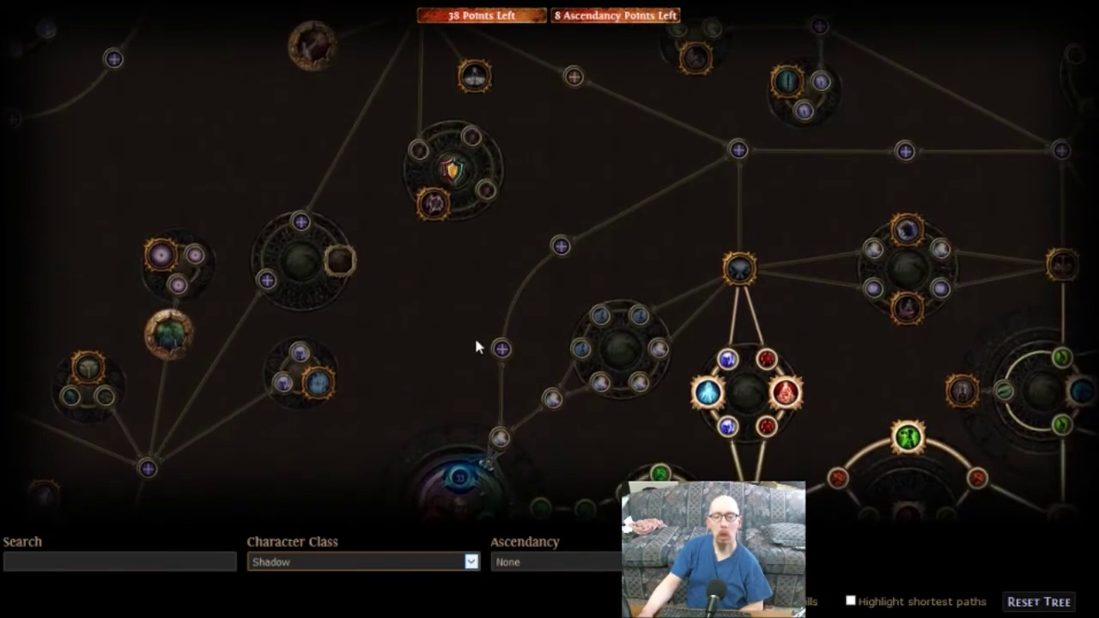
drag(558, 198, 421, 364)
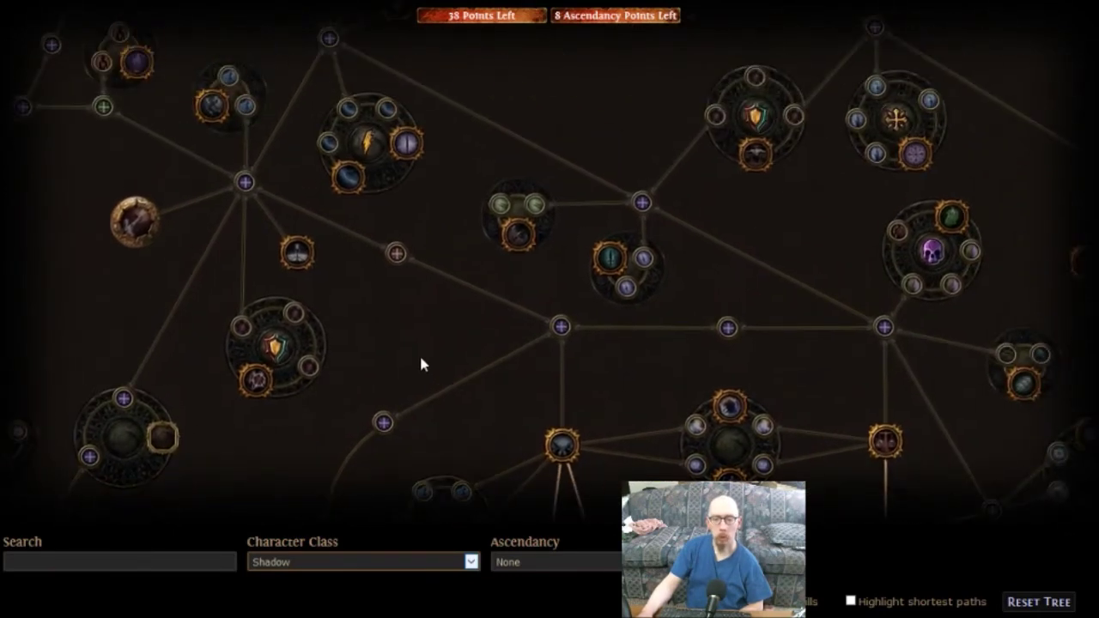
mouse_move(614, 260)
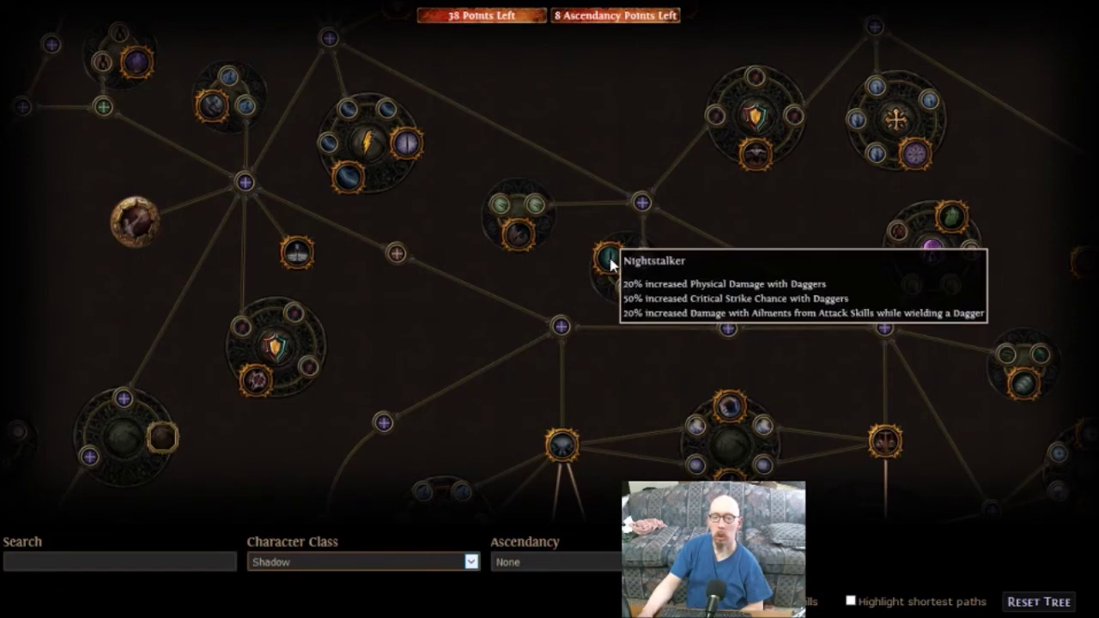
mouse_move(512, 242)
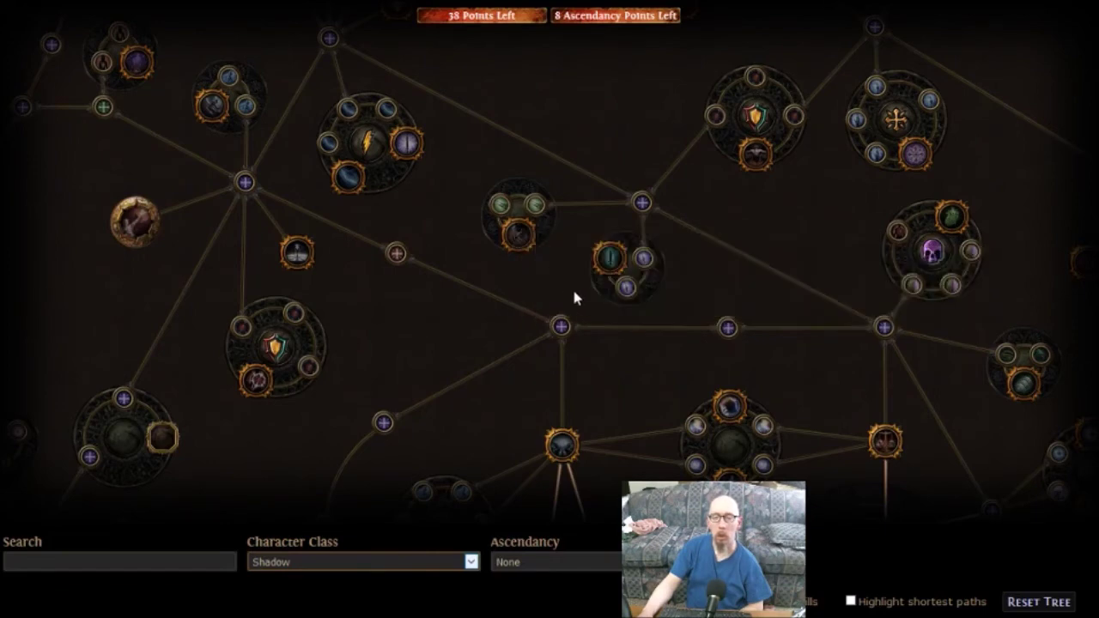
mouse_move(854, 395)
mouse_down()
mouse_move(547, 252)
mouse_move(550, 300)
mouse_move(563, 313)
mouse_up()
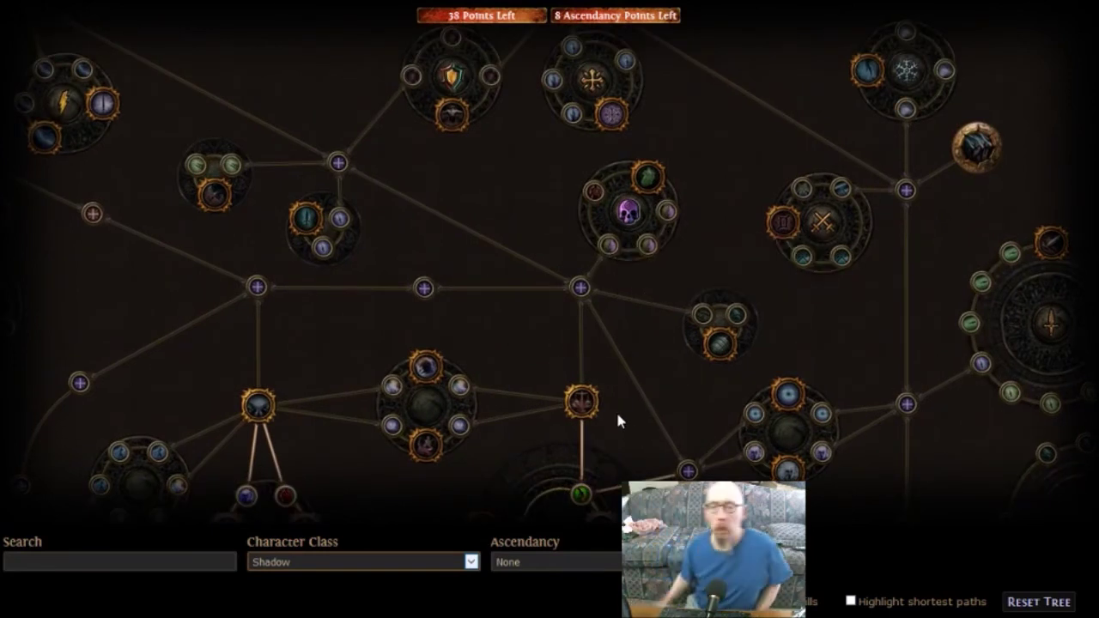
mouse_move(581, 407)
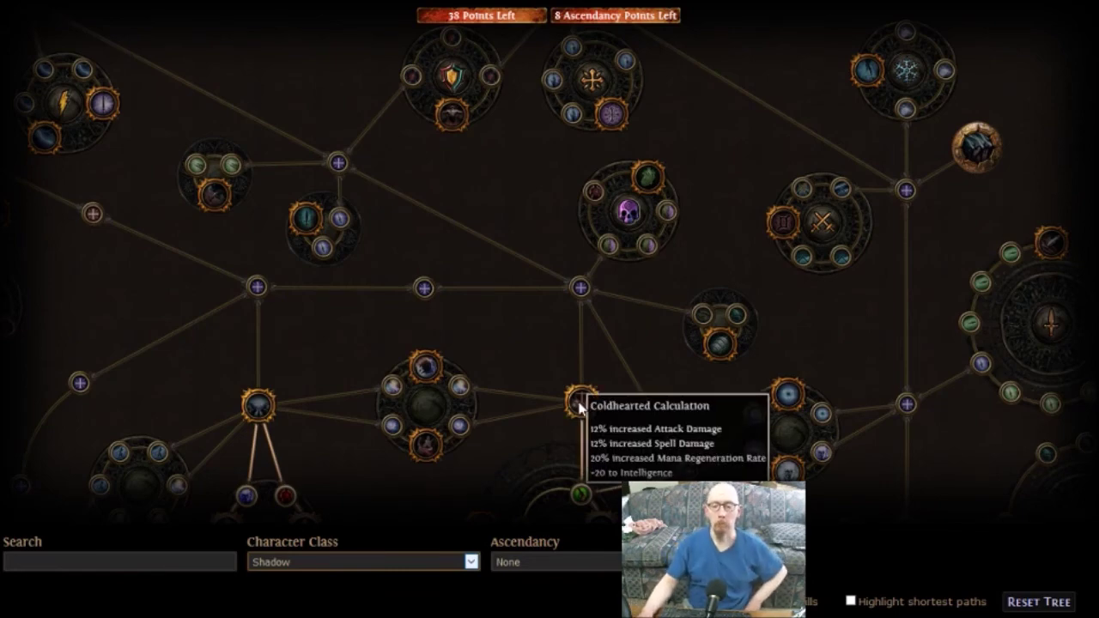
drag(618, 418, 611, 318)
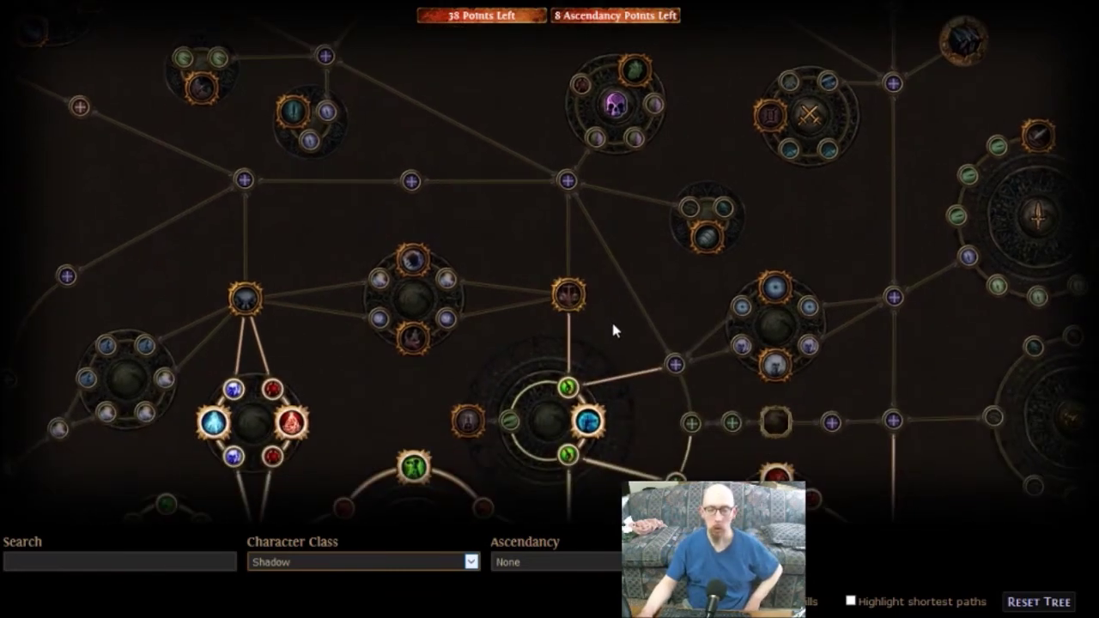
mouse_move(418, 344)
mouse_move(418, 273)
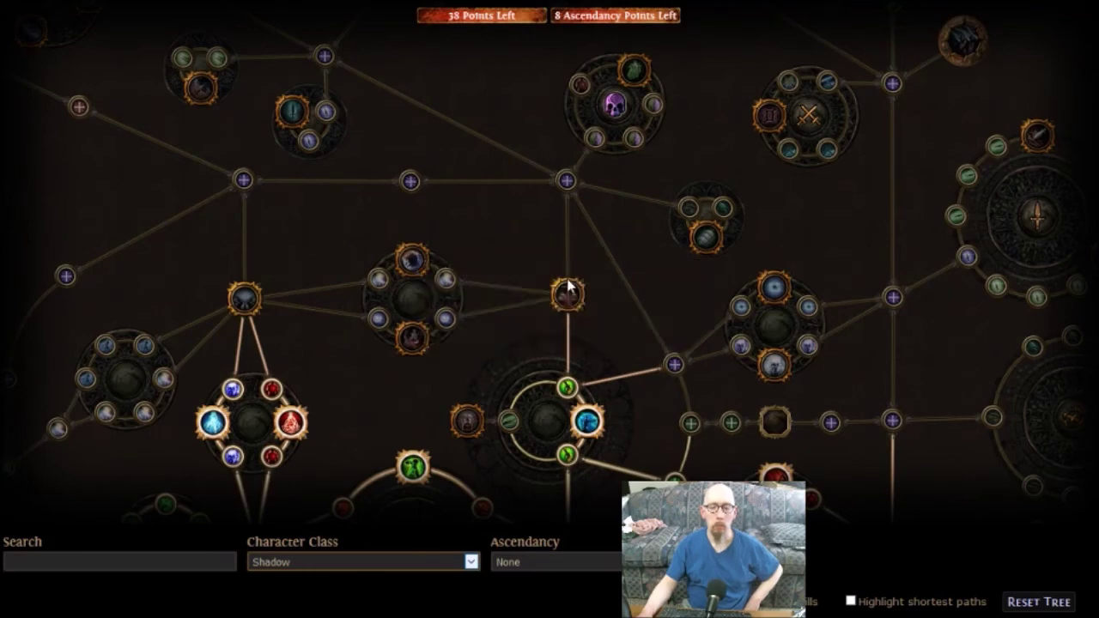
Step: Allocate Coldhearted Calculation, its Intelligence node, three Damage Over Time nodes, Growth and Decay, and the small red node
click(567, 290)
click(566, 187)
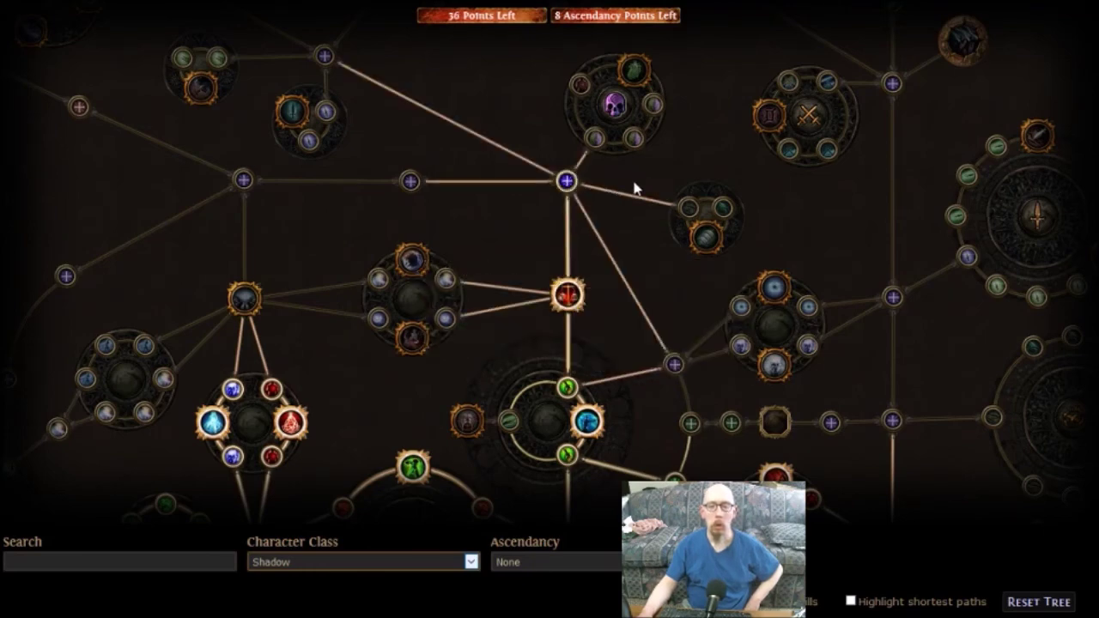
drag(616, 160, 542, 226)
click(521, 204)
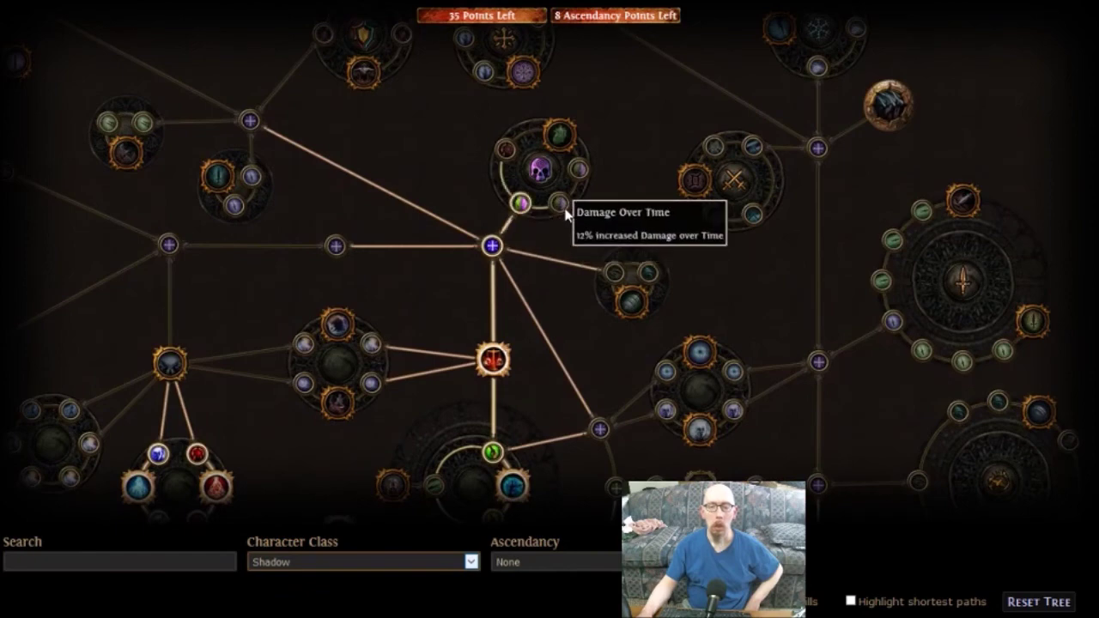
click(560, 199)
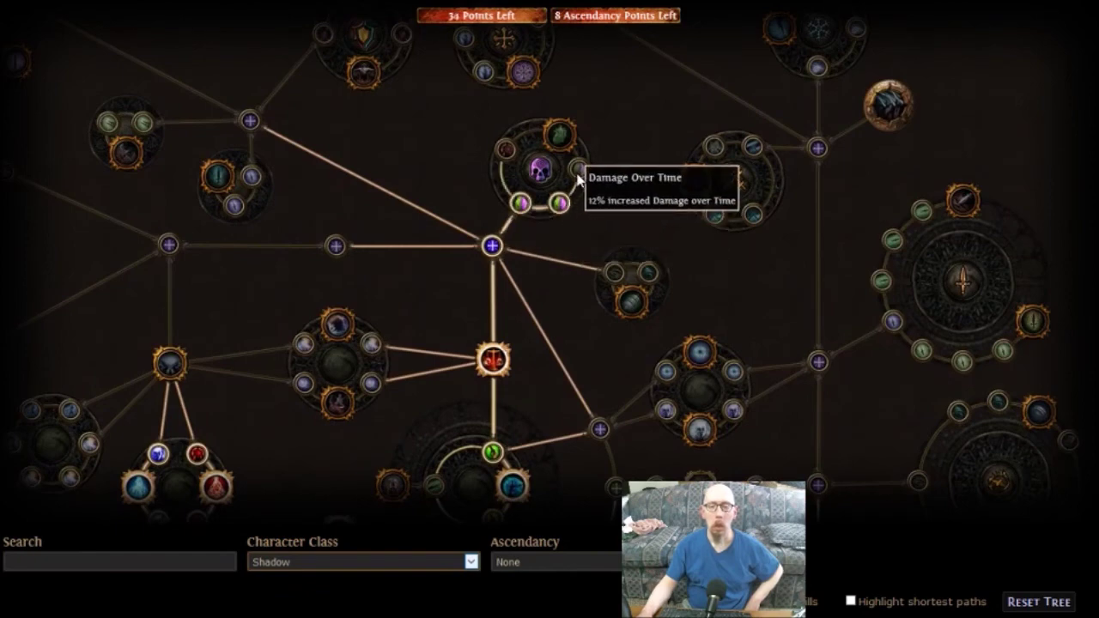
click(574, 180)
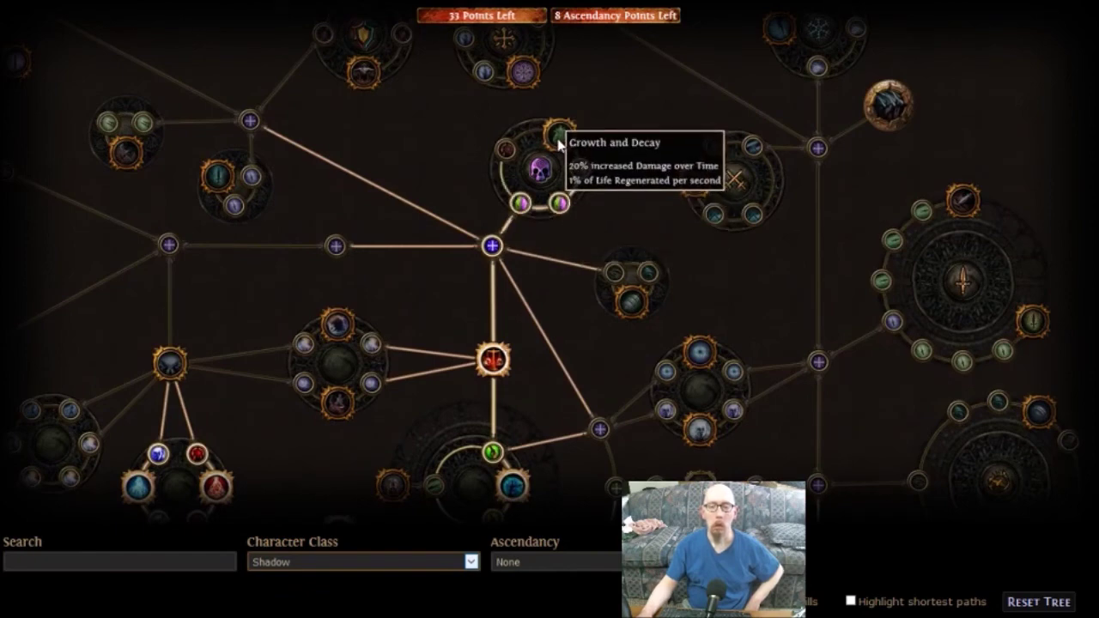
click(559, 143)
click(506, 151)
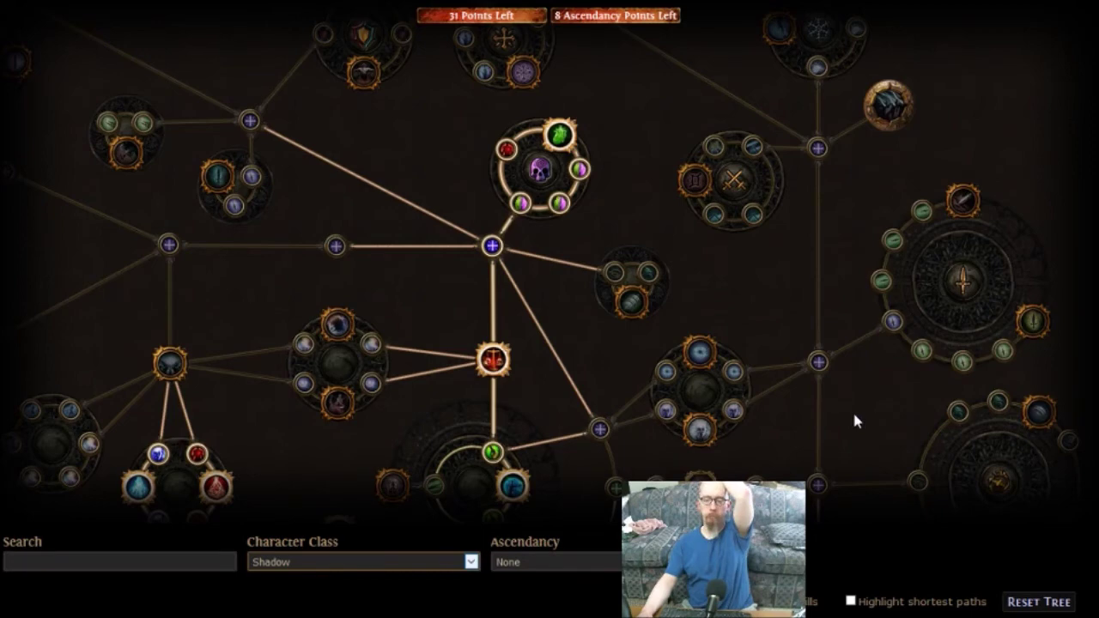
drag(855, 421, 588, 233)
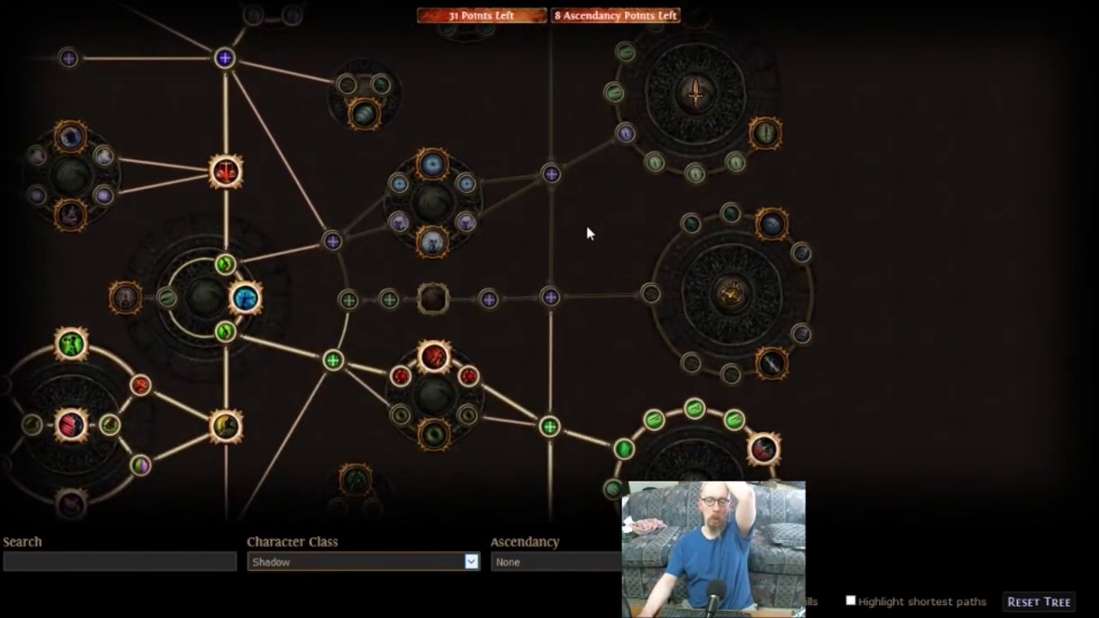
Step: Read Mind Drinker's description, then allocate the +10 Intelligence node on the eastern path
mouse_move(588, 234)
mouse_down()
mouse_move(587, 283)
mouse_move(462, 331)
mouse_up()
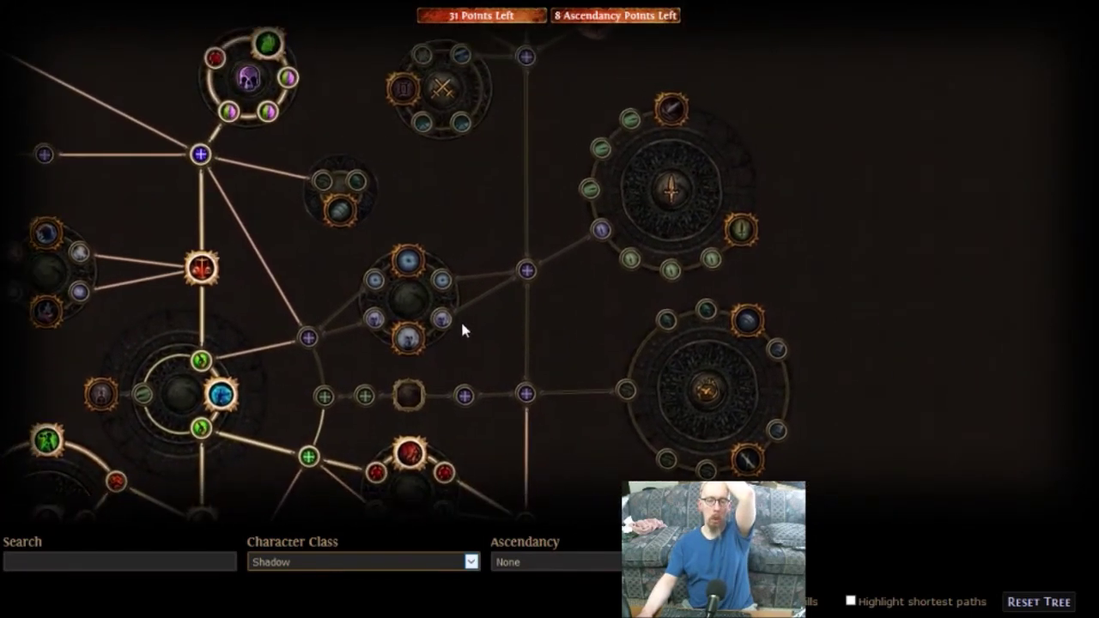
mouse_move(411, 341)
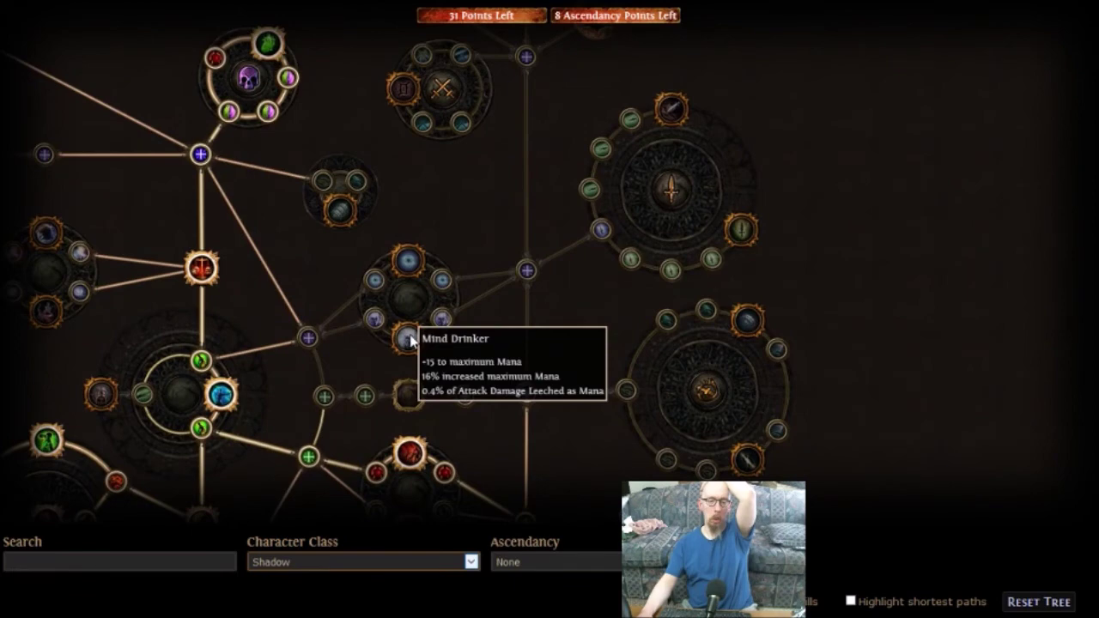
mouse_move(414, 272)
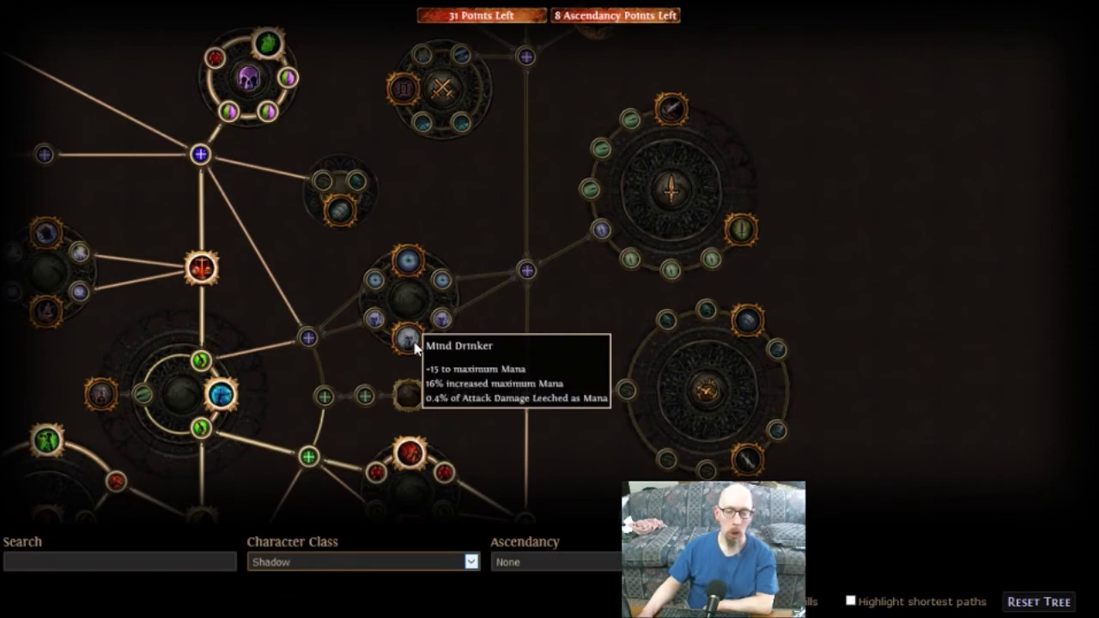
mouse_move(309, 347)
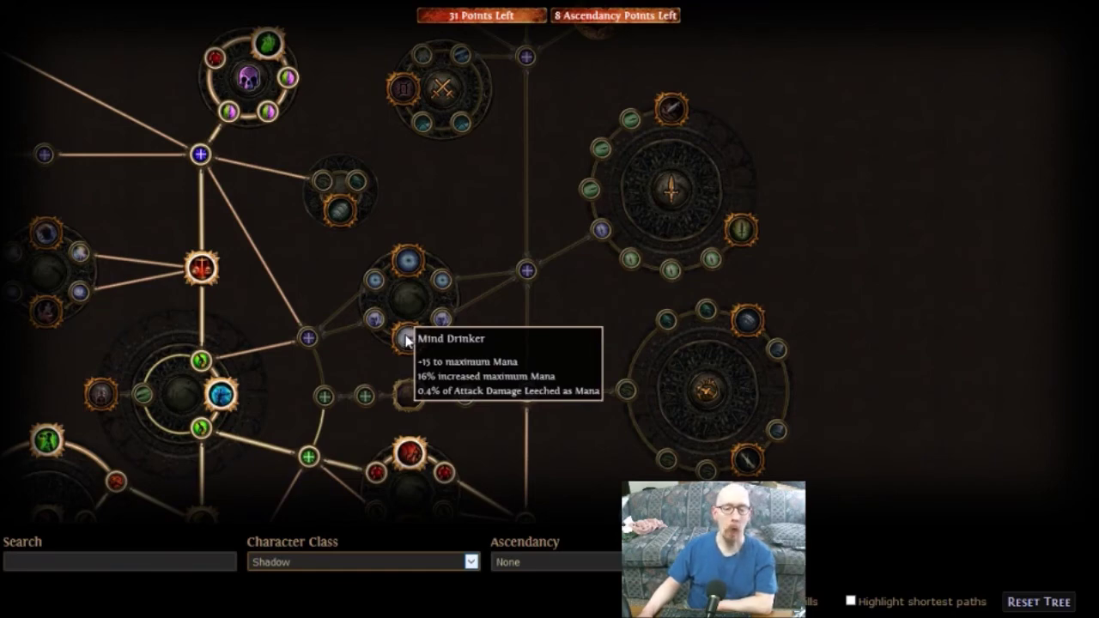
mouse_move(372, 322)
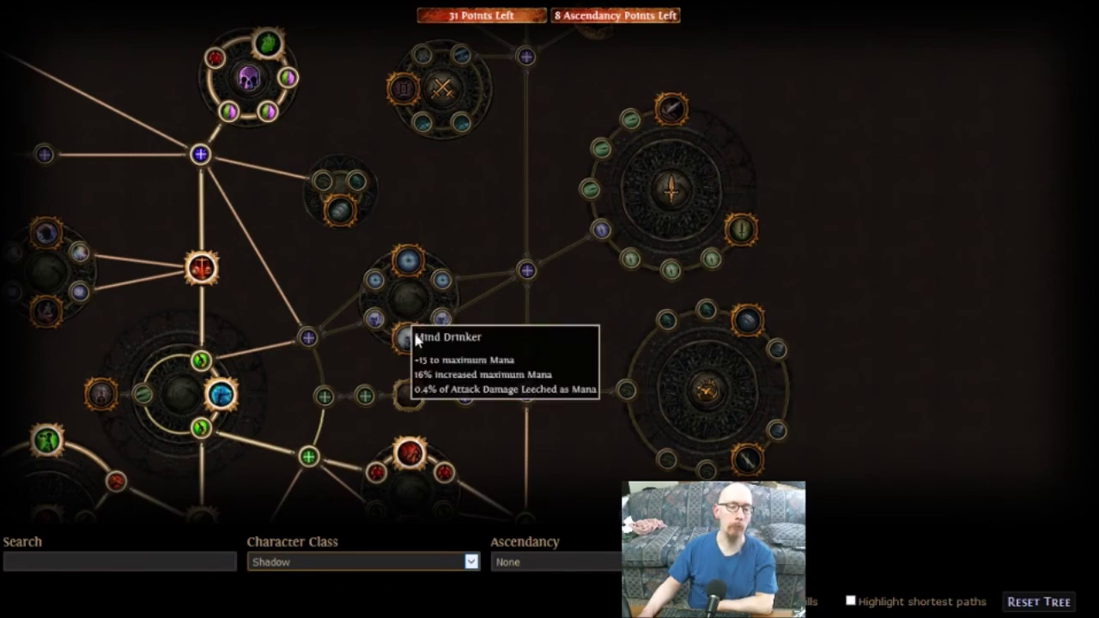
mouse_move(527, 398)
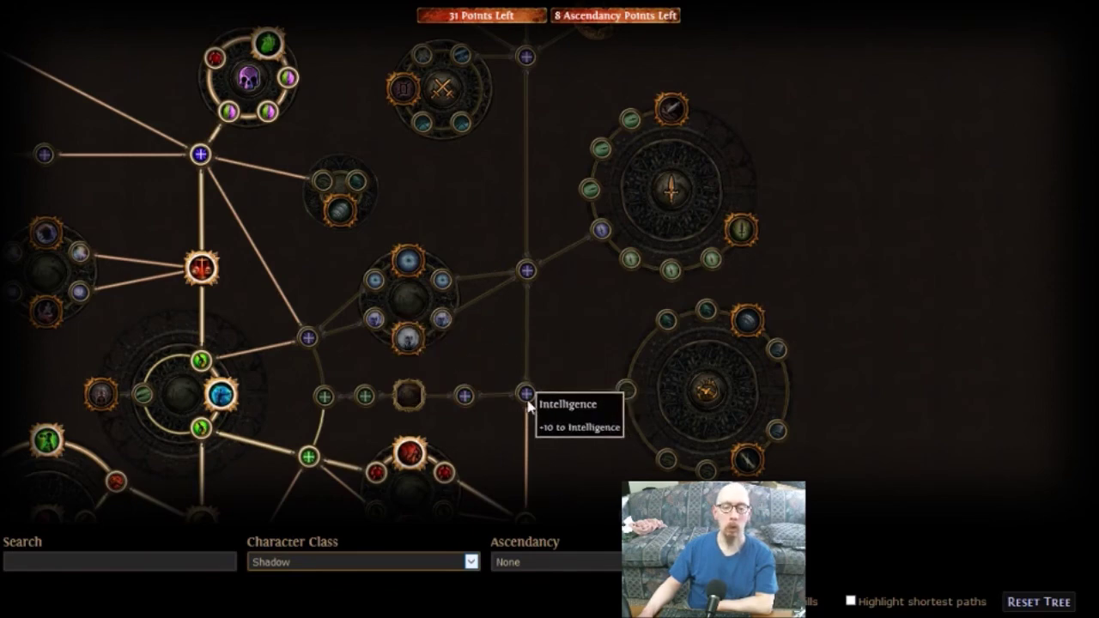
click(526, 394)
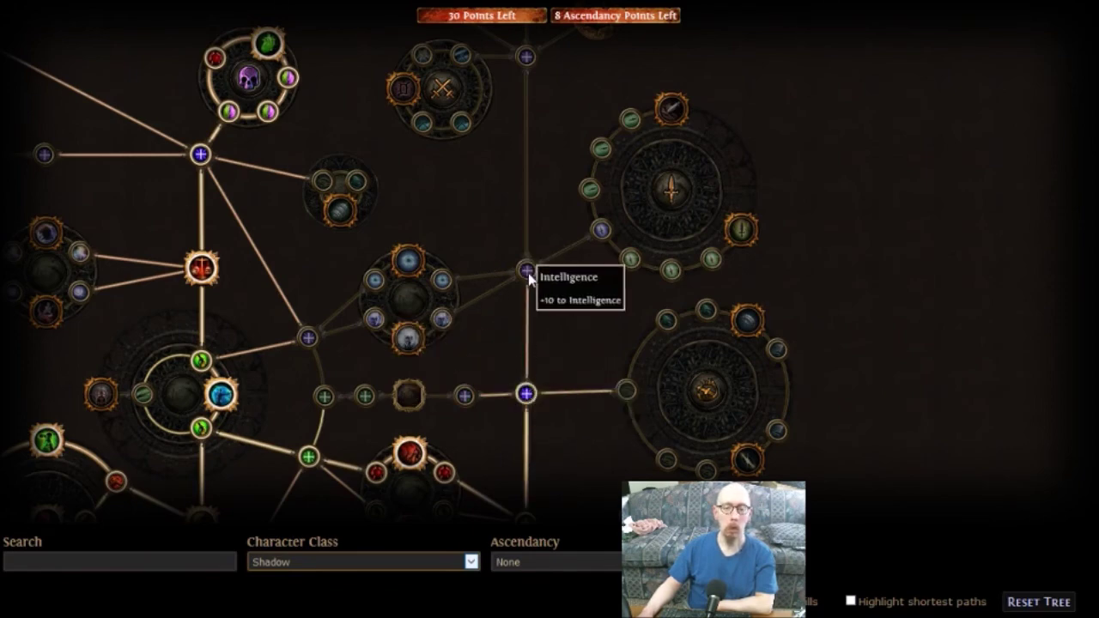
Step: Allocate the two Intelligence nodes up the path toward the dual-wield cluster
click(525, 272)
drag(498, 191, 496, 290)
click(521, 177)
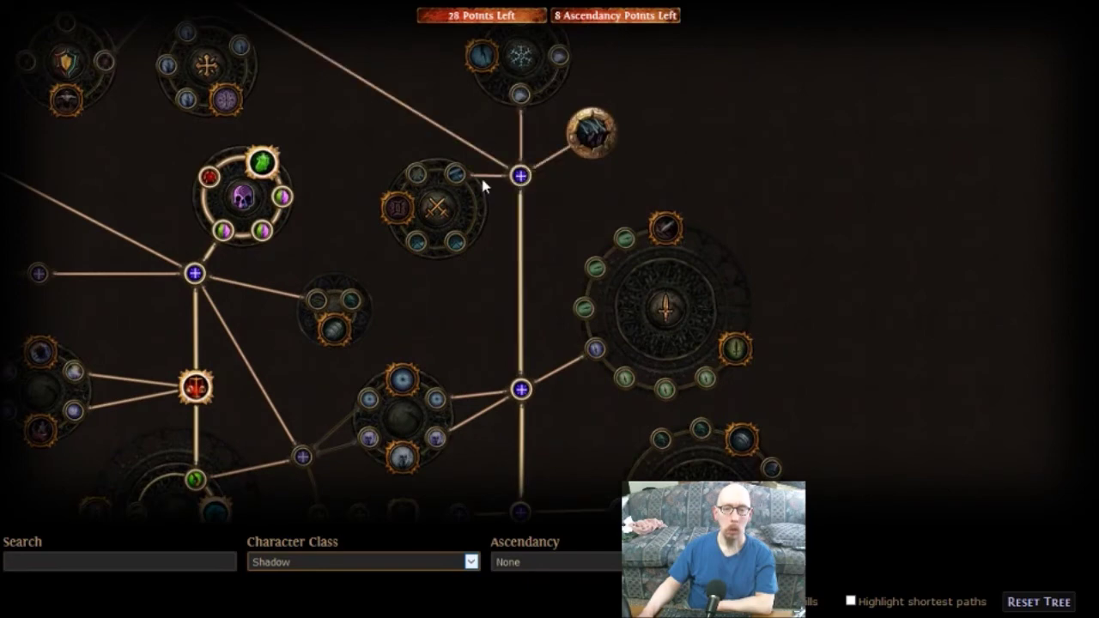
Step: Allocate two small dual-wield nodes, the Gemini notable and both Dual Wield Block nodes
drag(486, 144, 491, 219)
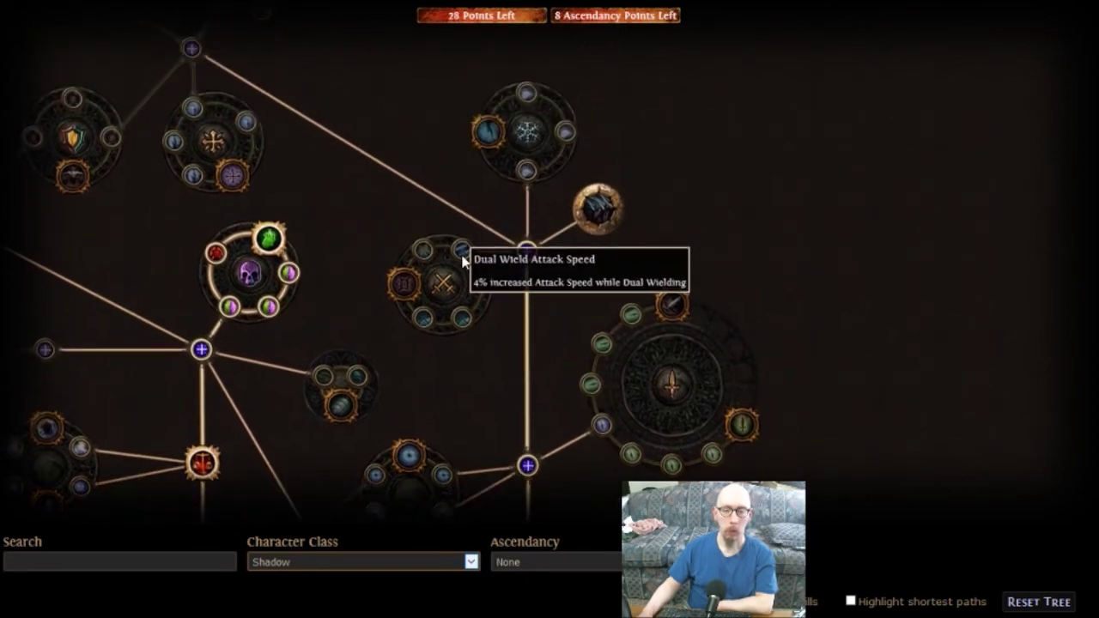
click(462, 253)
click(422, 249)
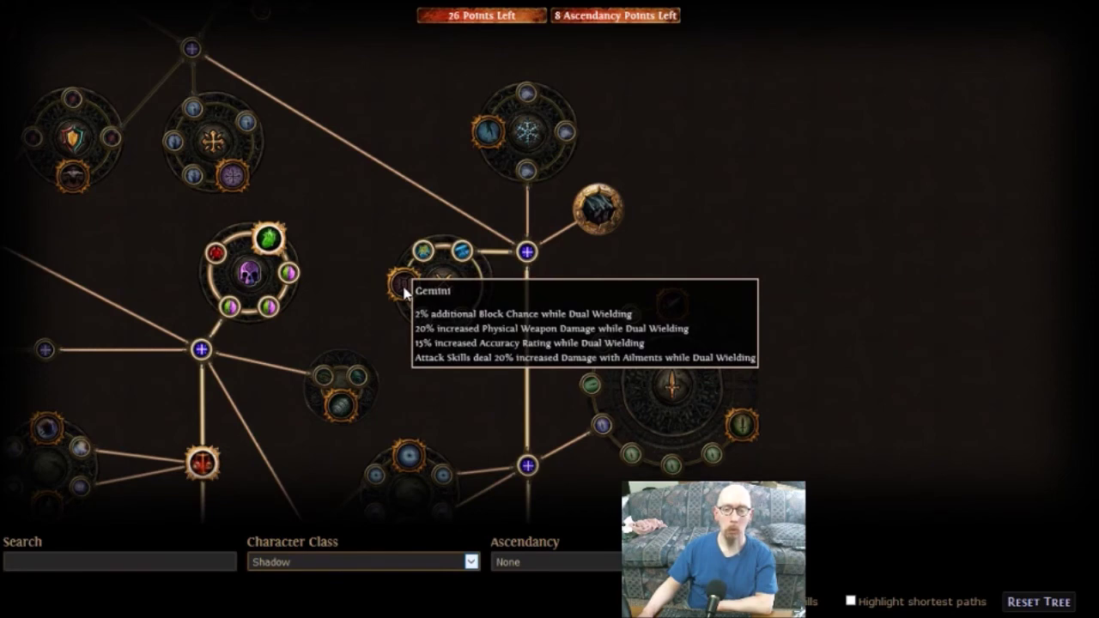
click(404, 289)
click(423, 319)
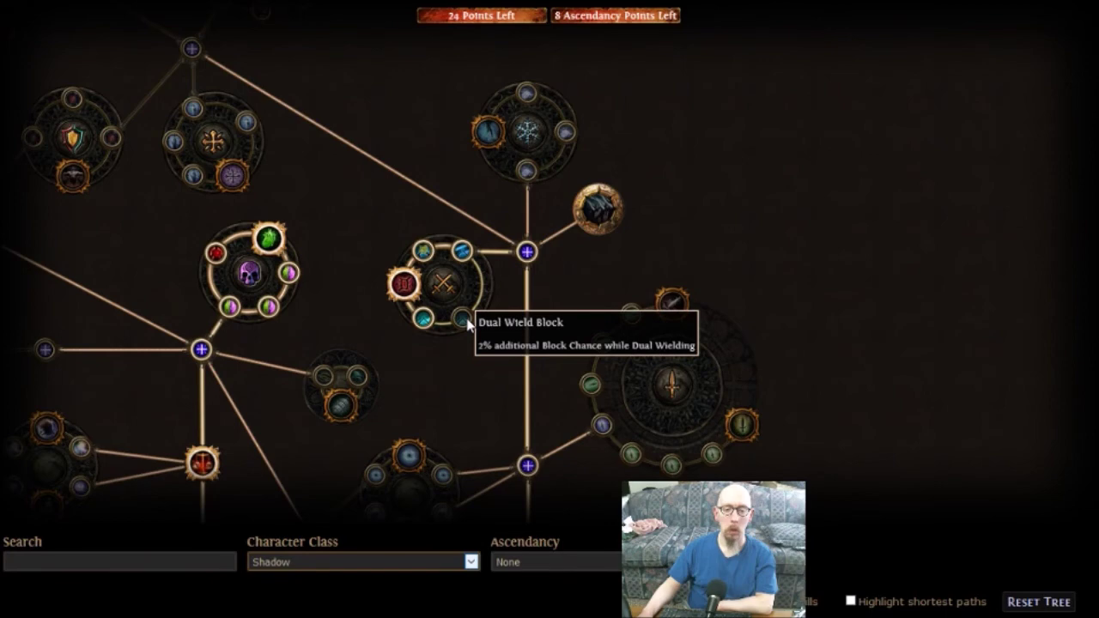
click(464, 319)
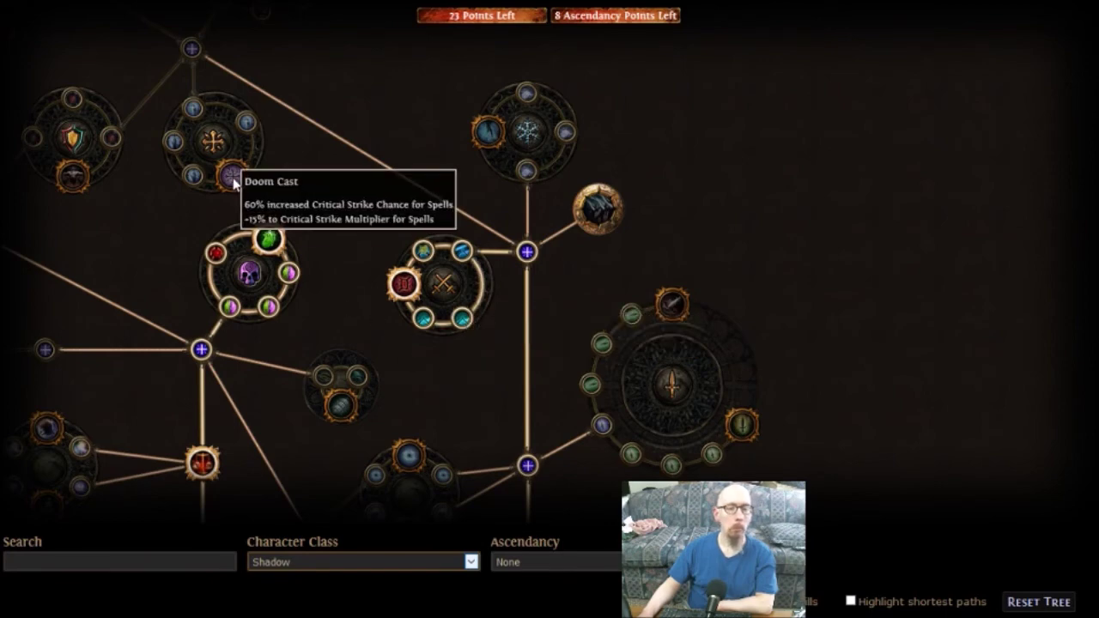
Step: Allocate the Intelligence node, two claw nodes and Claws of the Falcon, leaving 19 points
mouse_move(118, 314)
mouse_down()
mouse_move(266, 215)
mouse_move(467, 206)
mouse_up()
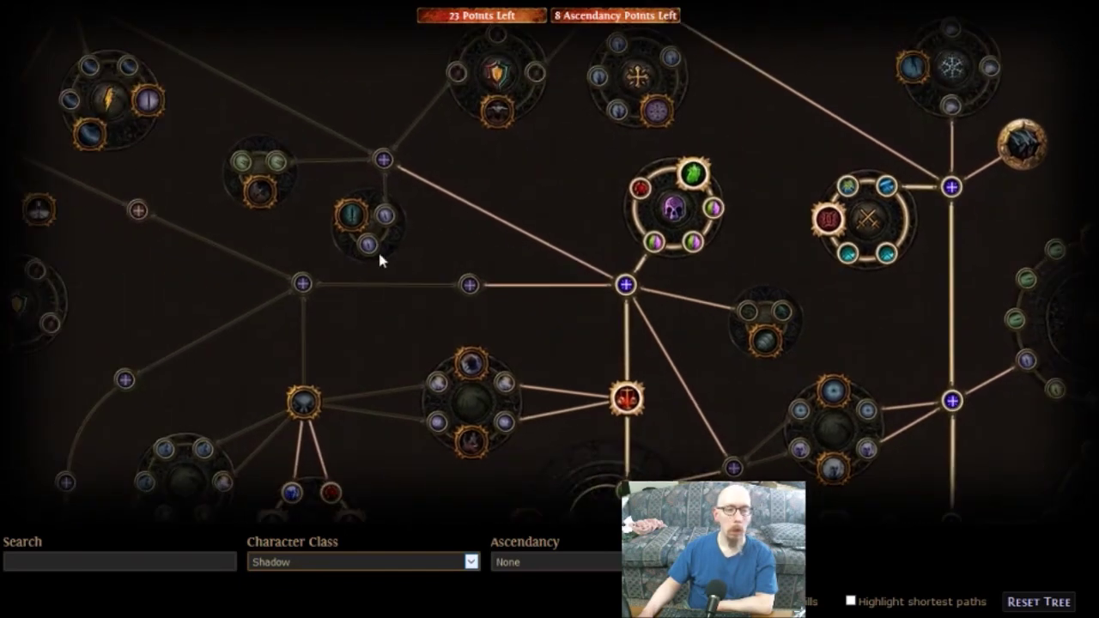
mouse_move(258, 199)
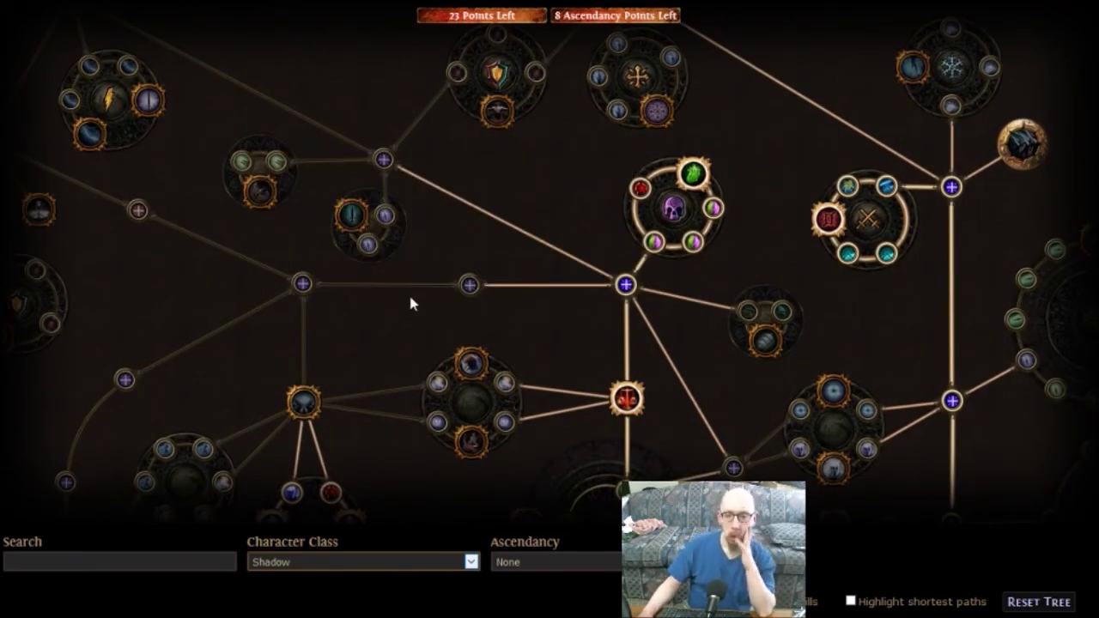
mouse_move(379, 164)
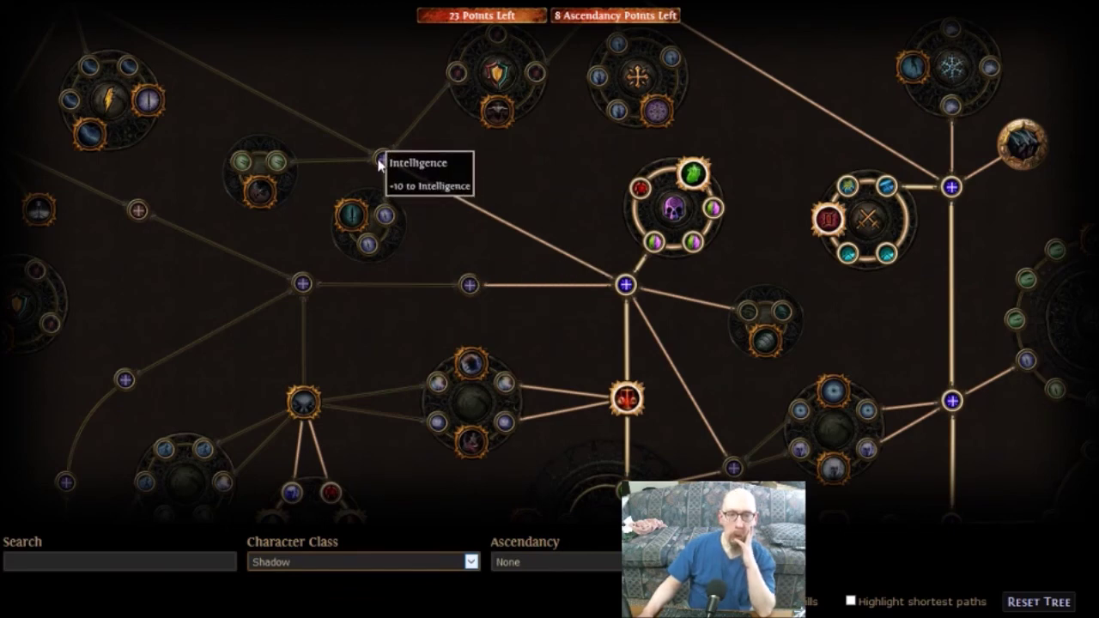
click(278, 162)
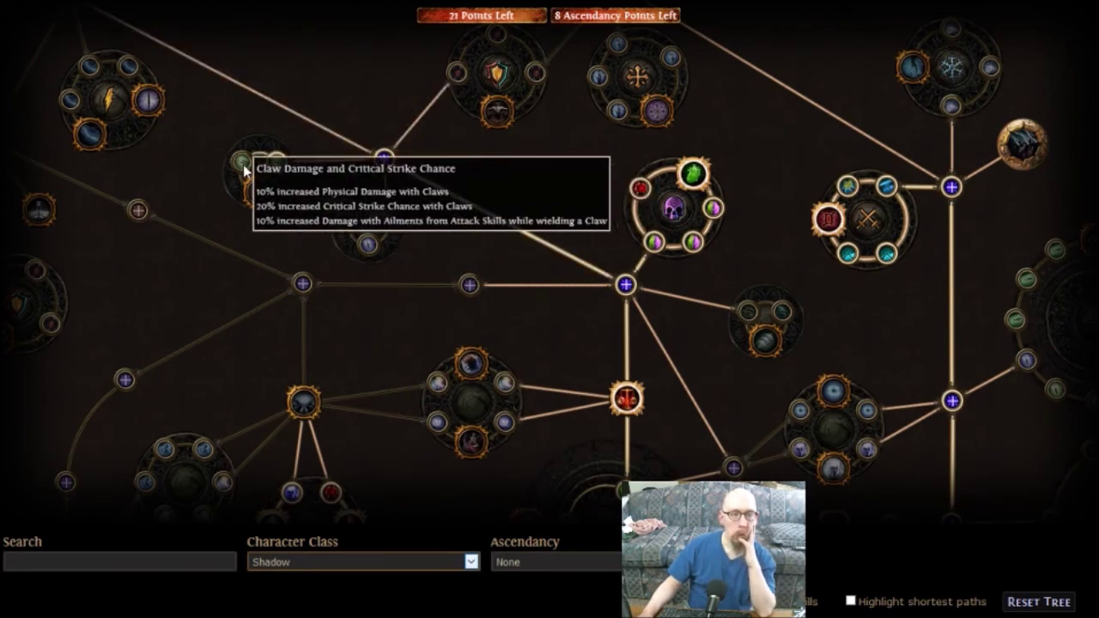
click(239, 169)
click(258, 193)
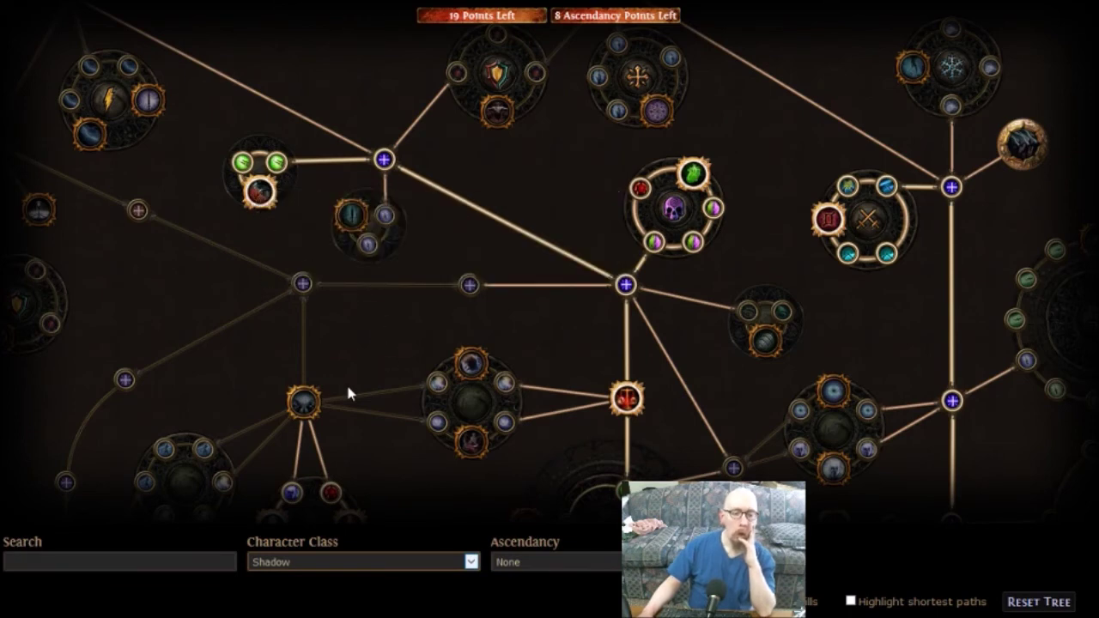
mouse_move(348, 388)
mouse_down()
mouse_move(437, 236)
mouse_move(521, 245)
mouse_move(580, 342)
mouse_up()
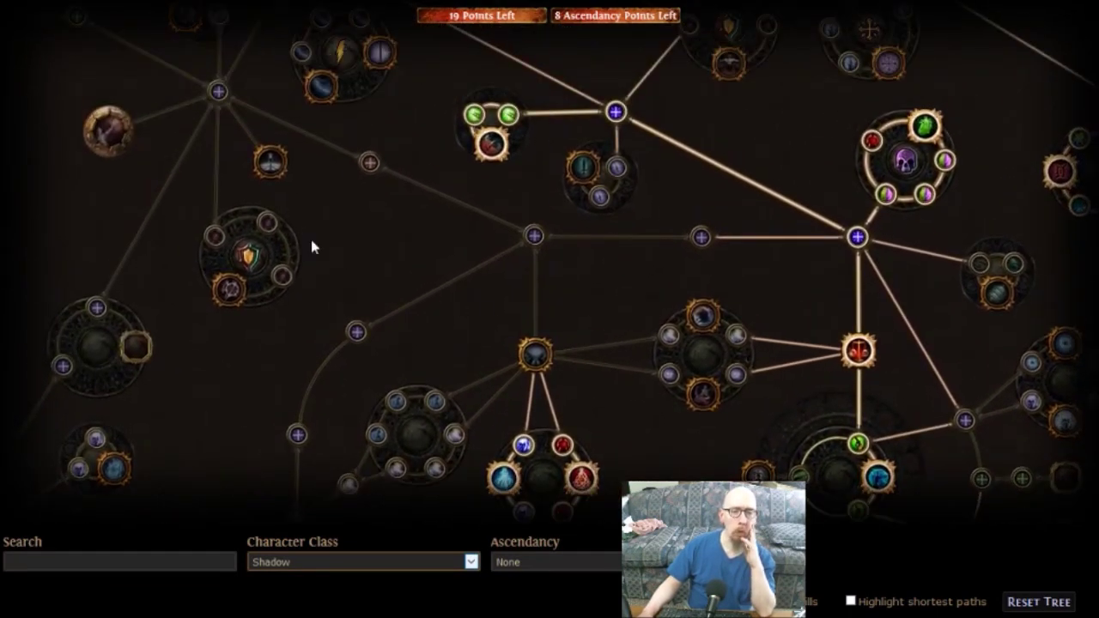
mouse_move(280, 170)
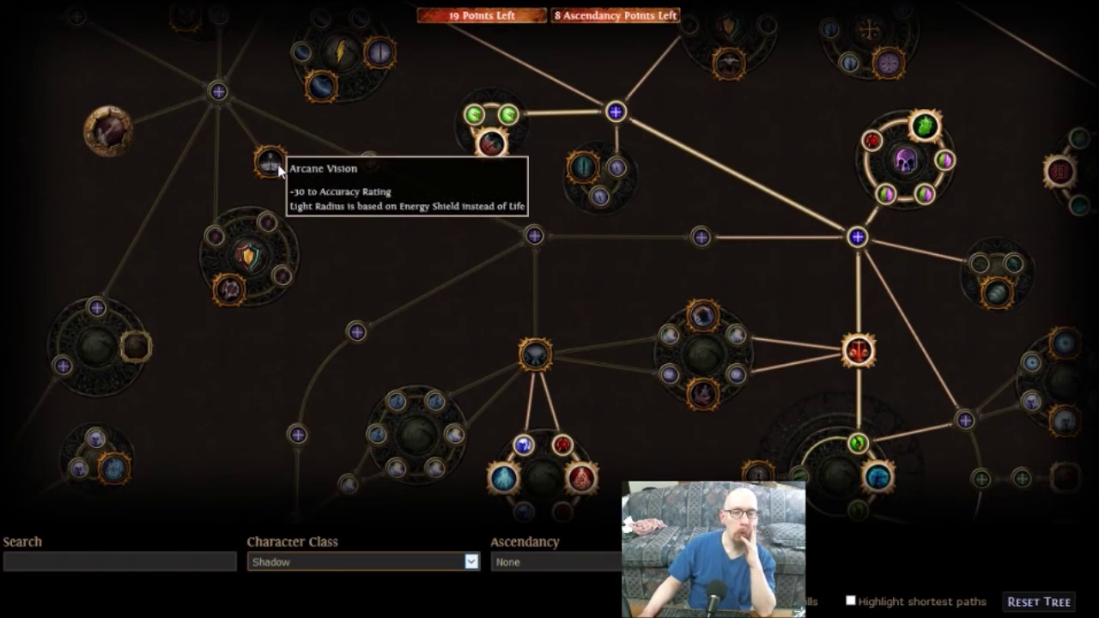
mouse_move(230, 296)
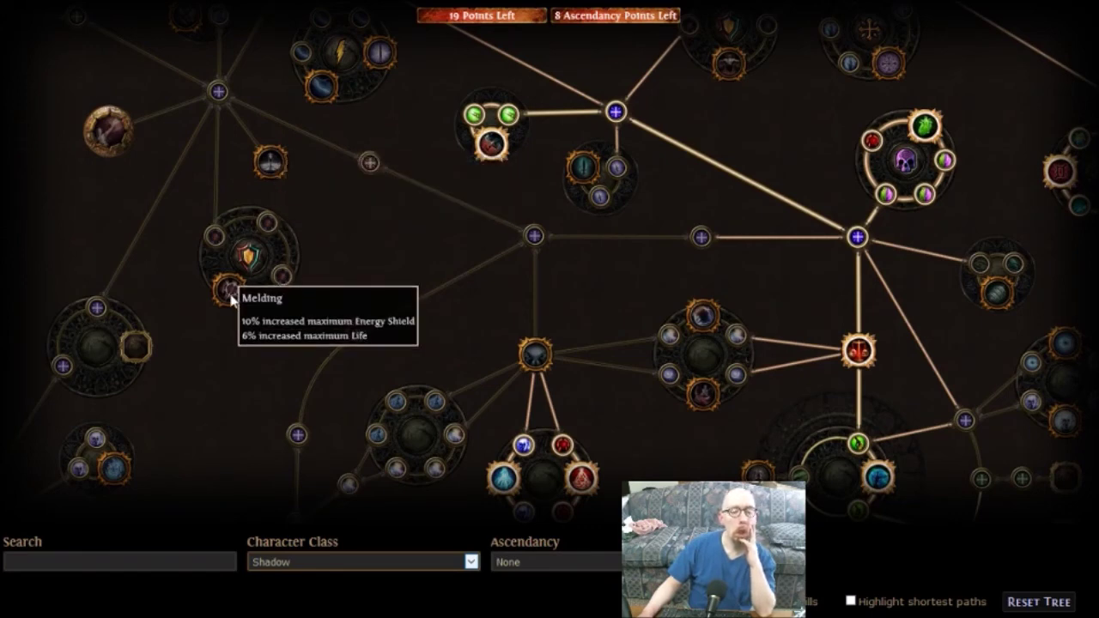
mouse_move(437, 363)
mouse_down()
mouse_move(294, 159)
mouse_move(285, 100)
mouse_up()
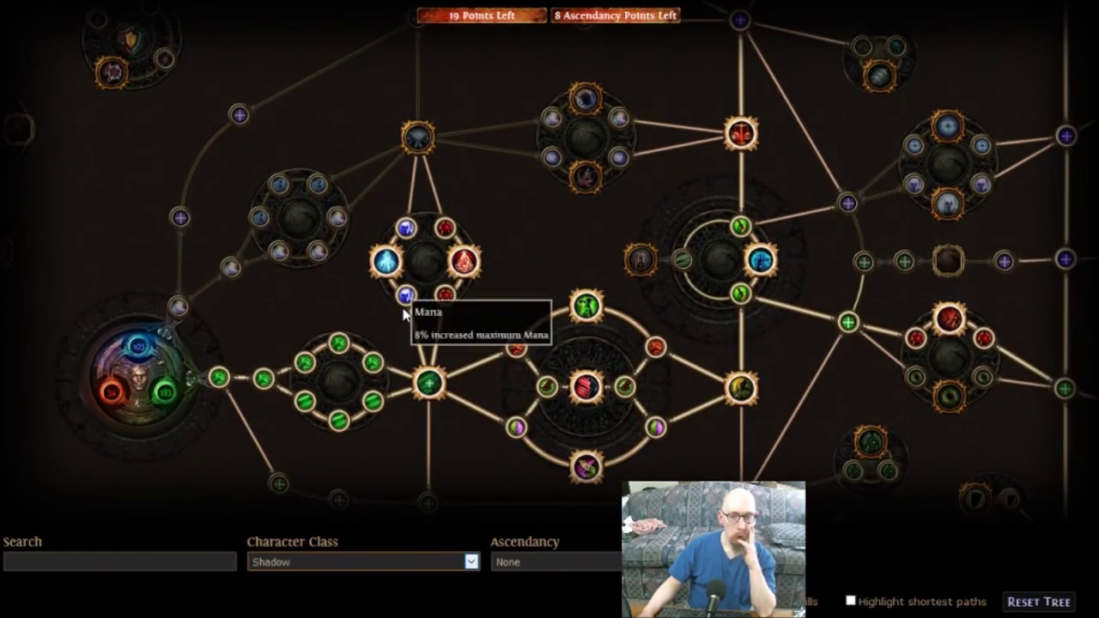
mouse_move(384, 267)
mouse_move(468, 266)
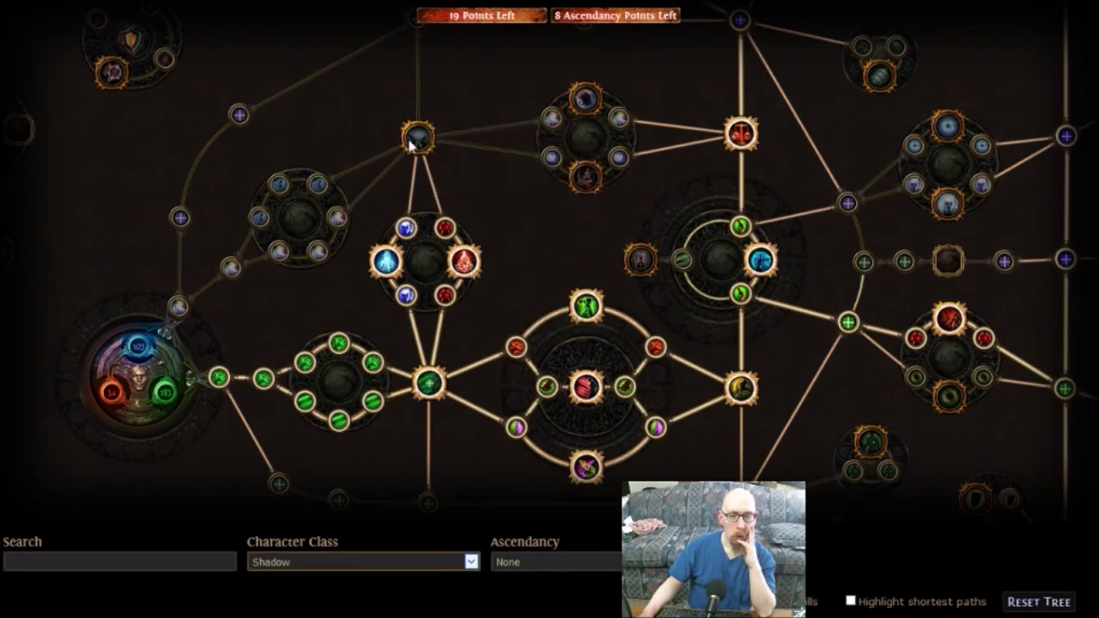
mouse_move(420, 146)
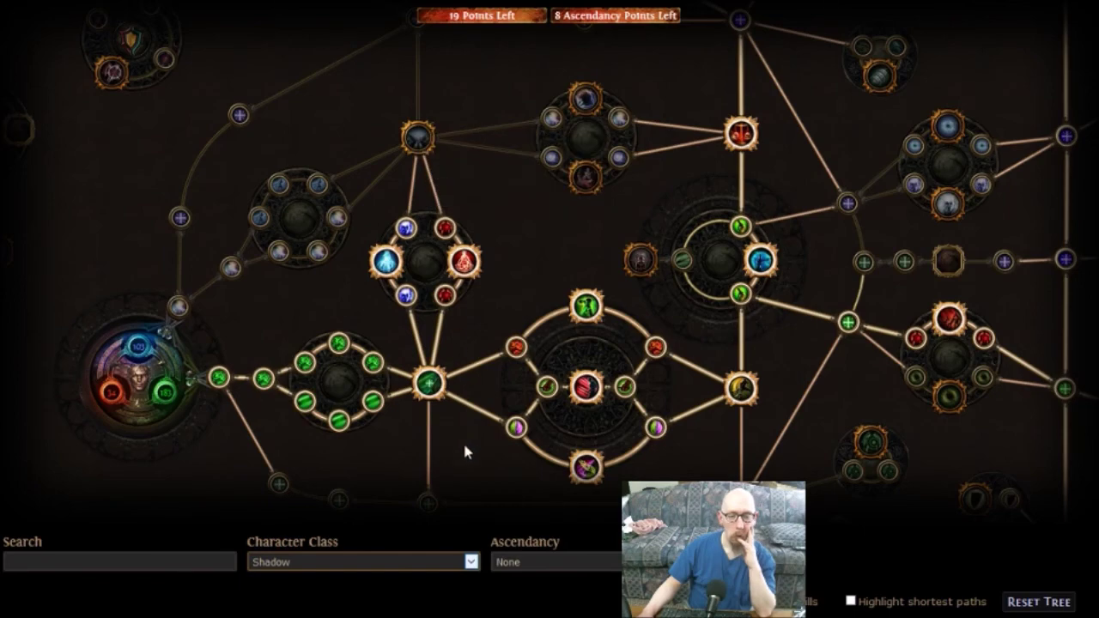
mouse_move(464, 445)
mouse_down()
mouse_move(461, 173)
mouse_move(473, 211)
mouse_move(321, 334)
mouse_move(338, 375)
mouse_move(408, 419)
mouse_up()
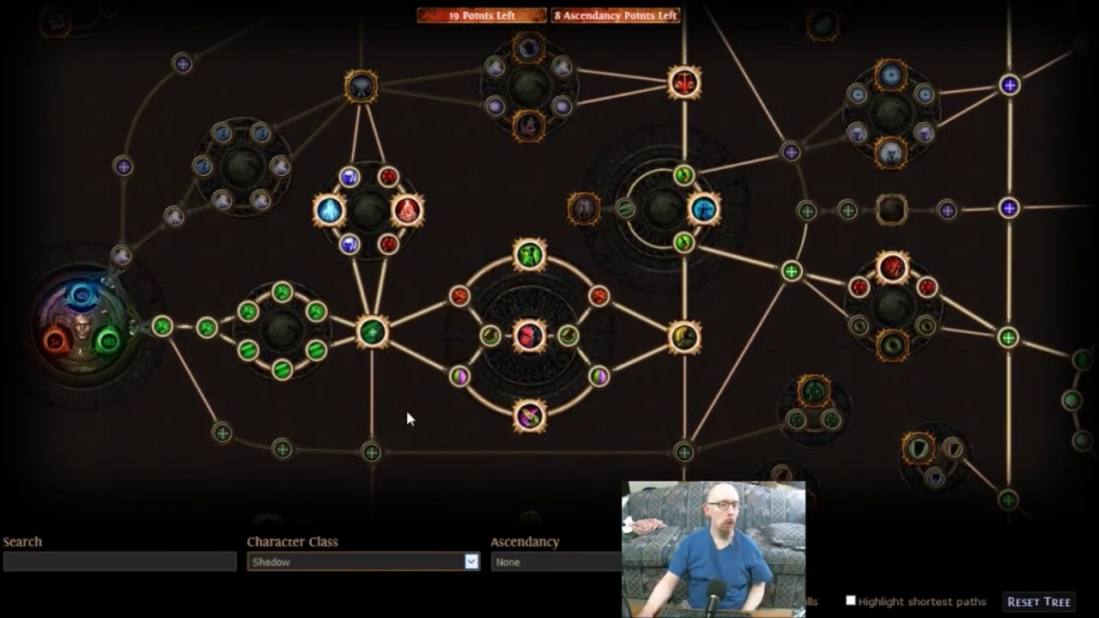
drag(323, 455, 405, 297)
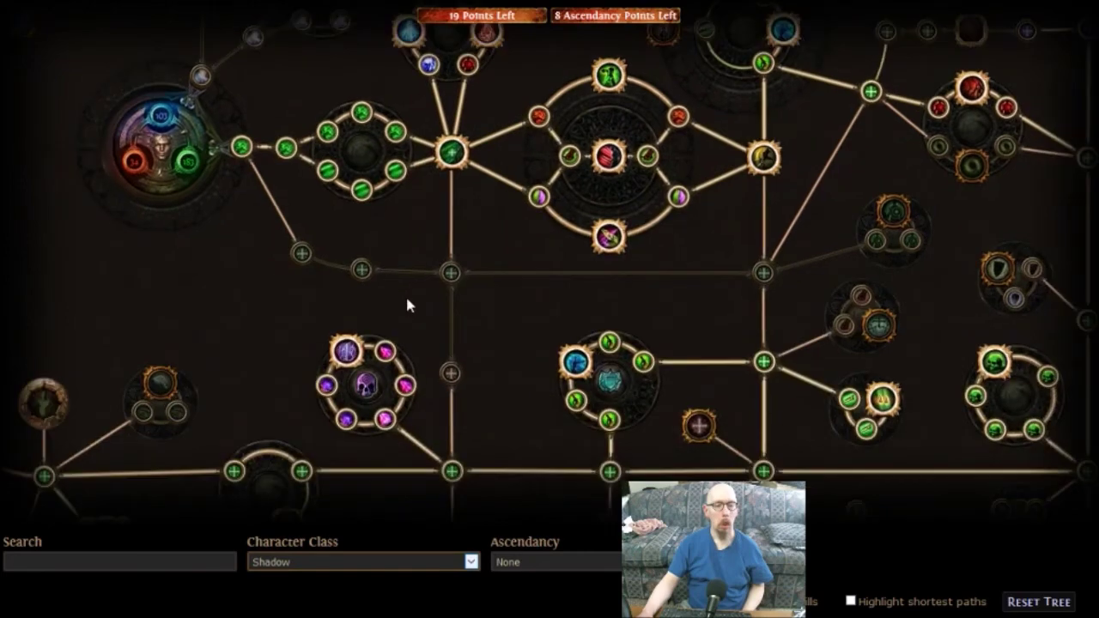
mouse_move(254, 404)
mouse_down()
mouse_move(523, 304)
mouse_move(385, 289)
mouse_move(268, 302)
mouse_up()
drag(541, 407, 483, 235)
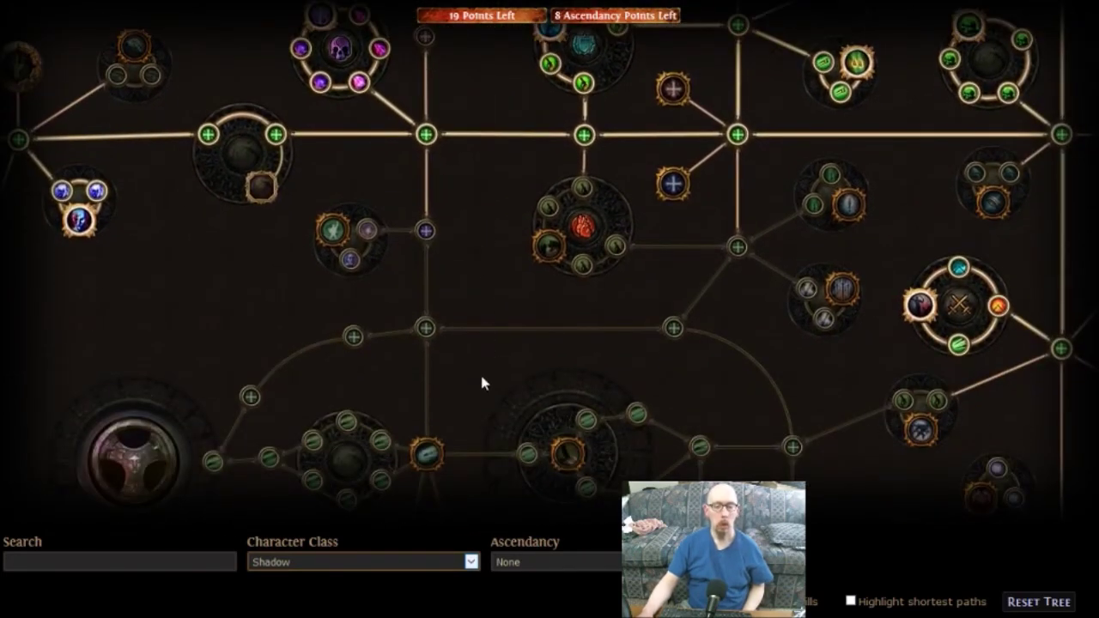
mouse_move(483, 380)
mouse_down()
mouse_move(477, 318)
mouse_move(413, 410)
mouse_up()
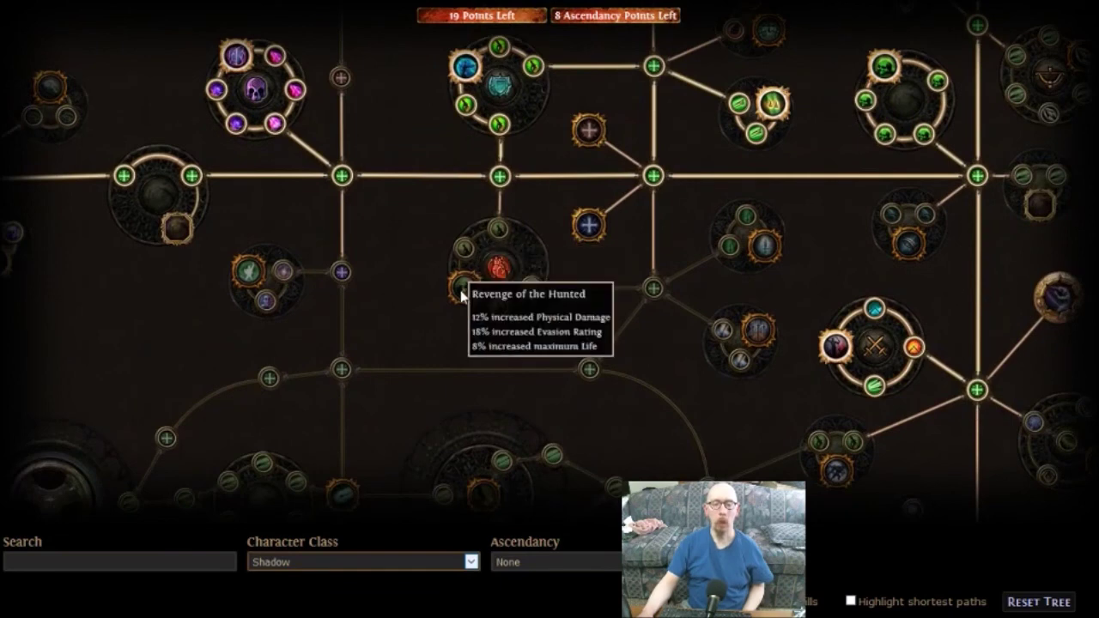
drag(595, 303, 373, 343)
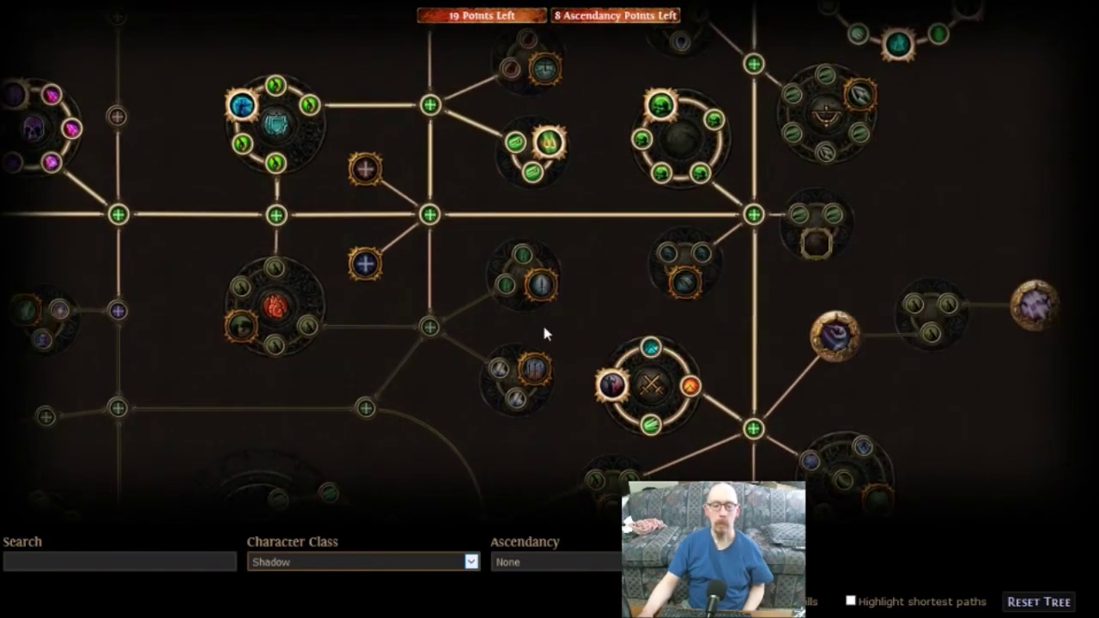
mouse_move(537, 374)
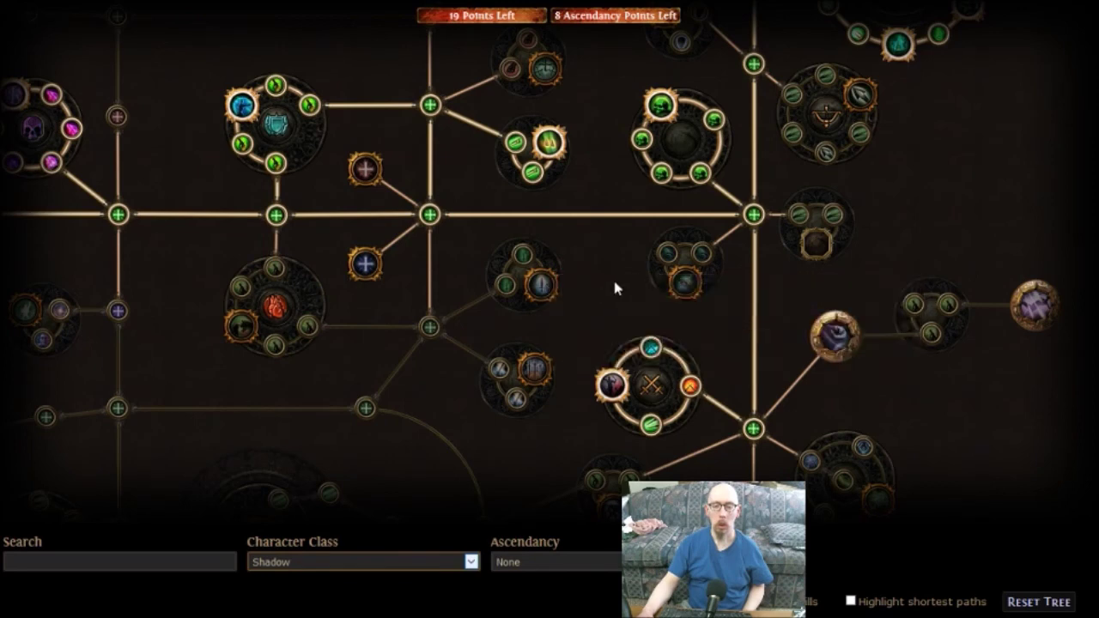
mouse_move(716, 343)
mouse_down()
mouse_move(715, 354)
mouse_move(475, 216)
mouse_up()
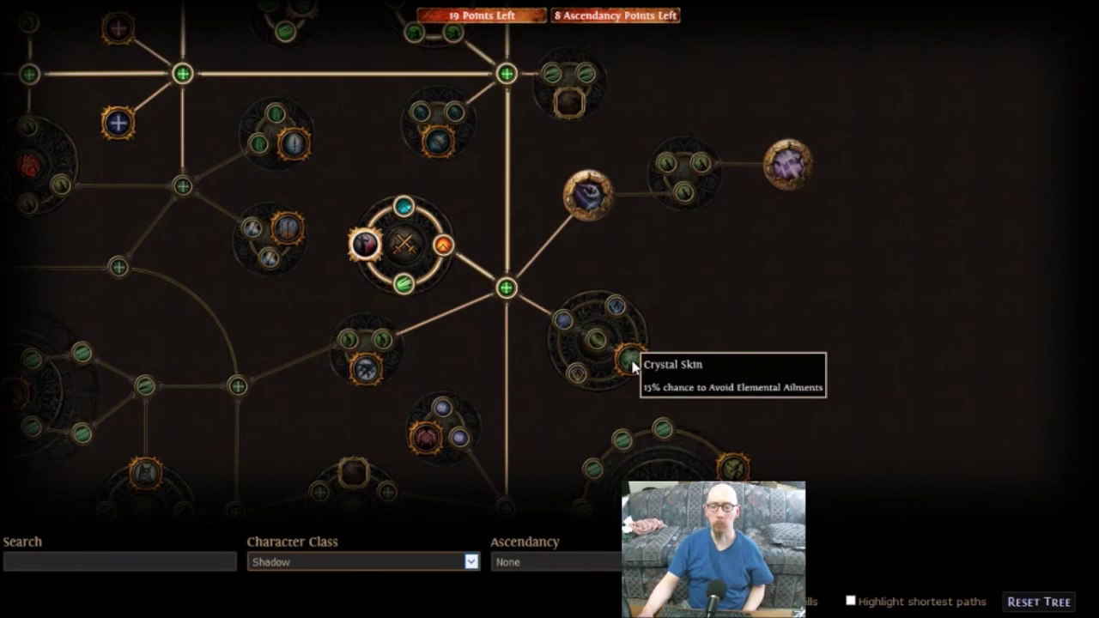
drag(524, 448, 589, 225)
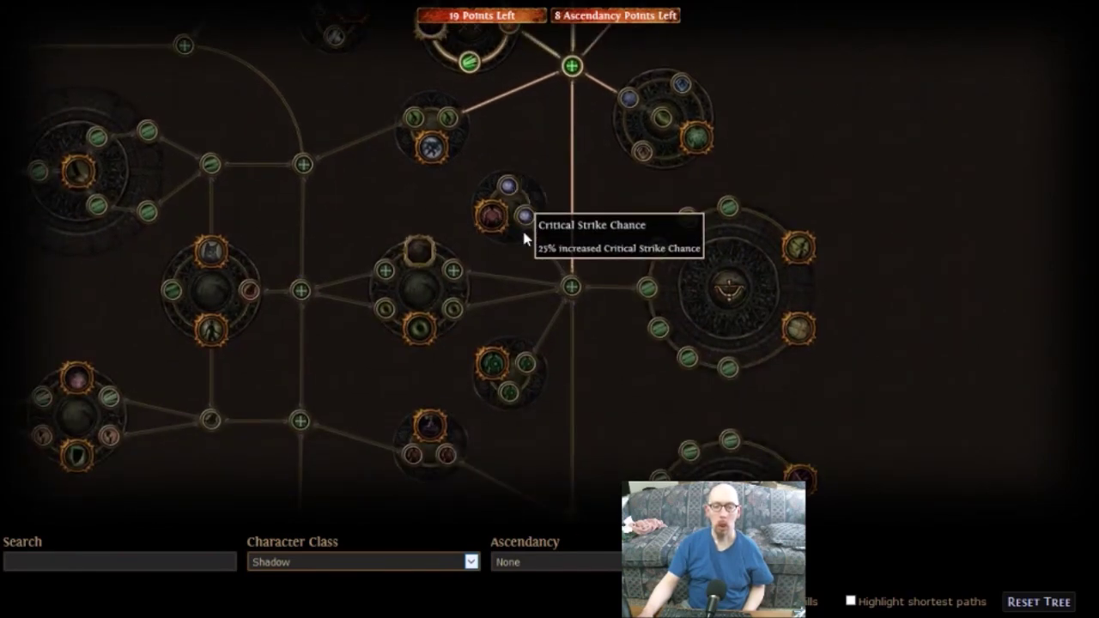
mouse_move(425, 338)
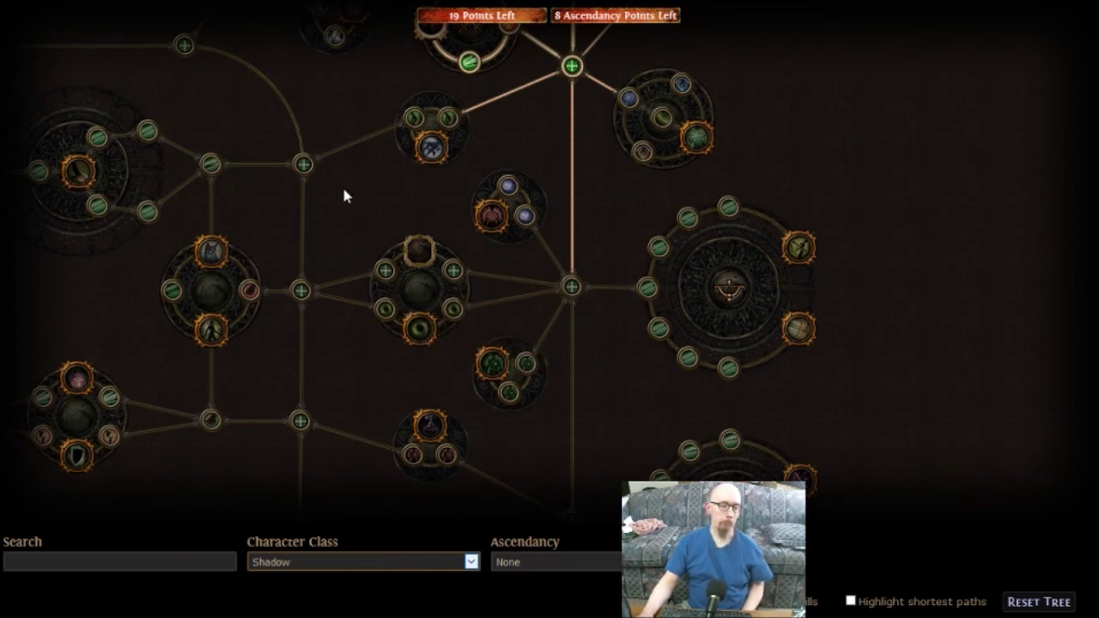
drag(344, 194, 490, 421)
drag(378, 249, 483, 423)
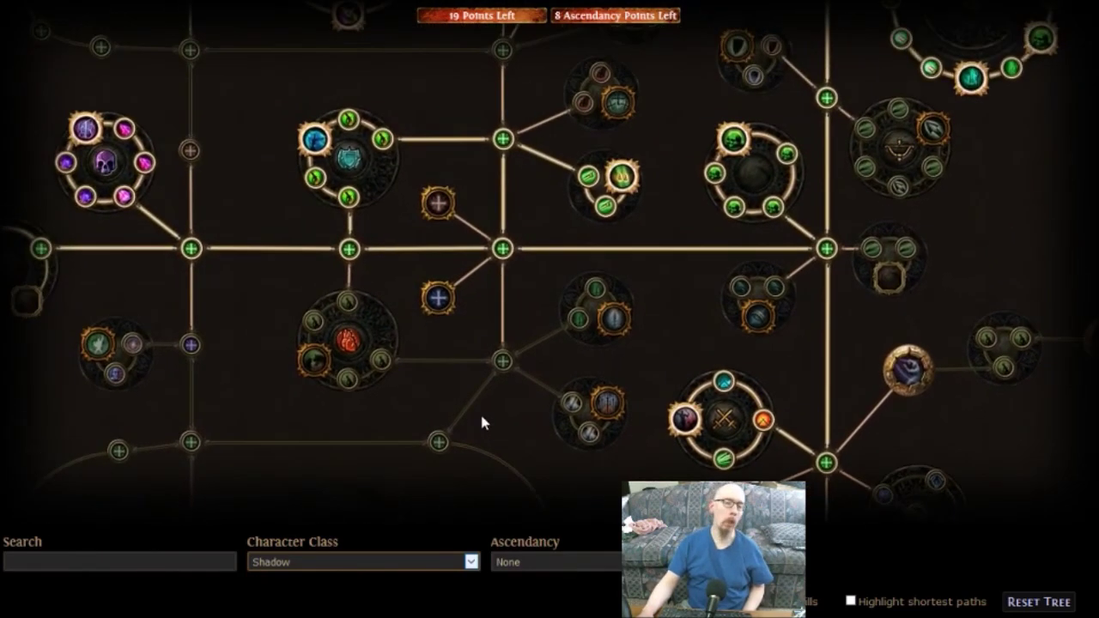
scroll(530, 260, down, 2)
mouse_move(530, 260)
mouse_down()
mouse_move(532, 440)
mouse_move(533, 381)
mouse_up()
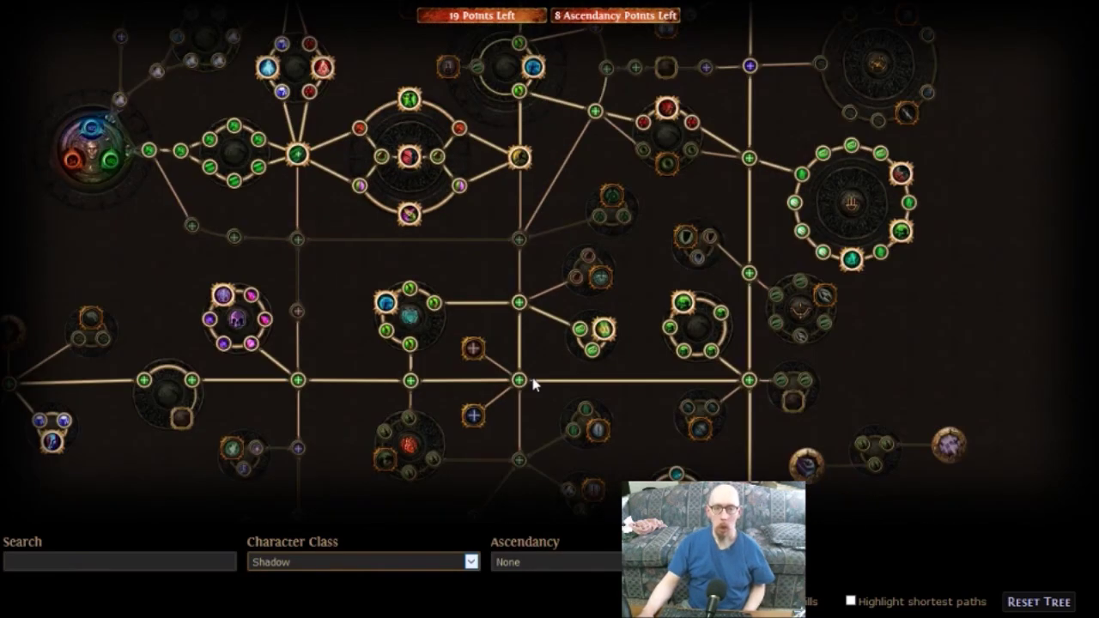
scroll(532, 383, down, 2)
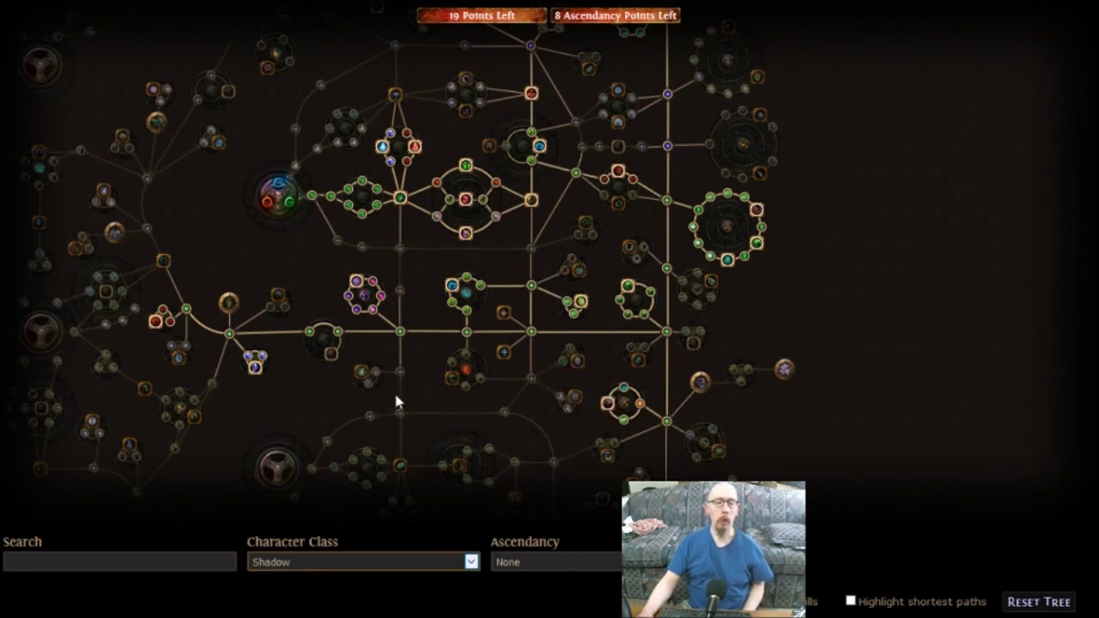
mouse_move(424, 392)
mouse_down()
mouse_move(344, 415)
mouse_move(343, 440)
mouse_move(359, 450)
mouse_up()
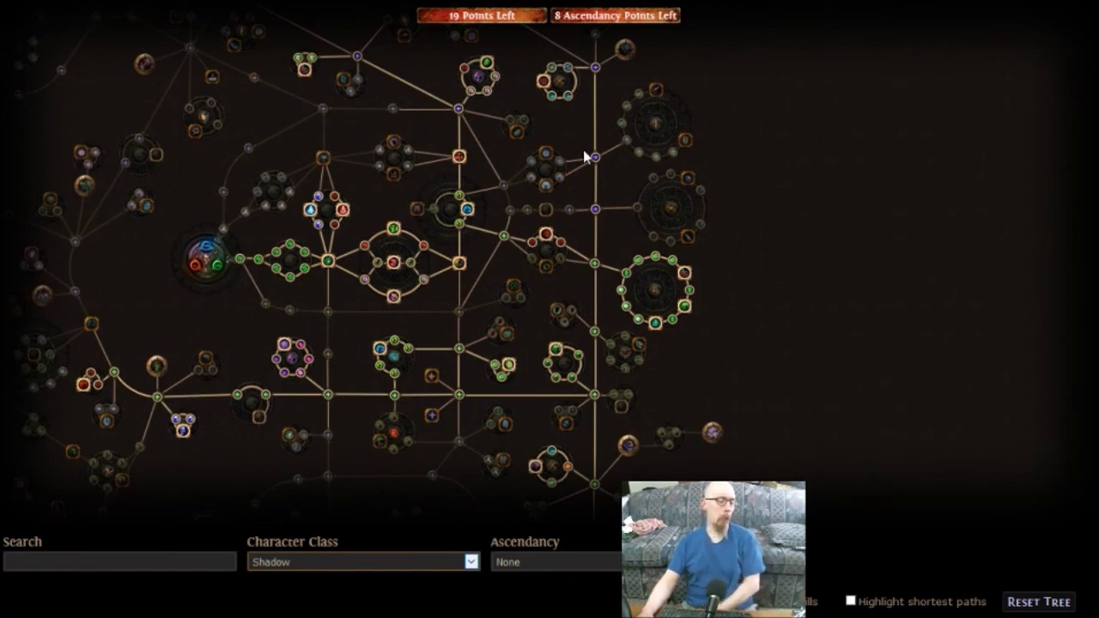
mouse_move(630, 446)
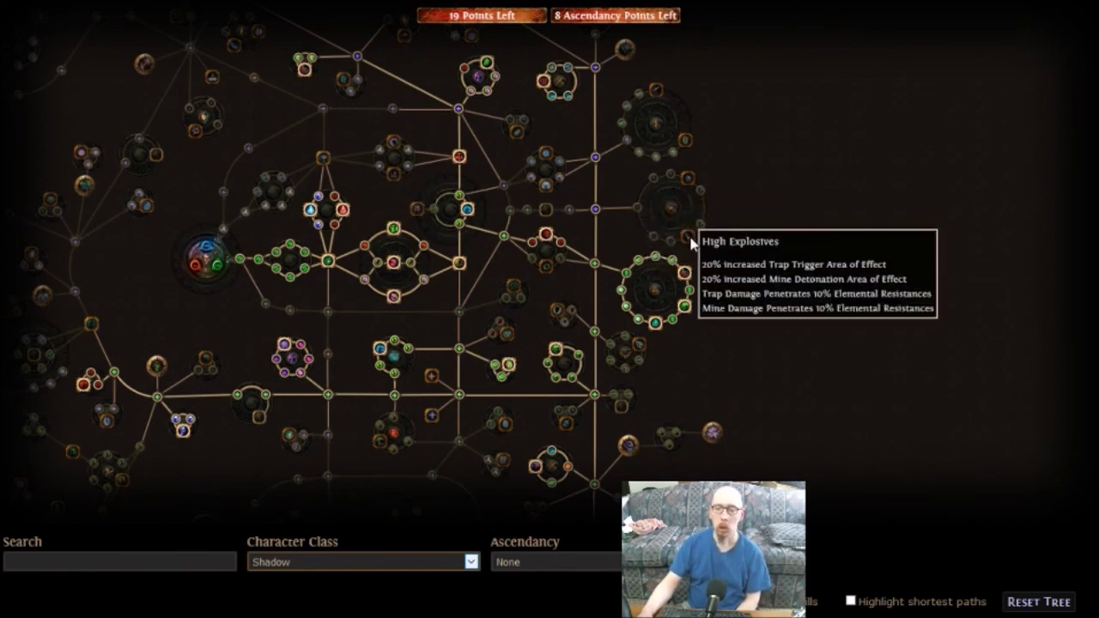
mouse_move(190, 307)
mouse_down()
mouse_move(276, 323)
mouse_move(357, 361)
mouse_up()
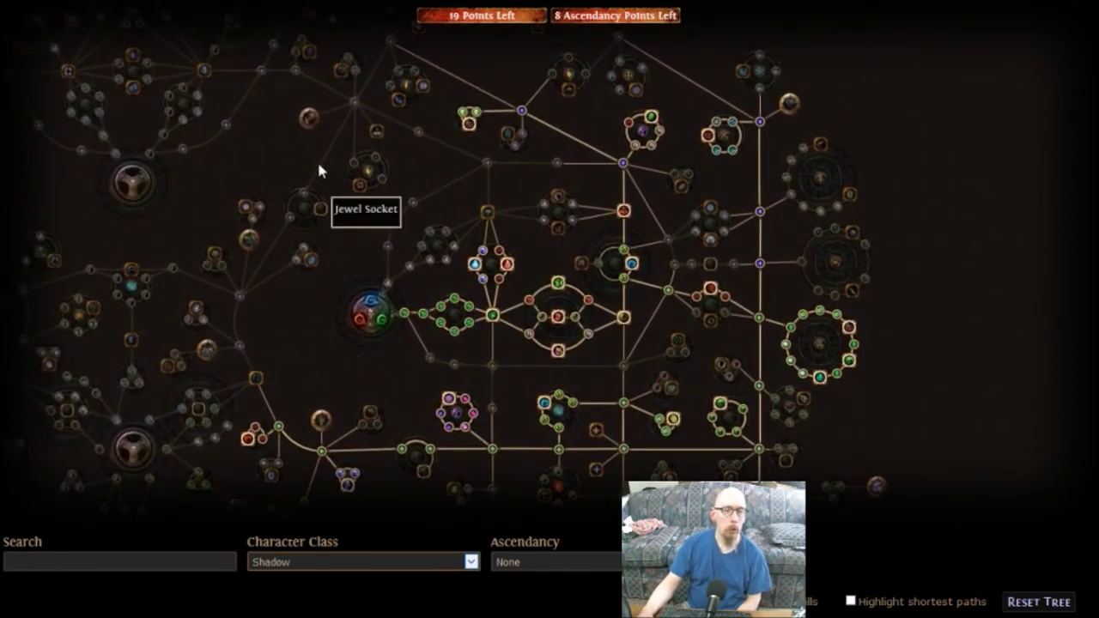
mouse_move(311, 126)
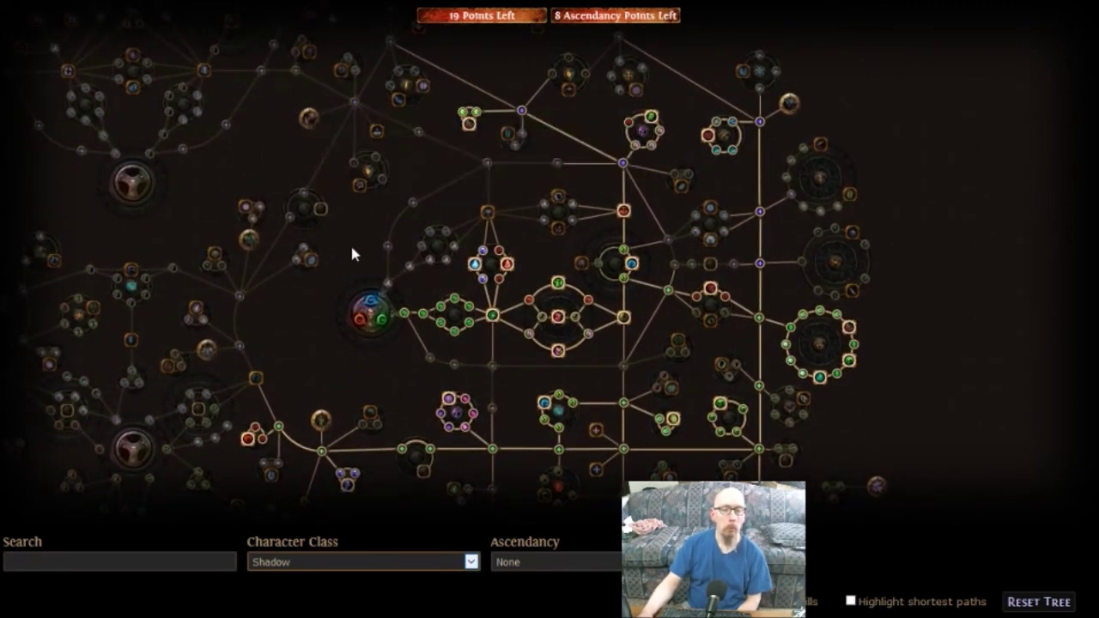